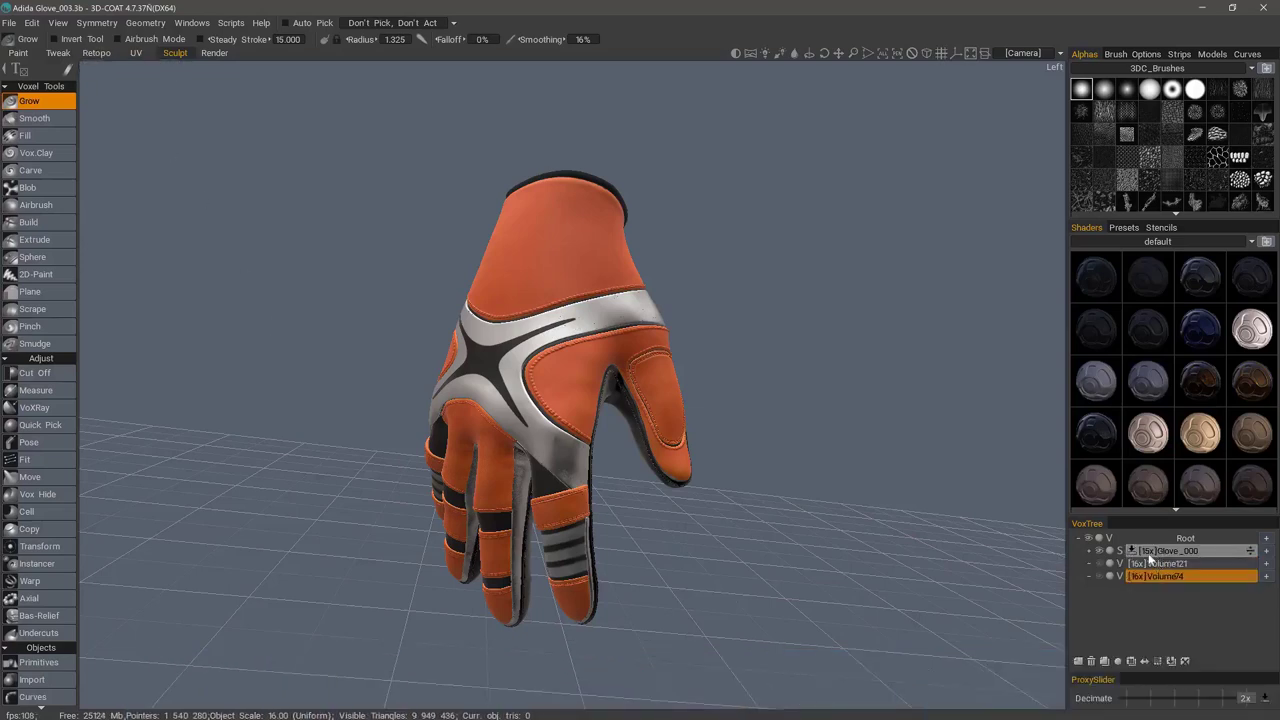
- Expand the Glove_000 group in an enlarged VoxTree list and hide the whole group from the scene
left_click(1089, 551)
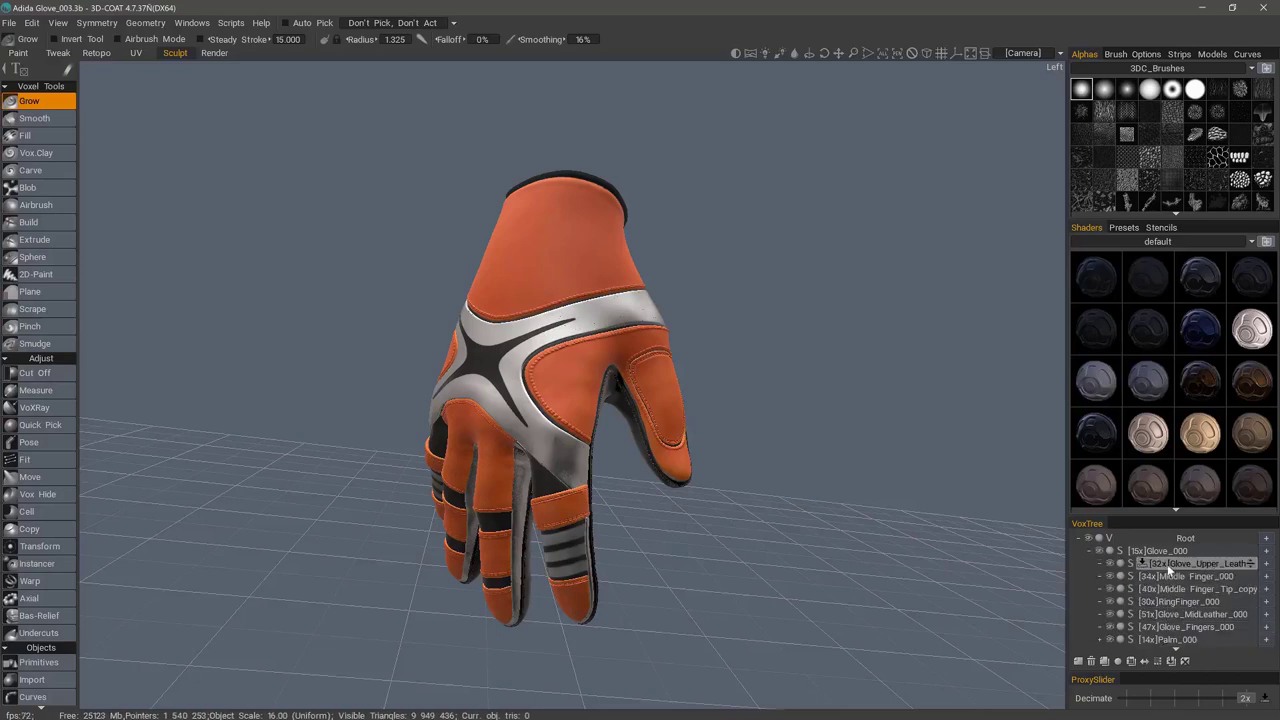
left_click_drag(1138, 516, 1135, 423)
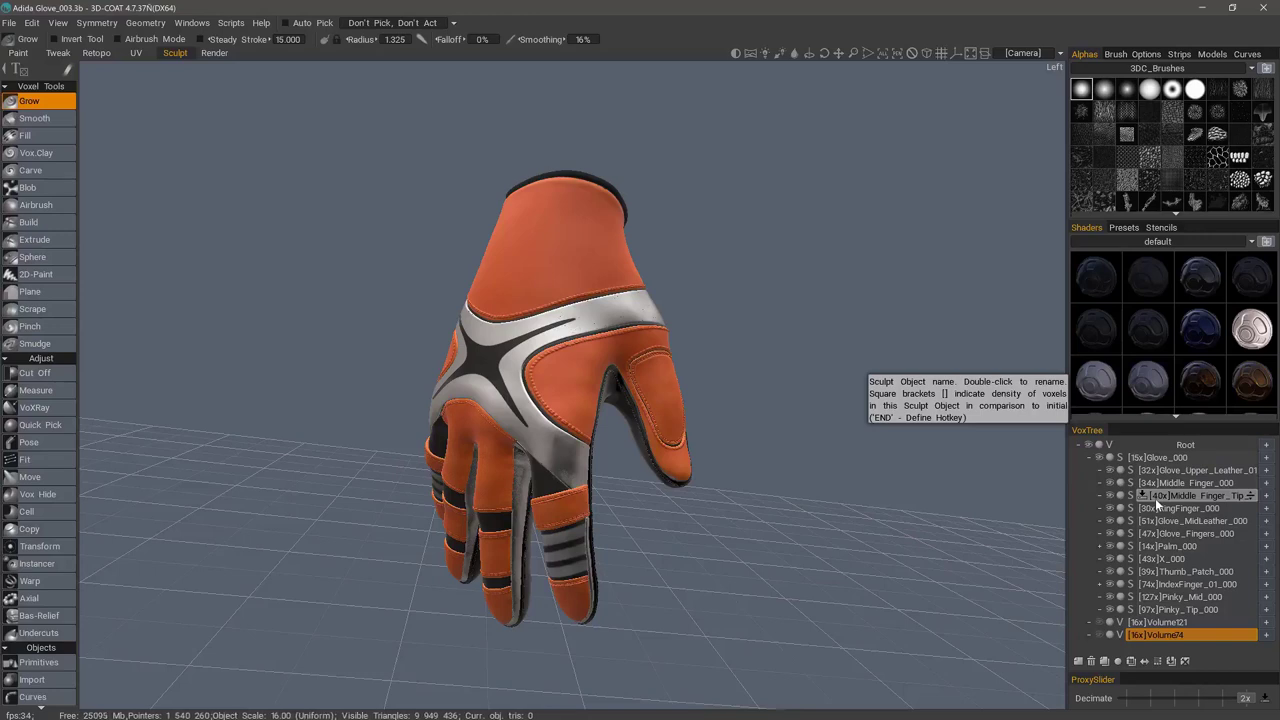
left_click(1097, 458)
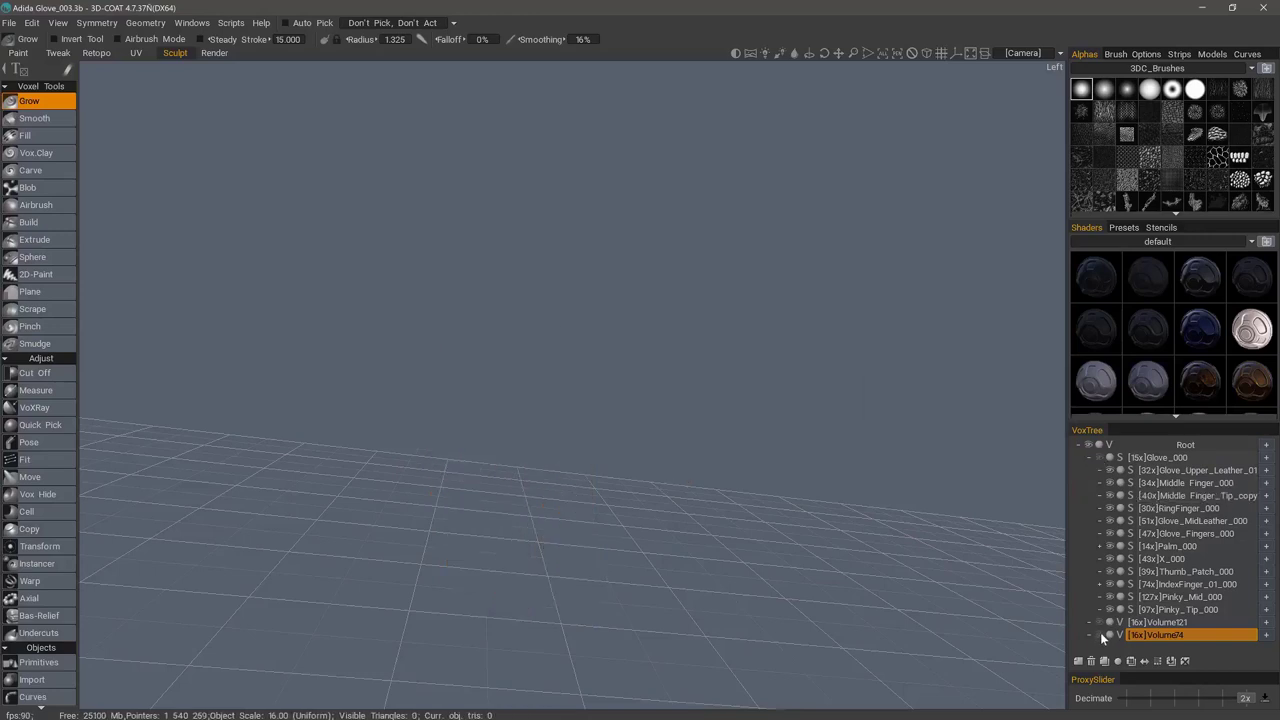
- Hide Volume74 and add a new empty voxel layer, with the Glove_000 group shown again
left_click_drag(1046, 567, 690, 220)
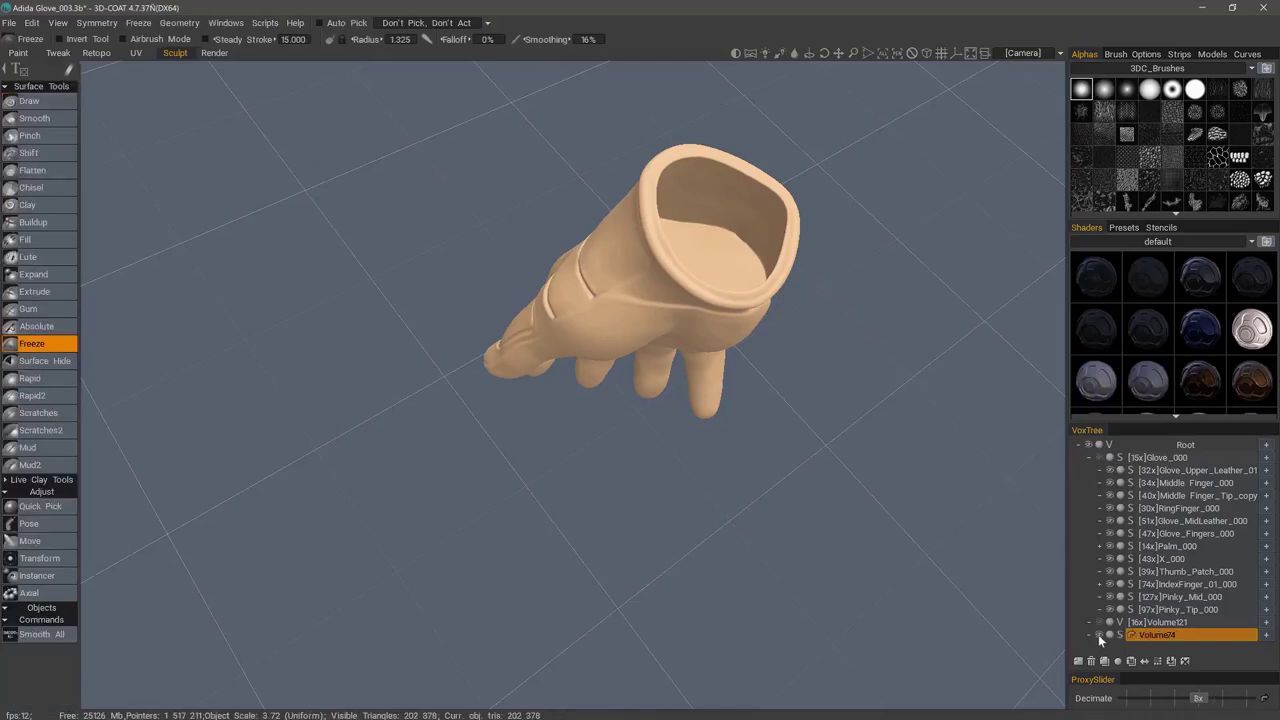
left_click(1100, 636)
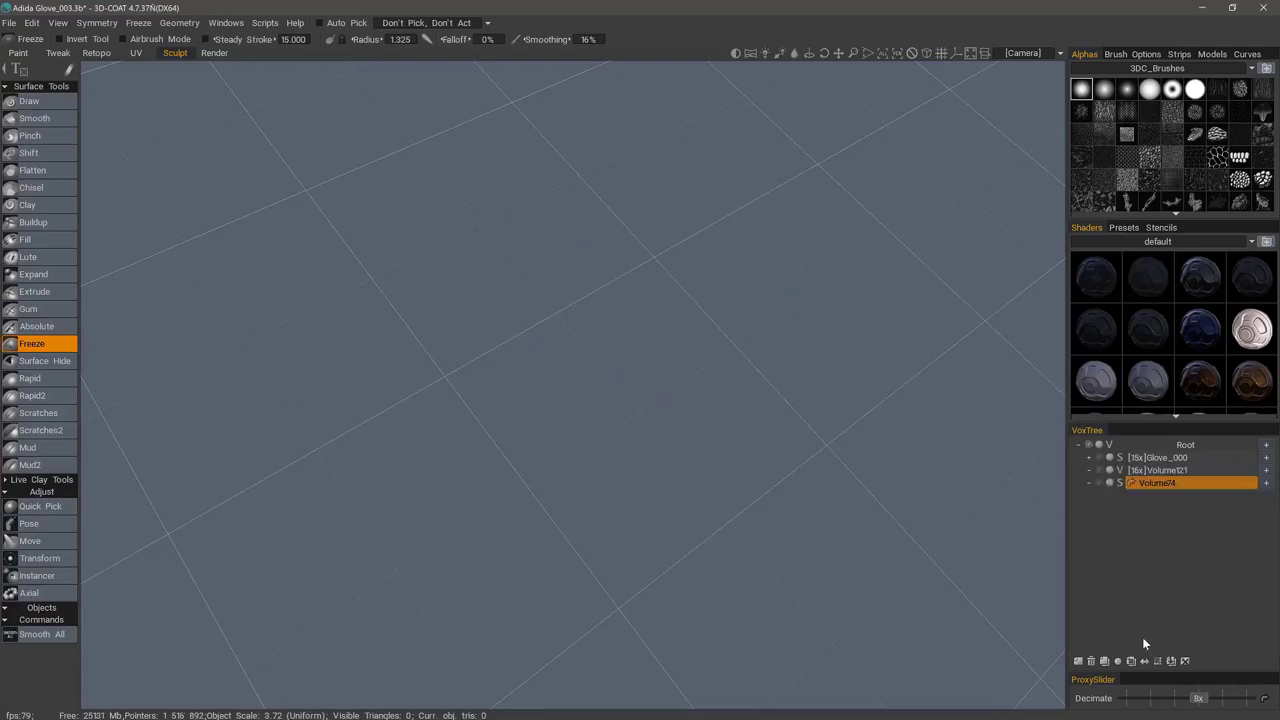
left_click(1078, 661)
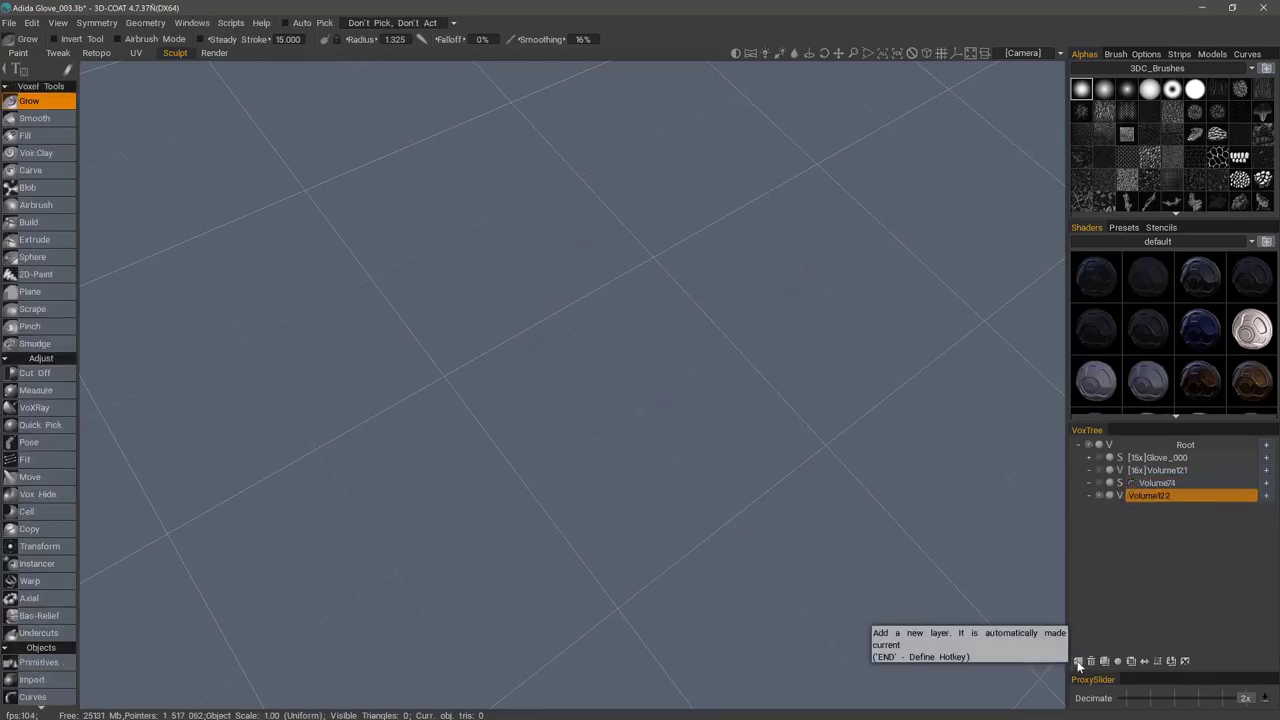
left_click(1098, 457)
mouse_move(345, 385)
left_mouse_down("alt")
mouse_move(522, 332)
mouse_move(436, 355)
mouse_move(430, 402)
left_mouse_up("alt")
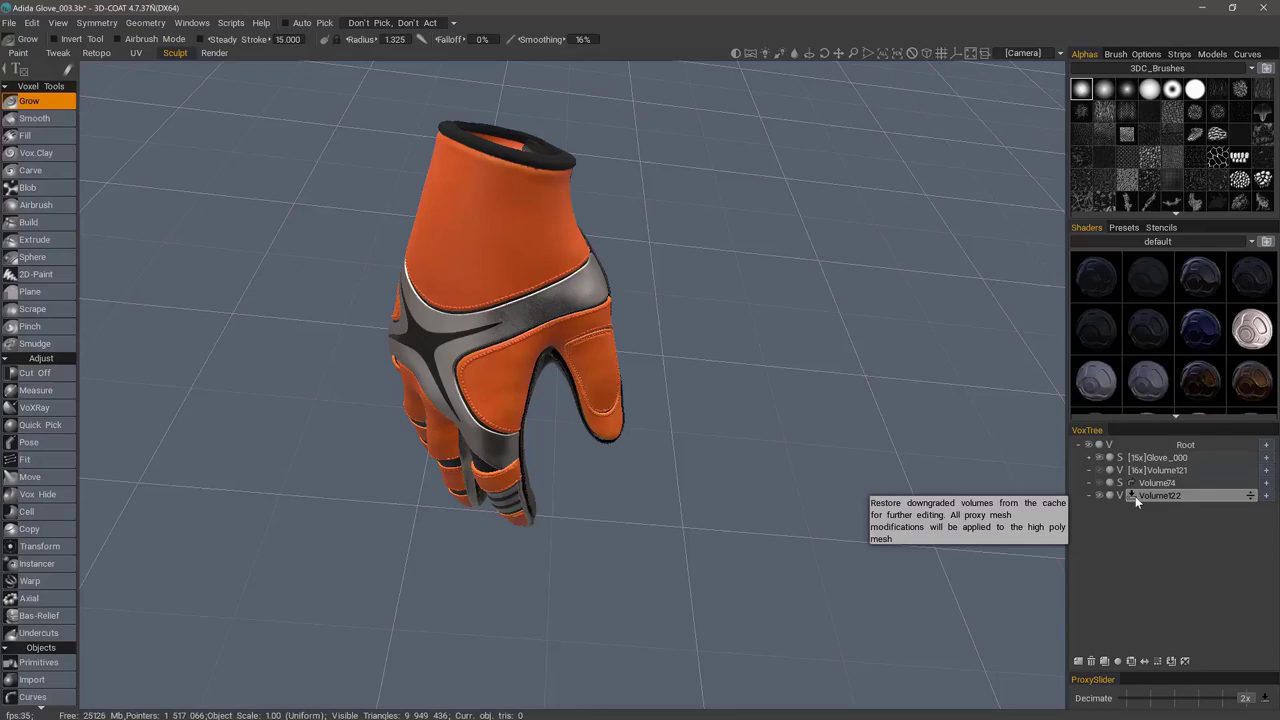
- Merge the visible glove parts into the new Volume122 layer at its default density
left_click(1136, 497)
scroll(404, 336, "down", 5)
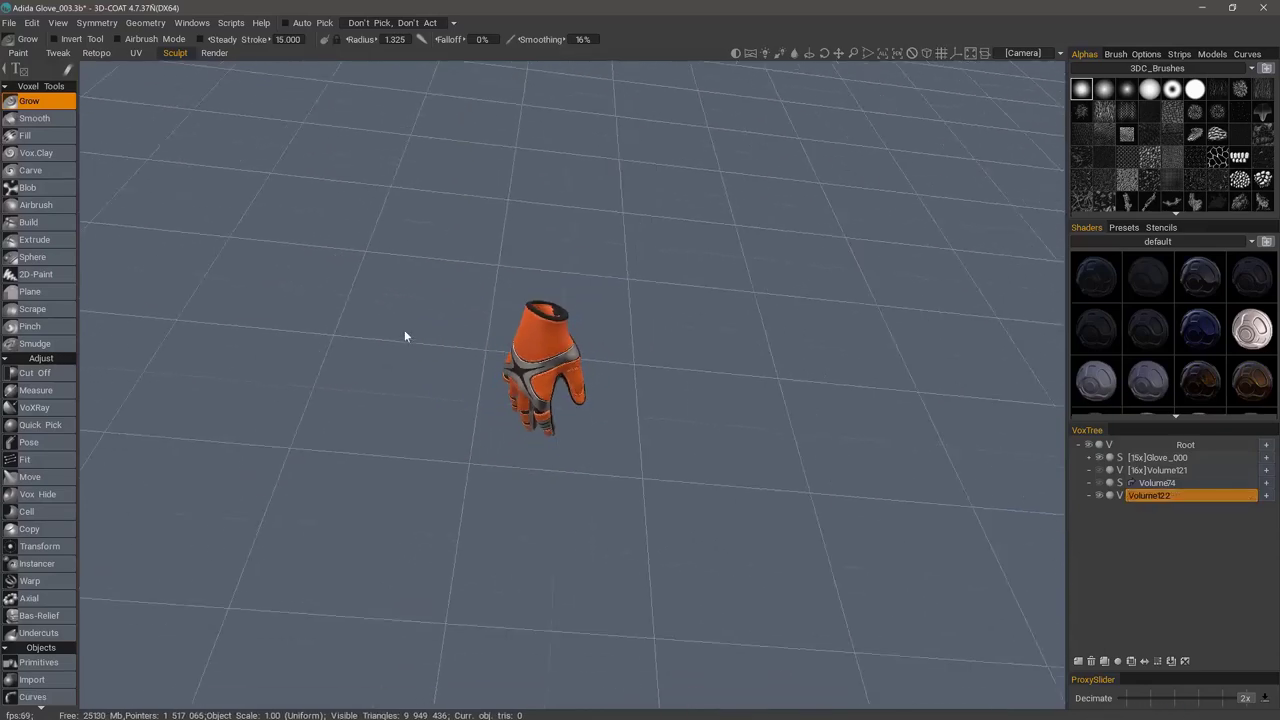
scroll(405, 336, "down", 4)
left_click_drag(414, 331, 488, 306)
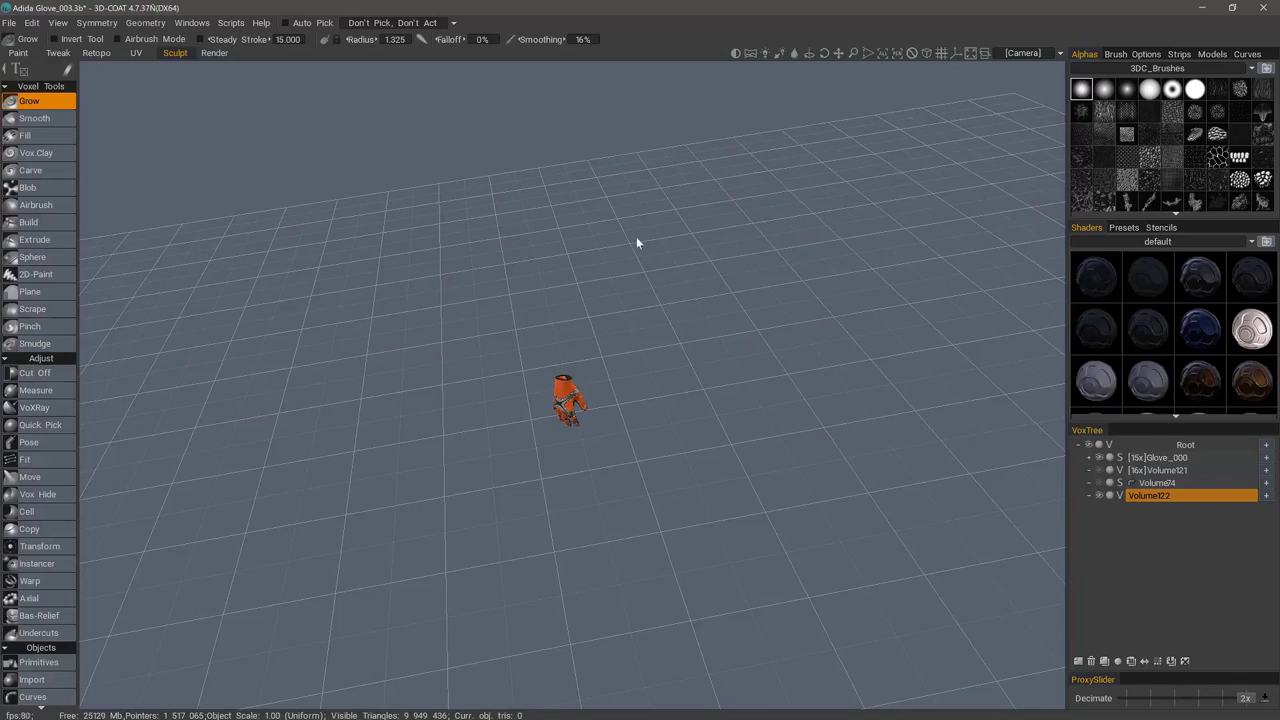
scroll(509, 403, "up", 5)
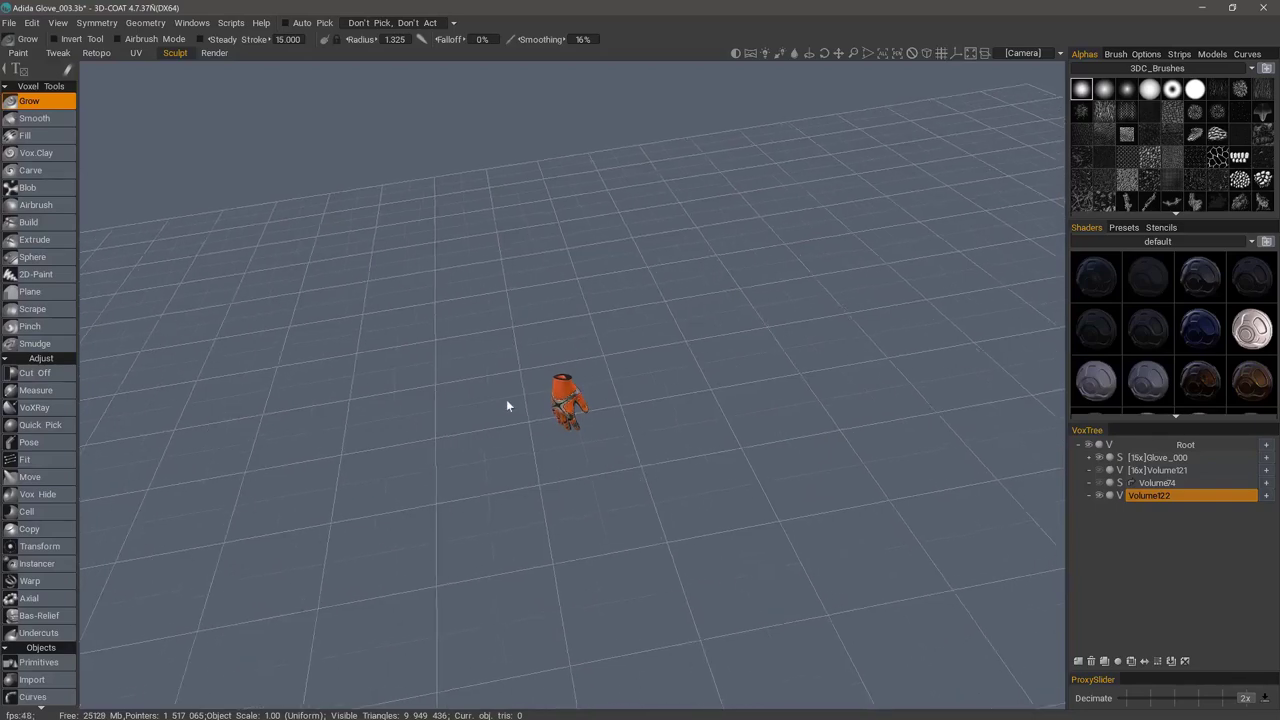
left_click_drag(542, 525, 600, 498)
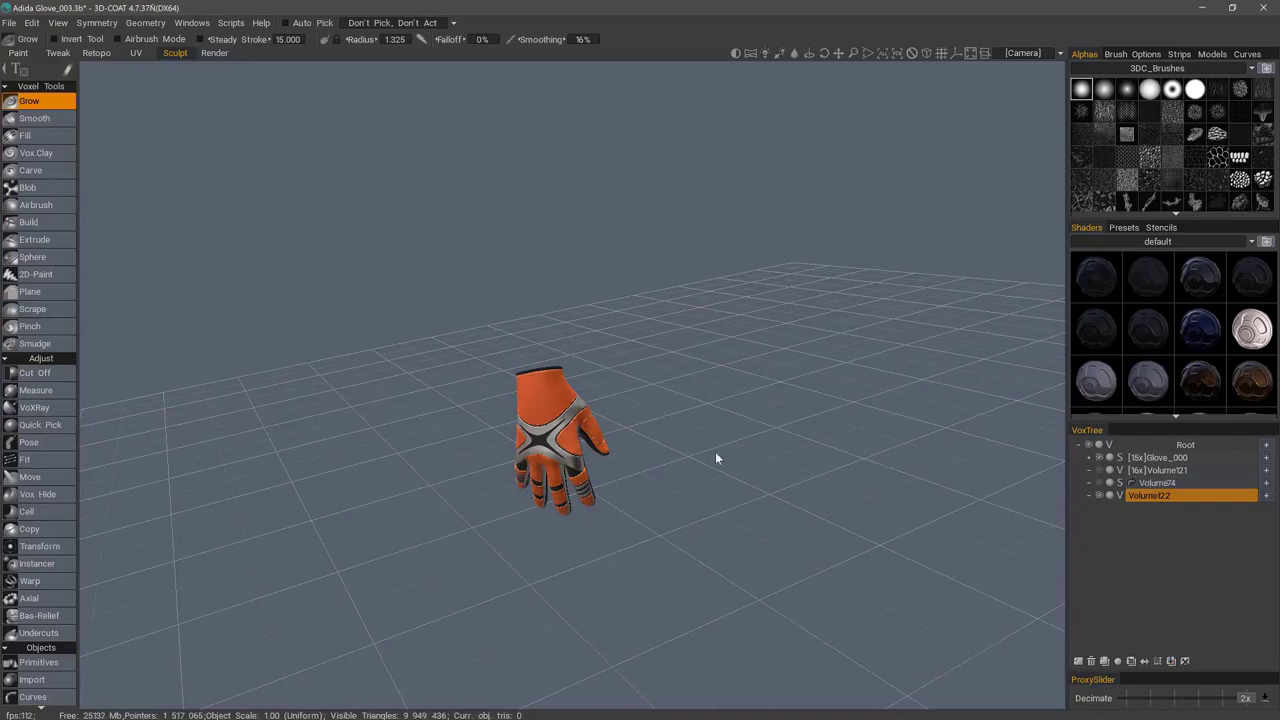
left_click_drag(572, 423, 455, 418, "alt")
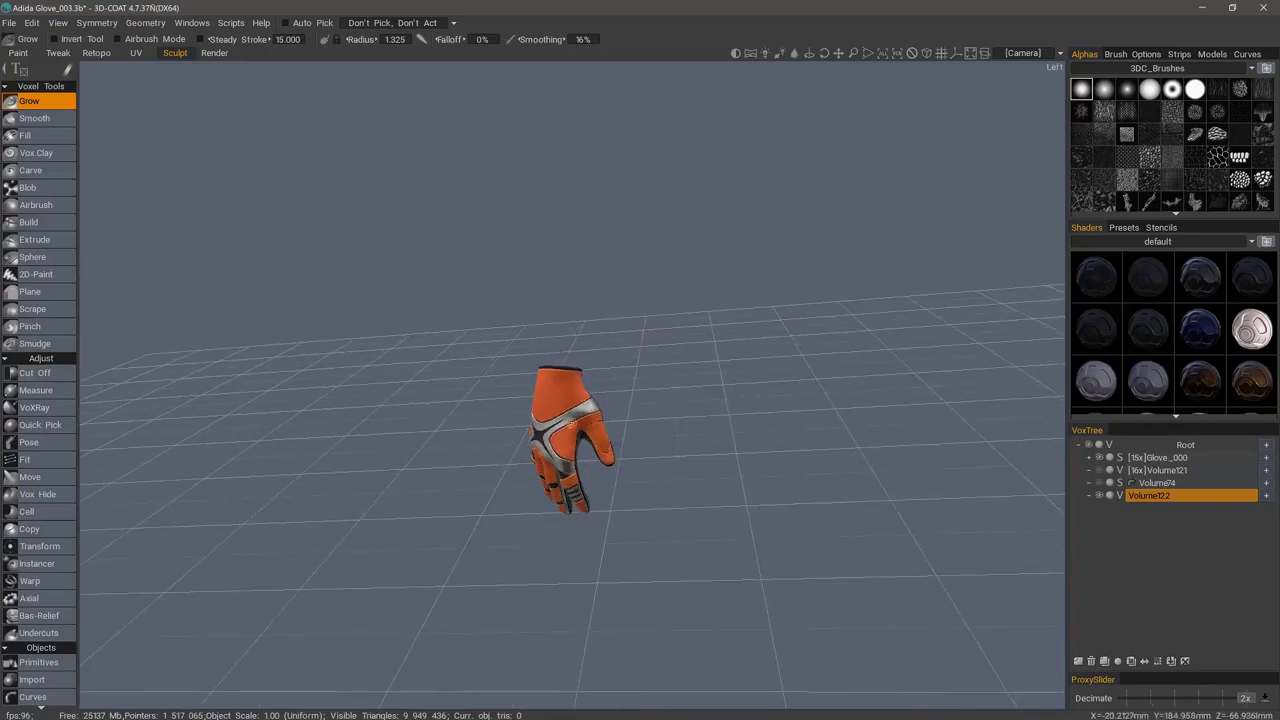
right_click(1162, 495)
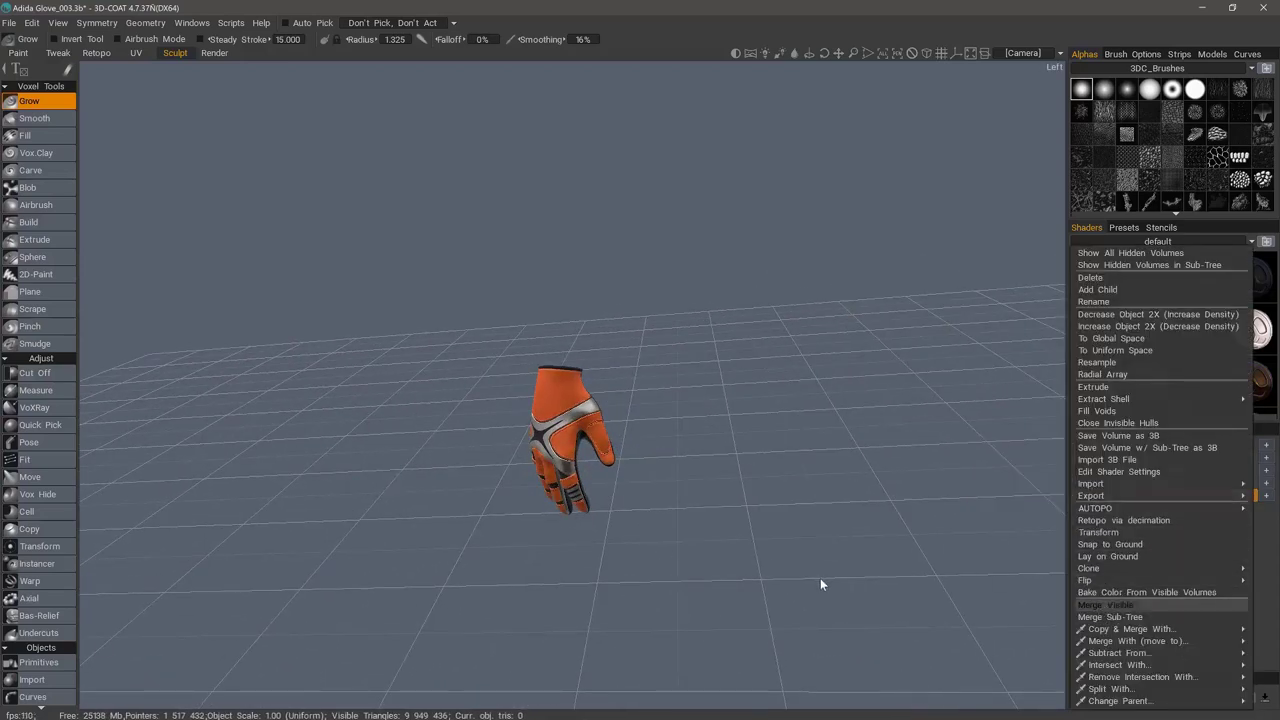
left_click_drag(819, 486, 660, 330)
- Hide the Glove_000 group and clear the merged hand from the Volume122 layer
left_click(1100, 458)
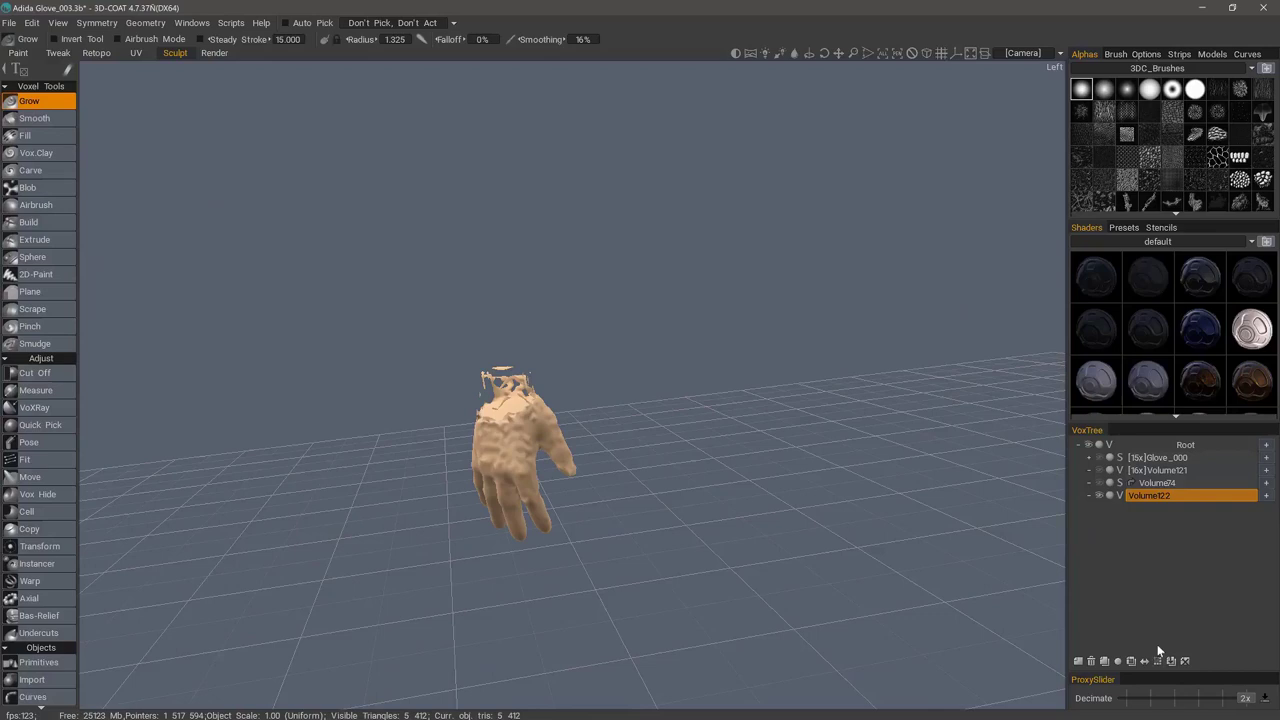
left_click(1145, 494)
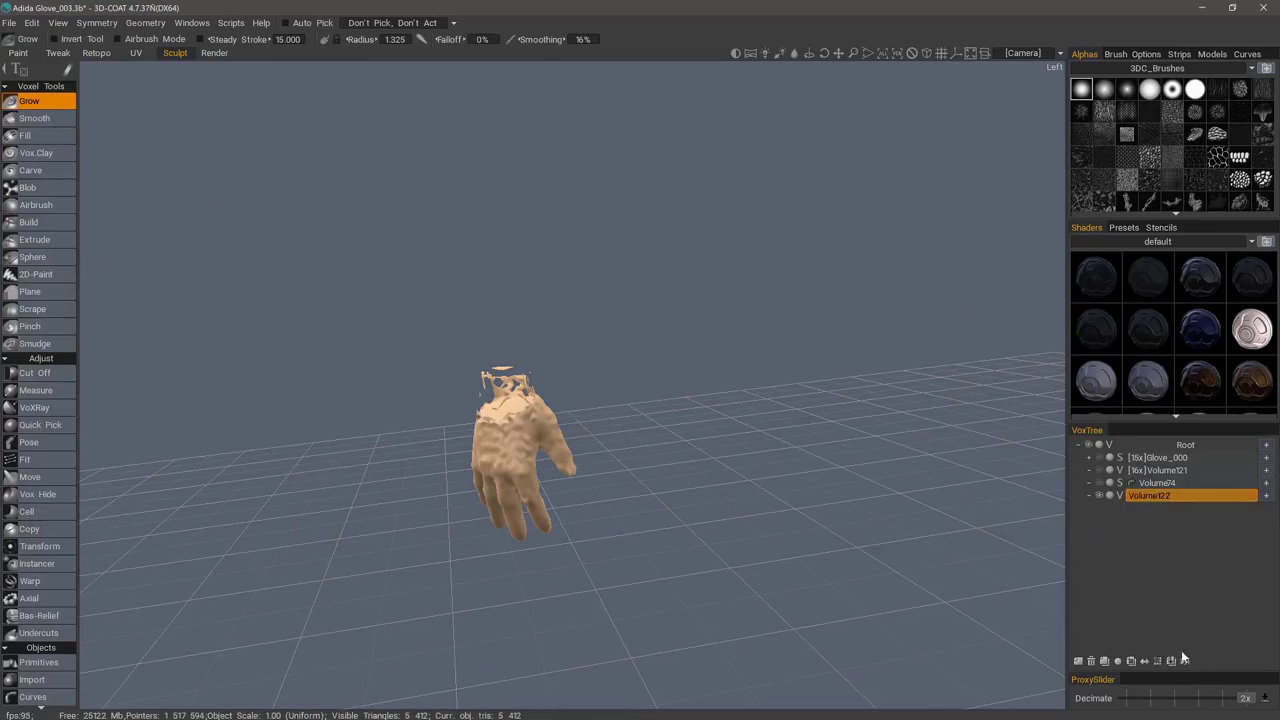
left_click(1185, 661)
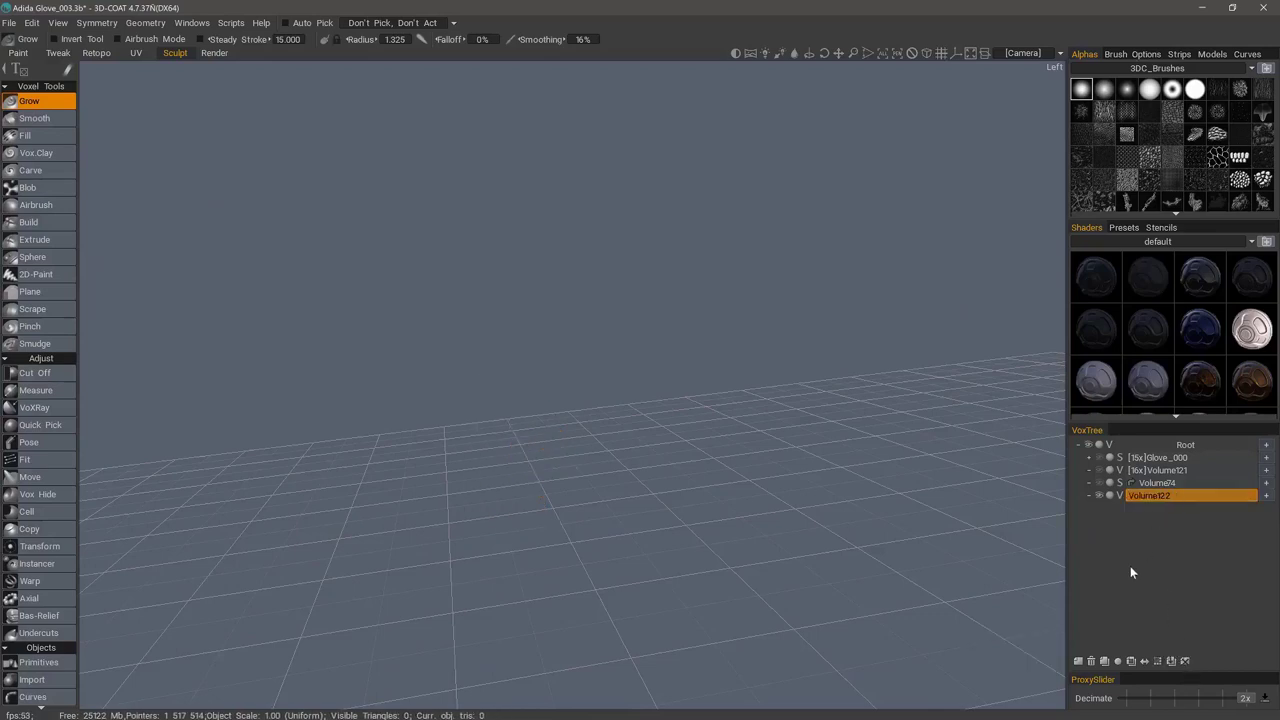
- Increase the voxel density of the empty layer to 16x
left_click(1158, 663)
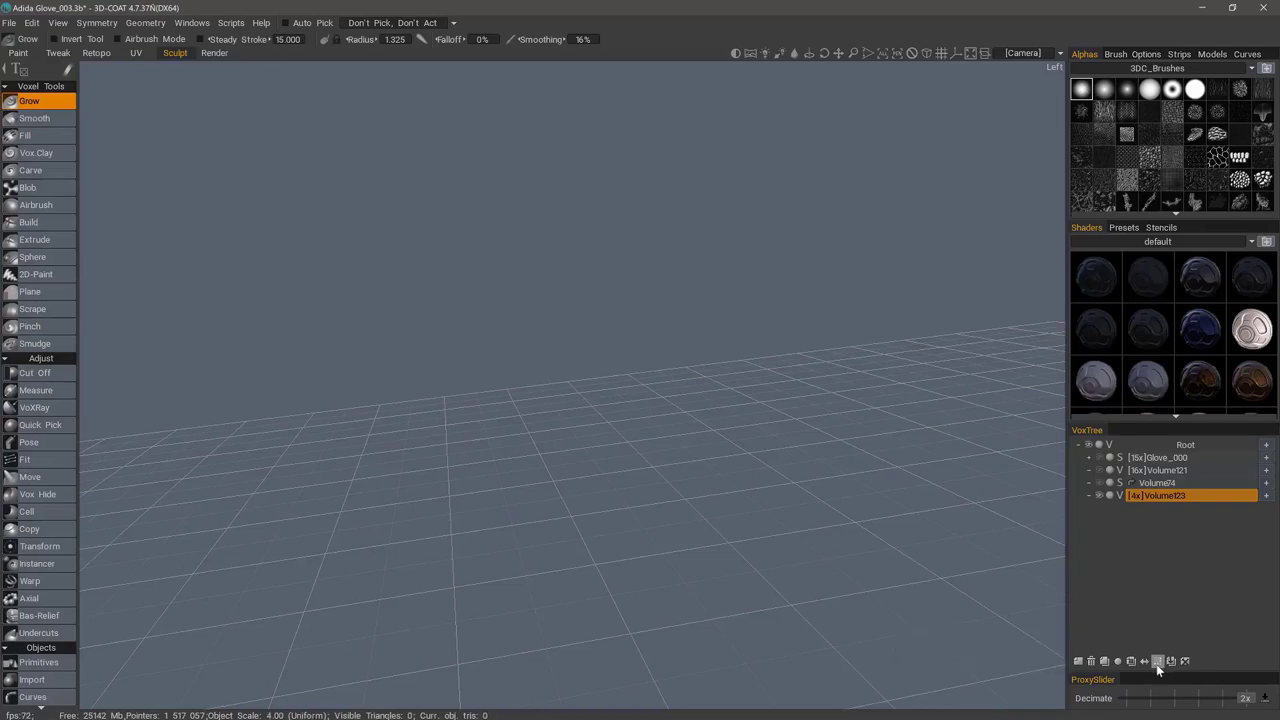
left_click(1158, 663)
left_click(1158, 663)
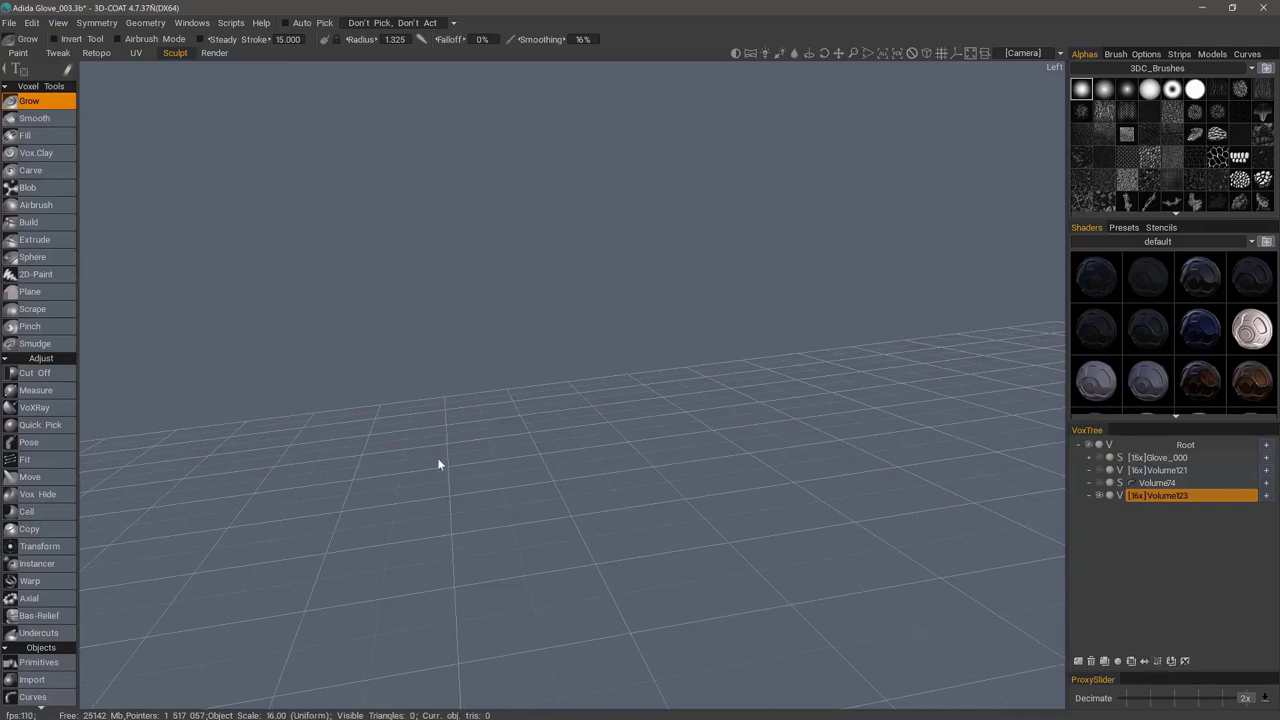
left_click(1148, 496)
left_click_drag(909, 460, 825, 532)
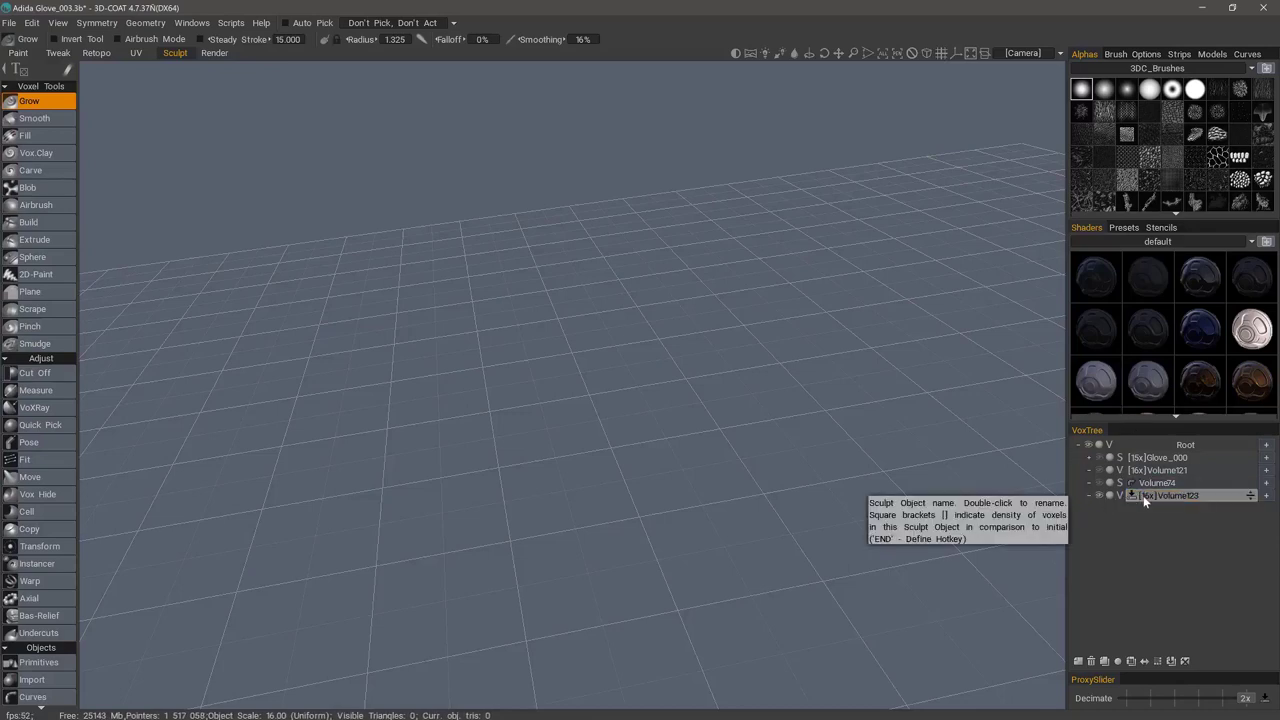
- Merge the visible Glove_000 parts into the 16x Volume123 layer and hide the original group
left_click(1099, 458)
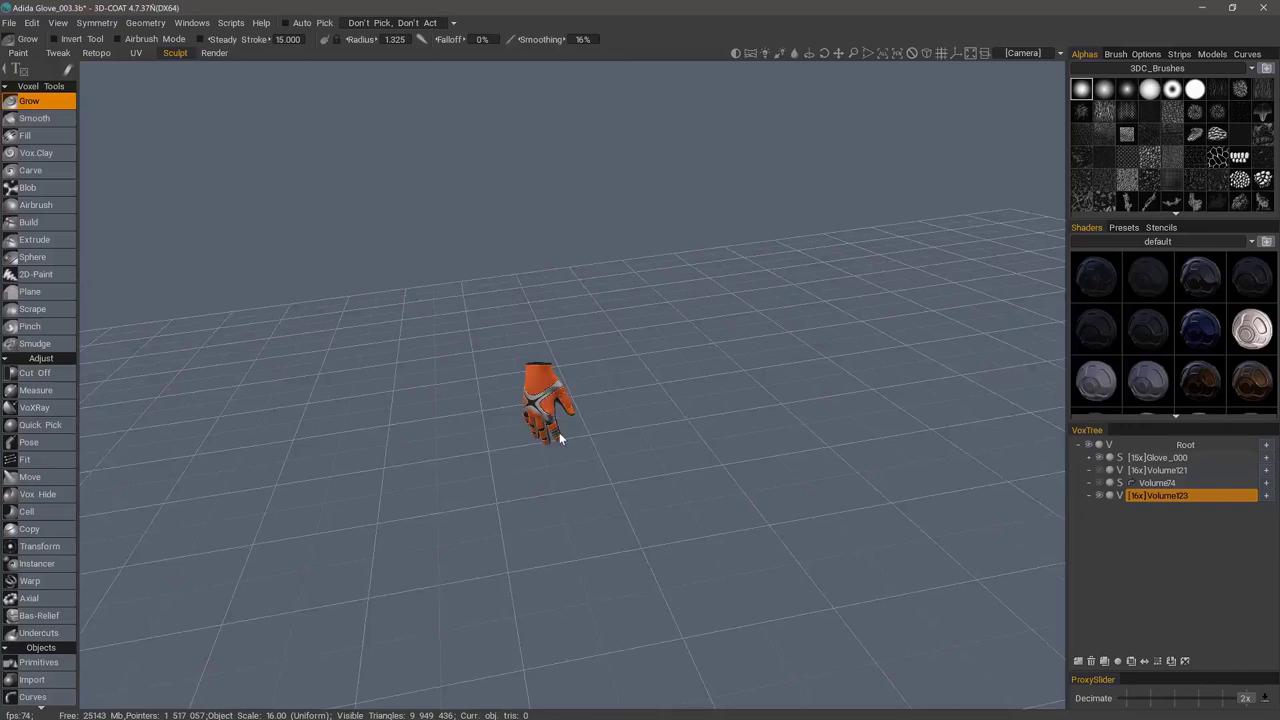
right_click(1154, 494)
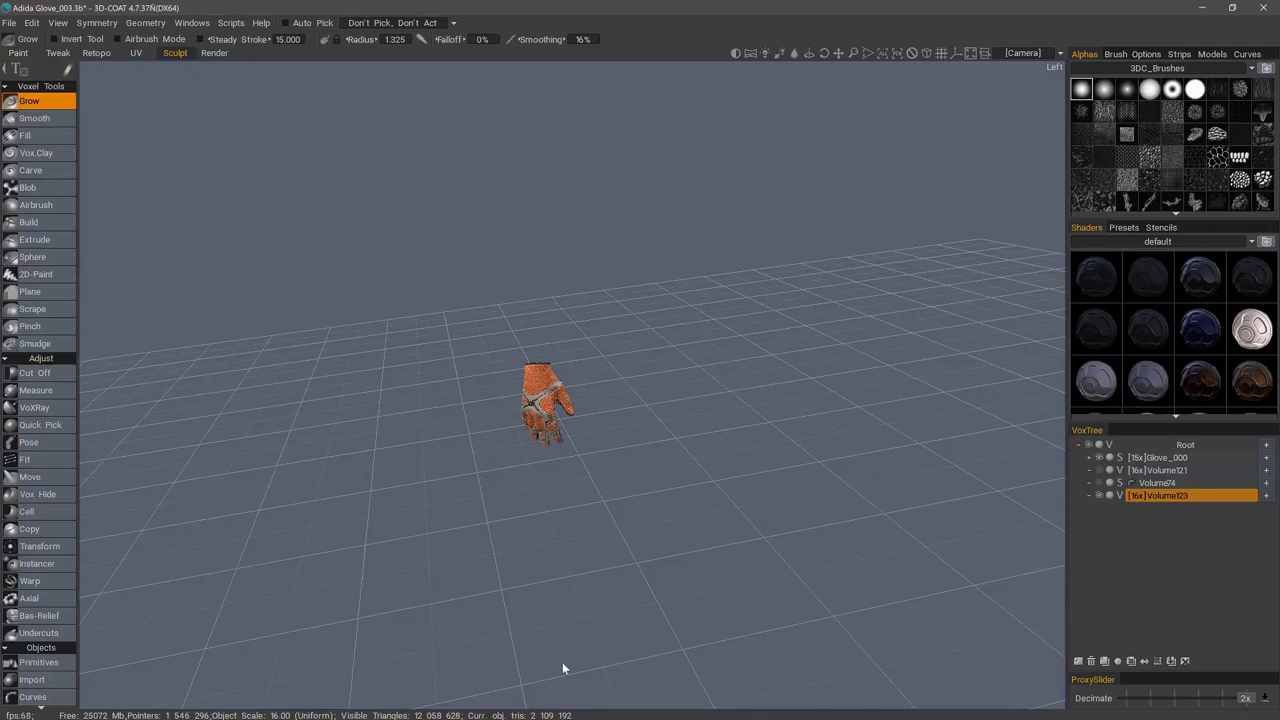
left_click(1099, 458)
- Inspect the merged Volume123 glove up close from several sides, including its seams and cuff opening
scroll(546, 417, "up", 8)
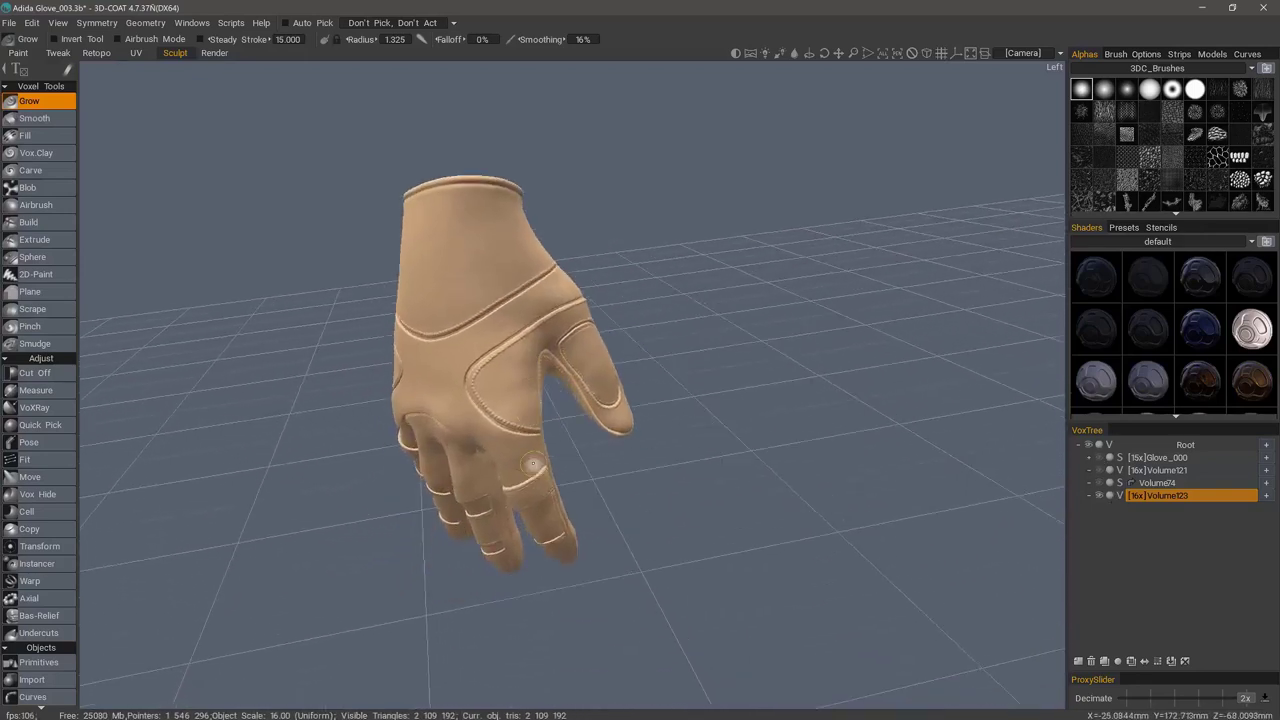
scroll(486, 431, "up", 4)
left_click_drag(454, 370, 551, 349, "alt")
scroll(1055, 475, "down", 2)
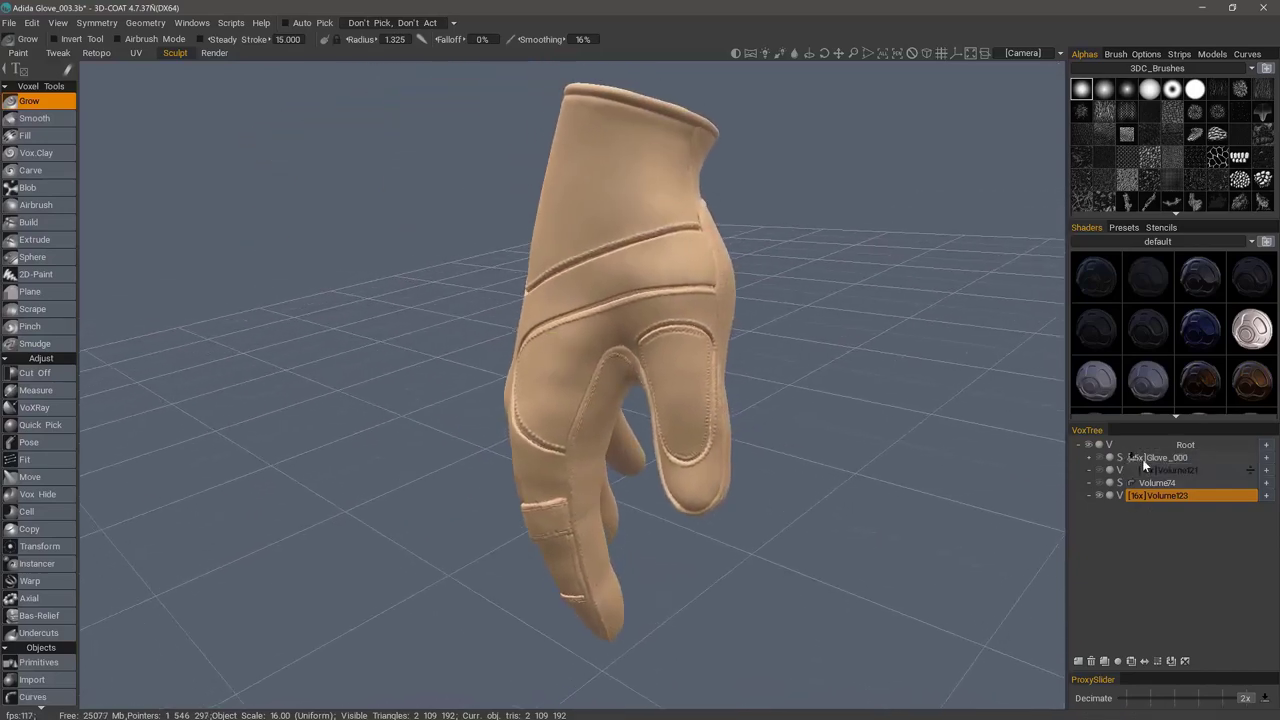
left_click_drag(968, 443, 900, 440, "alt")
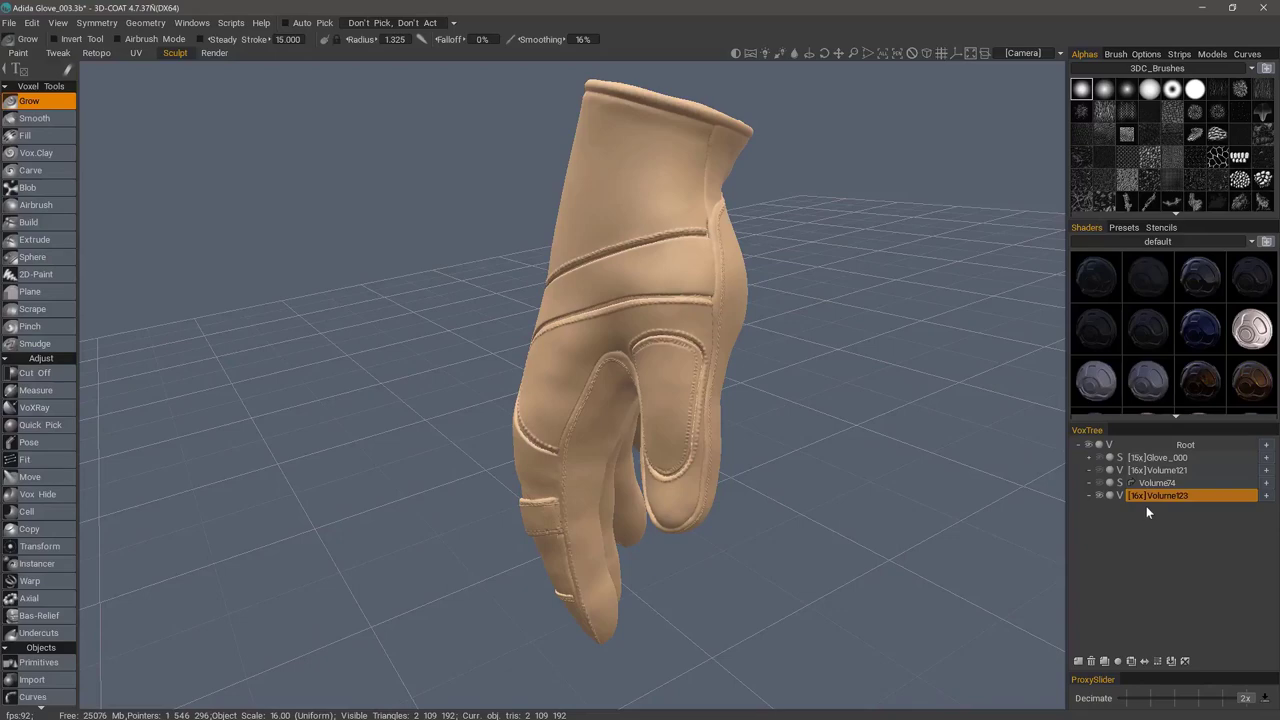
middle_click_drag(672, 140, 686, 398, "alt")
left_click_drag(686, 398, 625, 400, "alt")
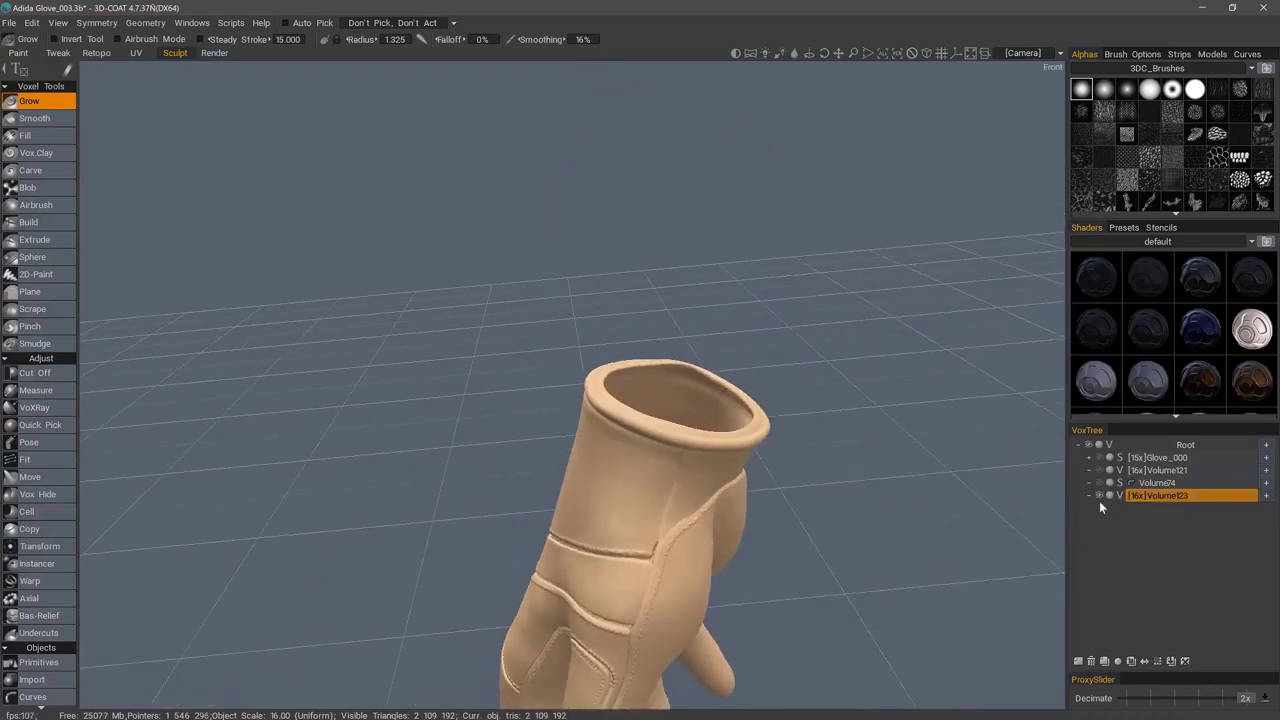
- Compare the original Glove_000 group with the merged Volume123 layer, leaving only the merged glove shown
left_click(1100, 494)
left_click(1098, 456)
left_click(1092, 458)
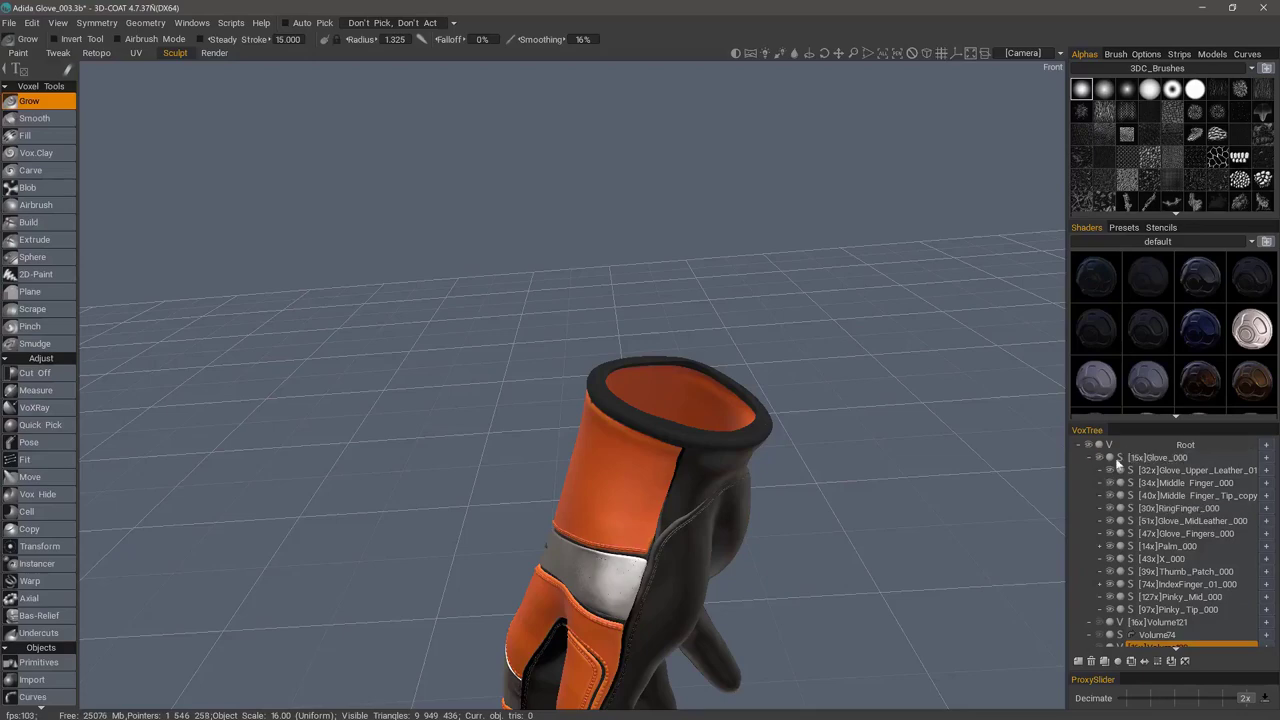
left_click(1090, 458)
left_click(1099, 495)
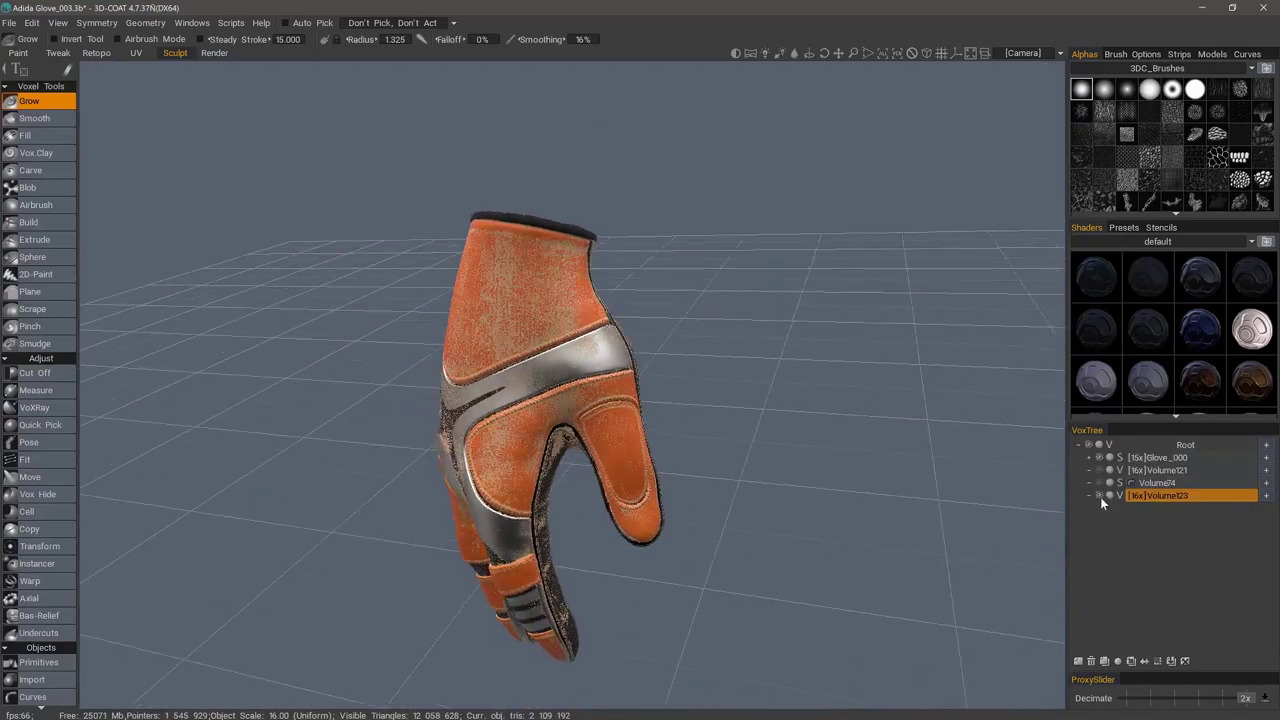
left_click(1099, 467)
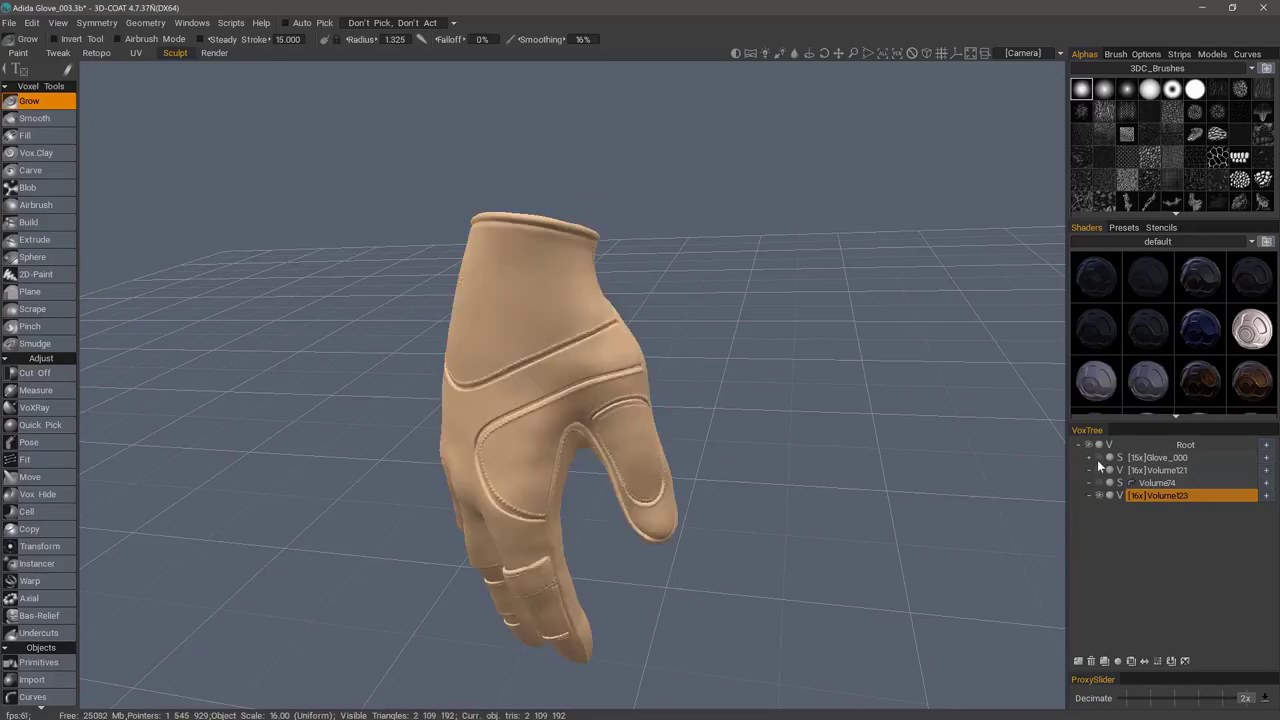
- Examine the Volume74 retopology mesh over the glove in the Retopo room and hide the mesh with RetopoGroup1 selected
left_click(96, 53)
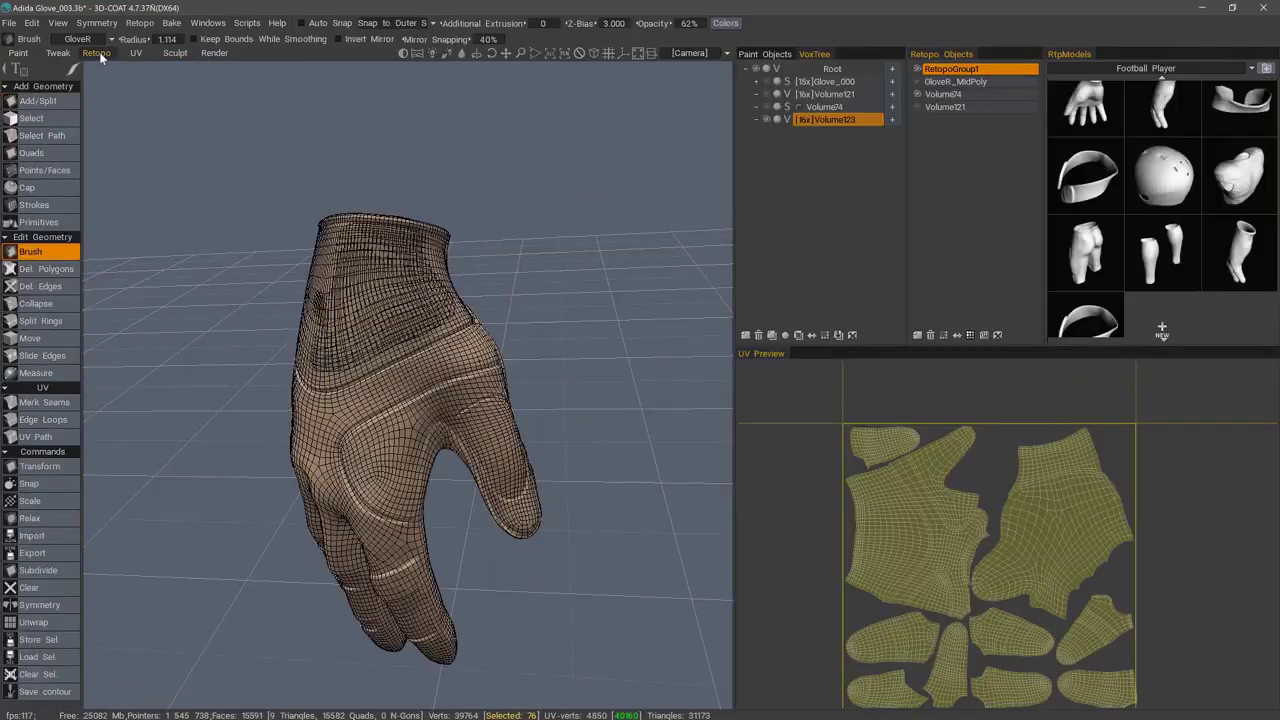
left_click(946, 94)
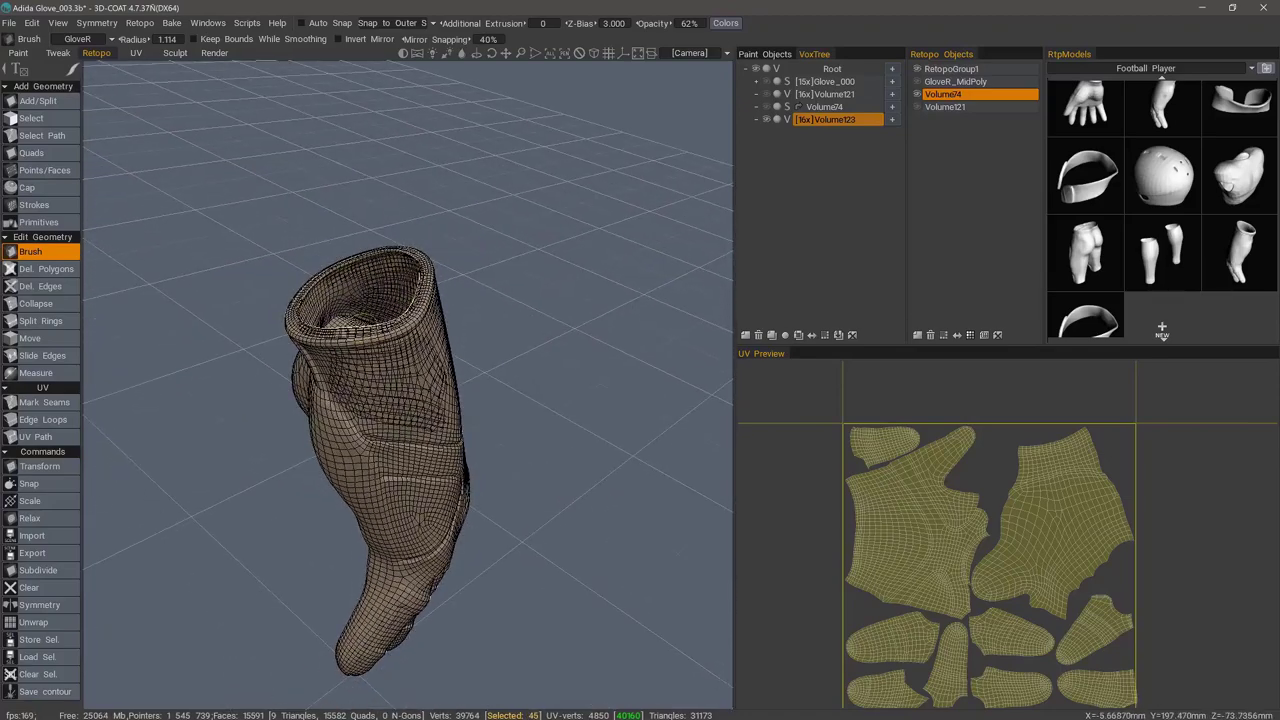
left_click_drag(397, 283, 490, 500, "alt")
left_click(945, 69)
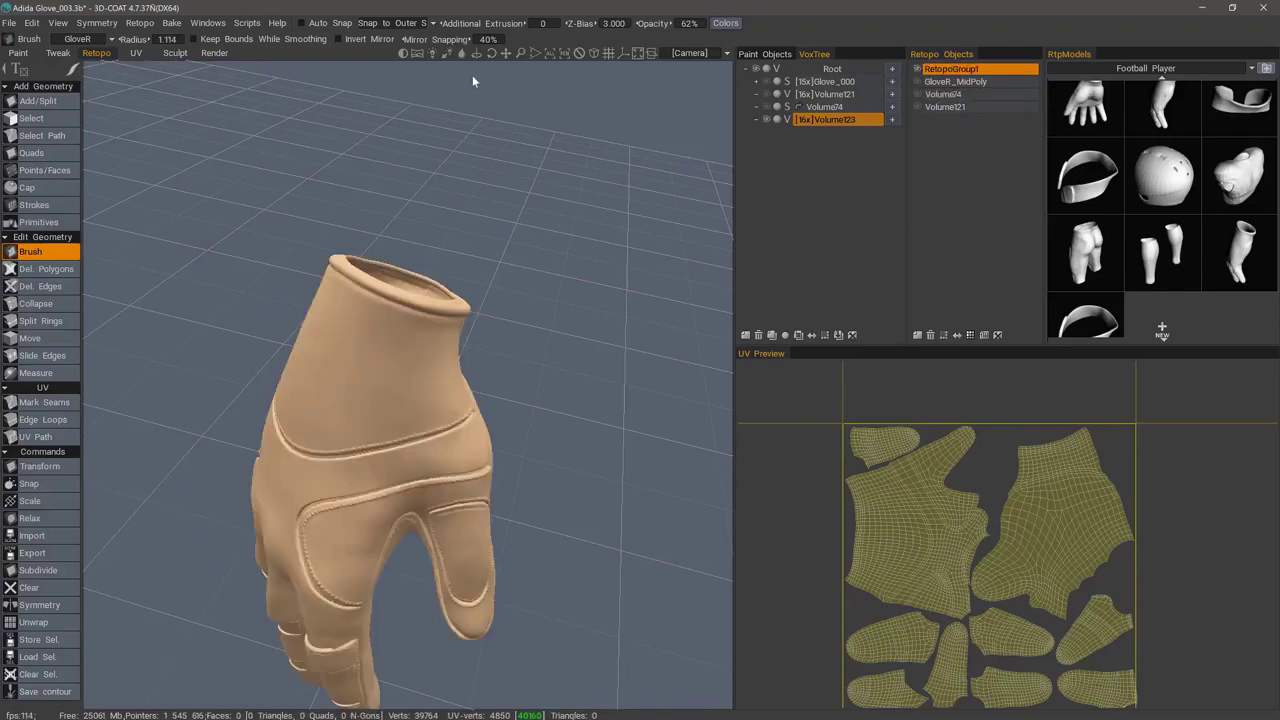
- Switch to the Sculpt room and start a Round1 disc primitive at the glove's cuff
left_click(176, 53)
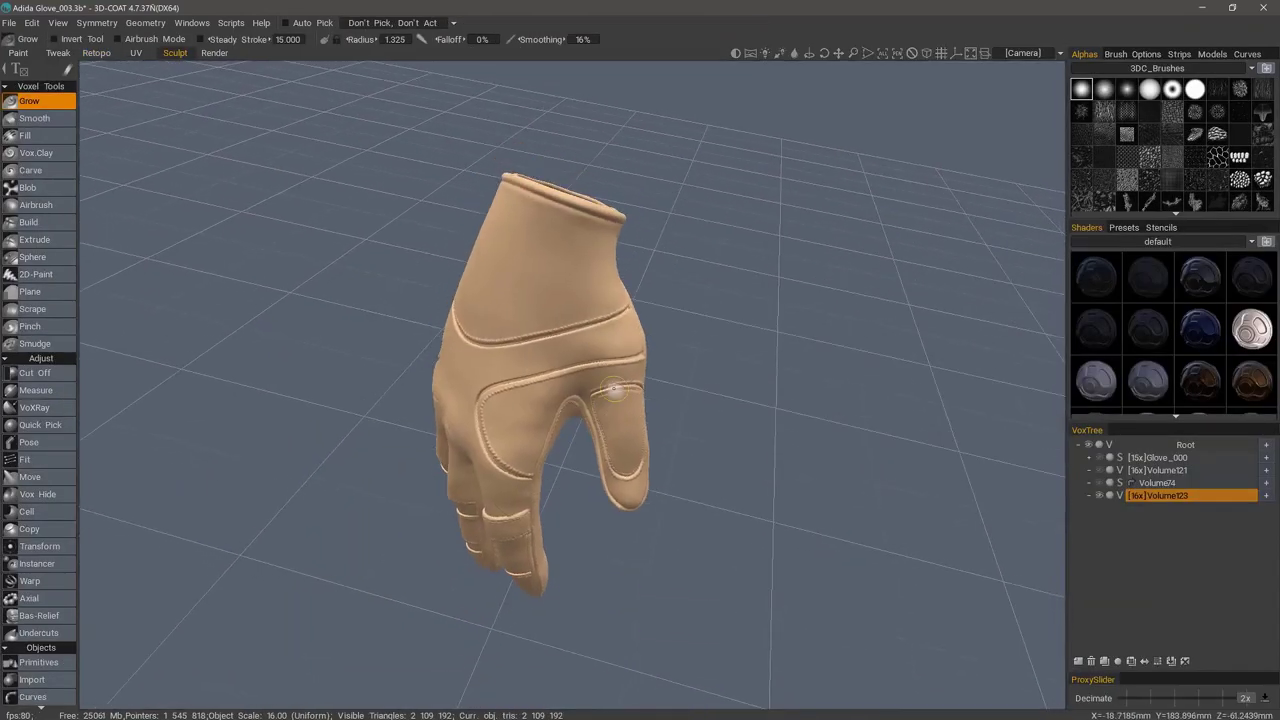
scroll(55, 500, "down", 4)
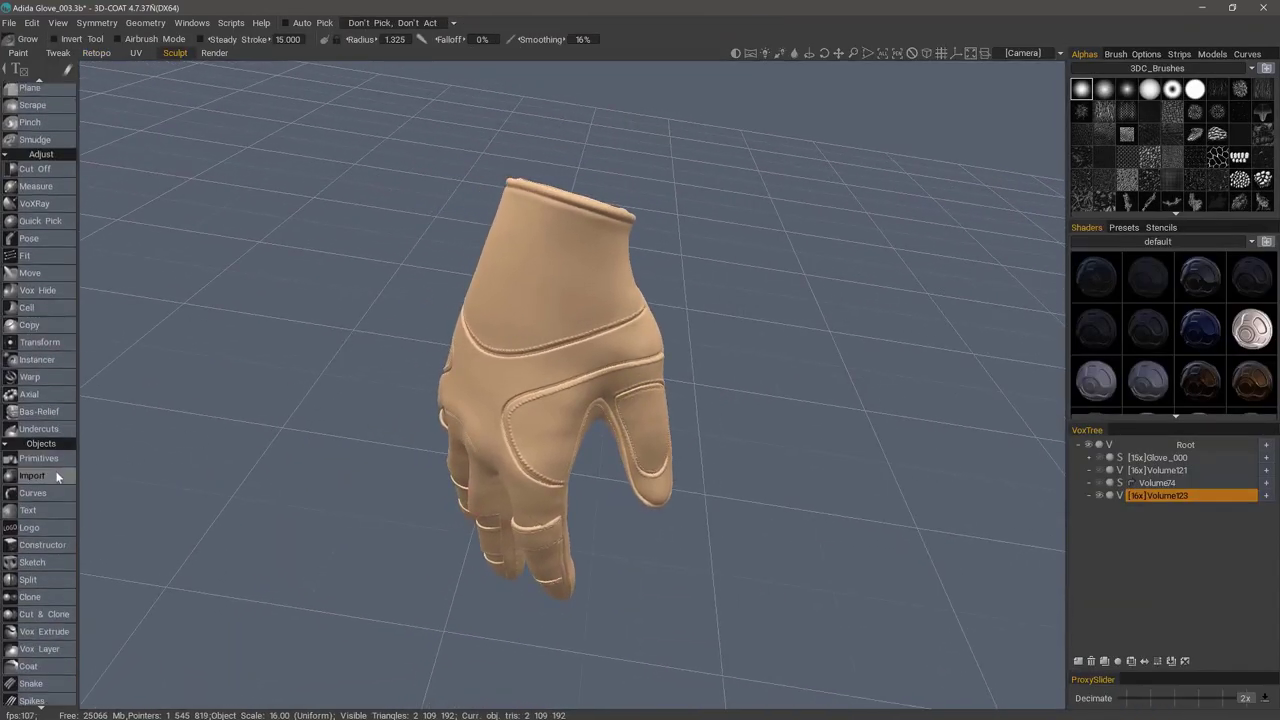
left_click(51, 459)
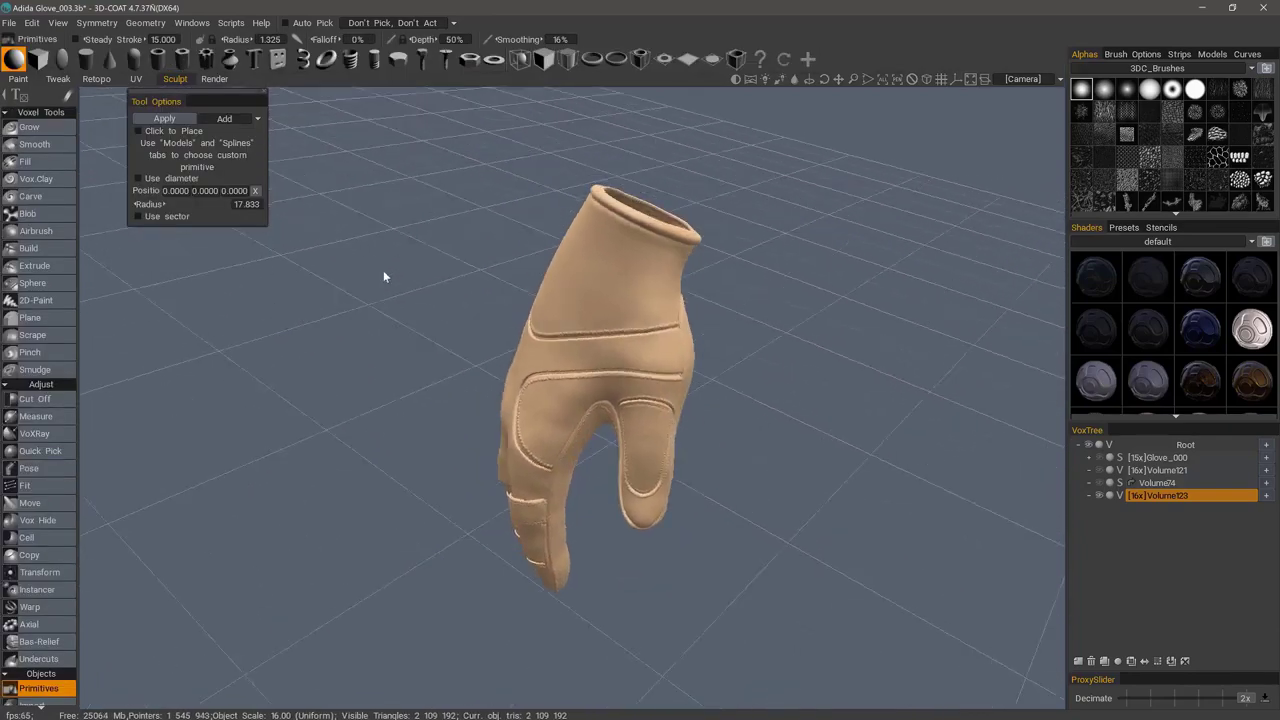
left_click_drag(399, 226, 592, 136)
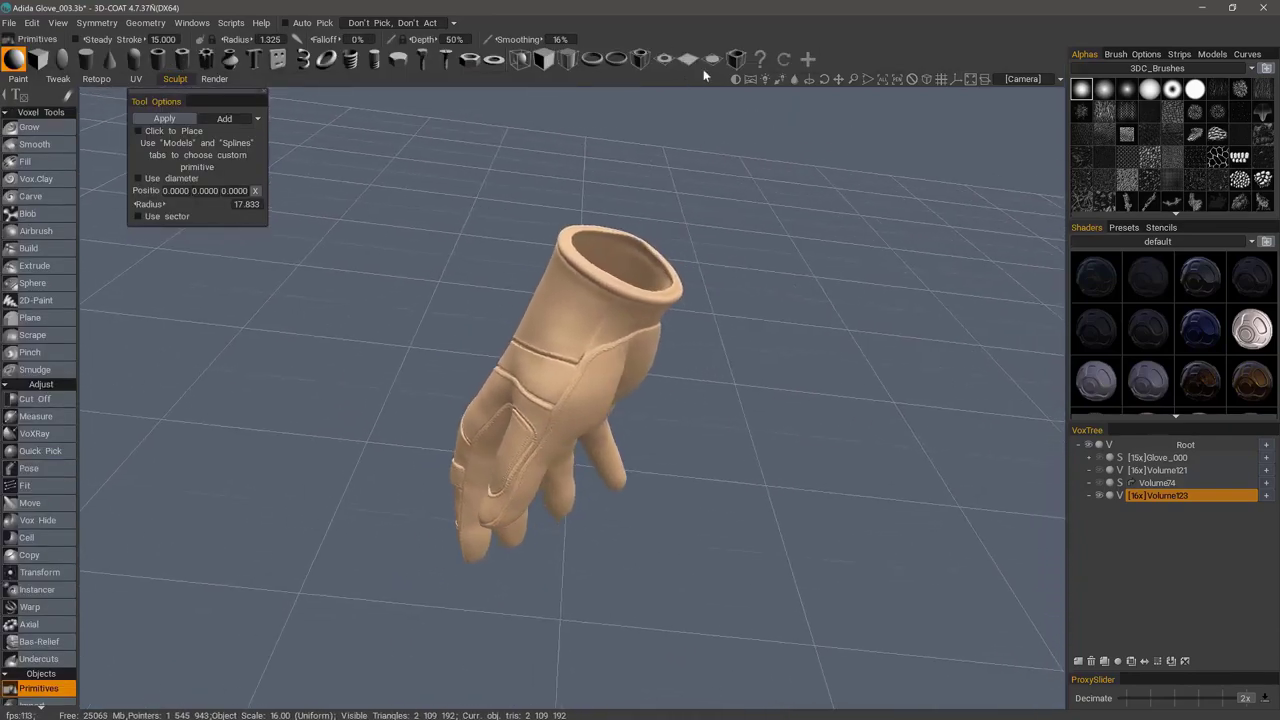
left_click(712, 63)
right_click_drag(445, 349, 460, 397)
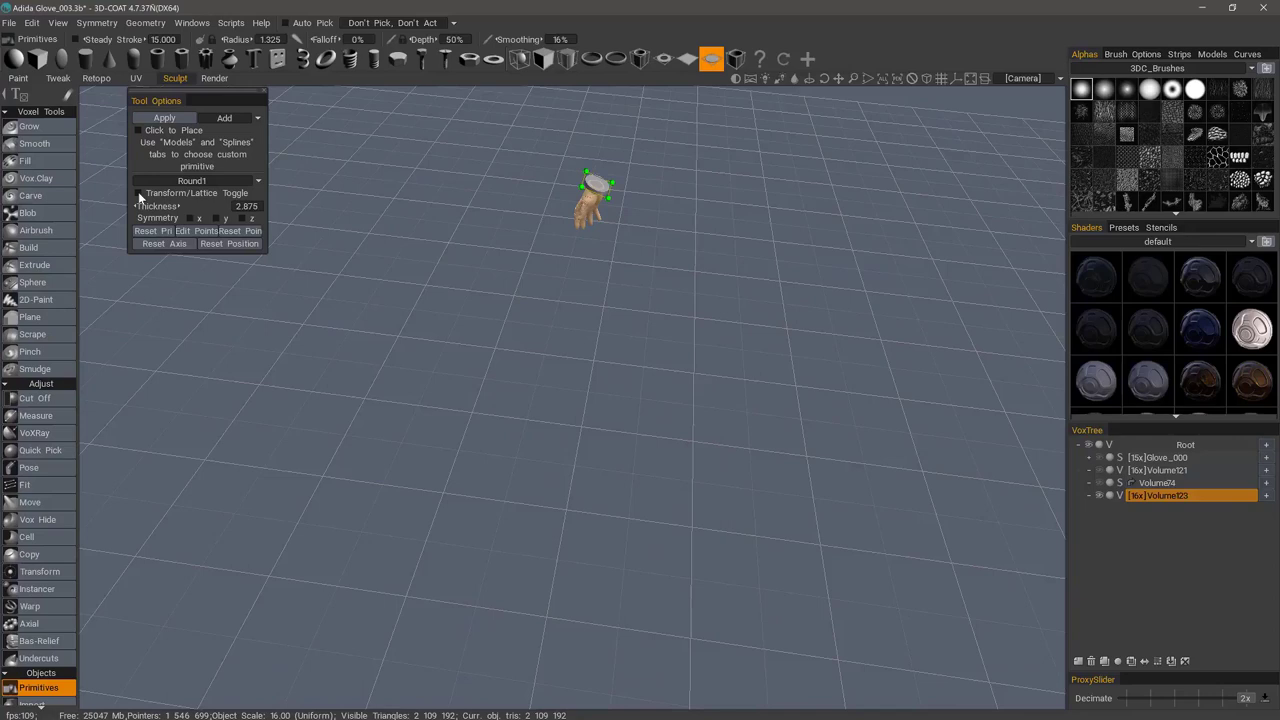
- Choose a freeform selection shape and select all four control points of the Round1 disc
left_click(138, 194)
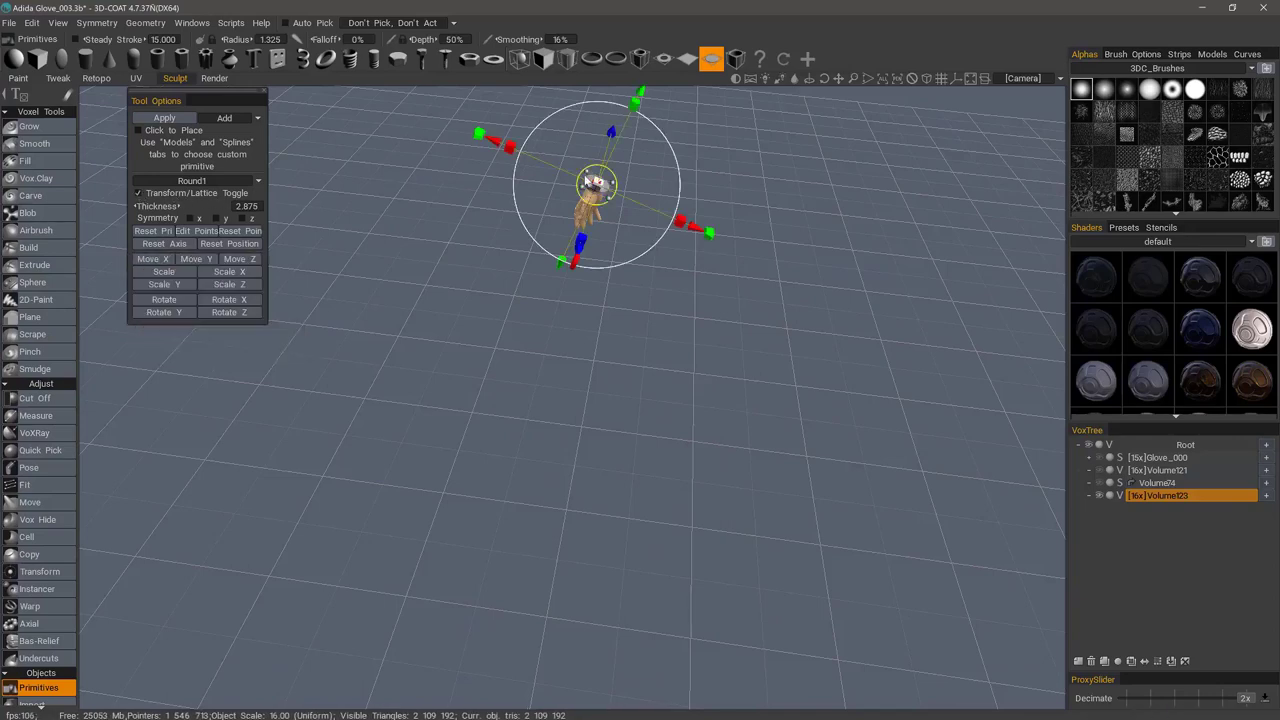
left_click(138, 193)
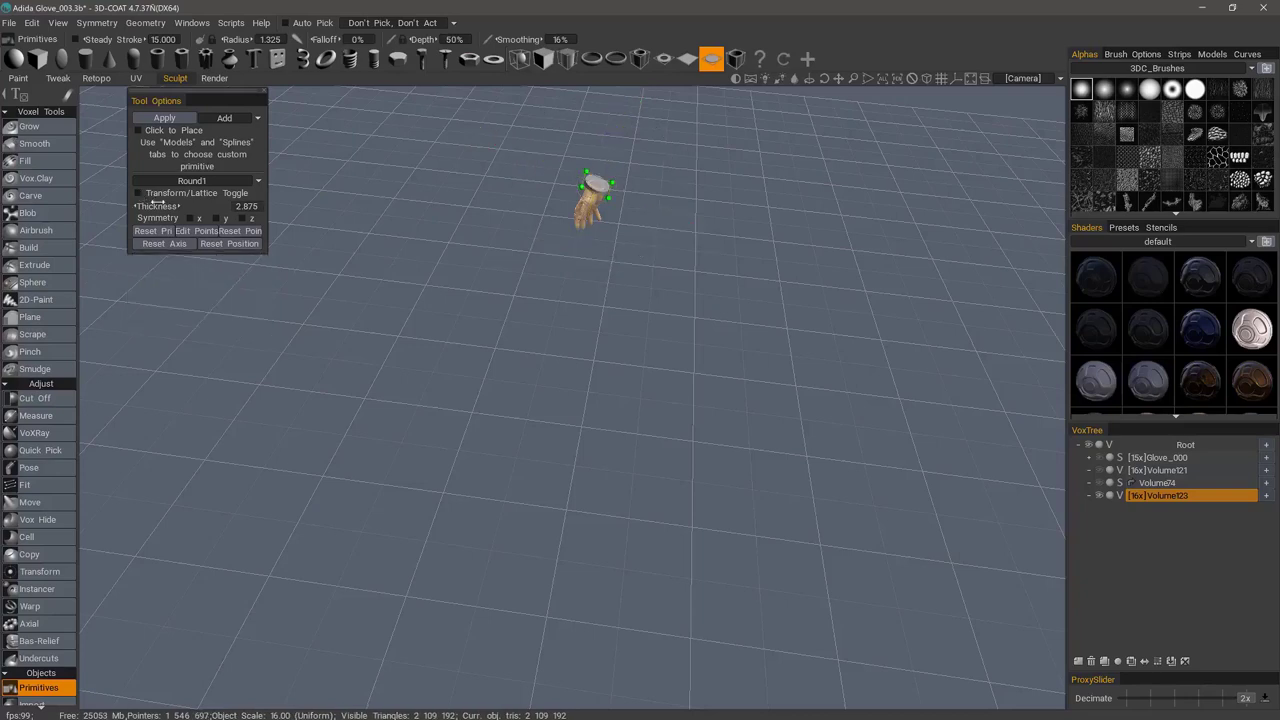
left_click(67, 95)
key("e")
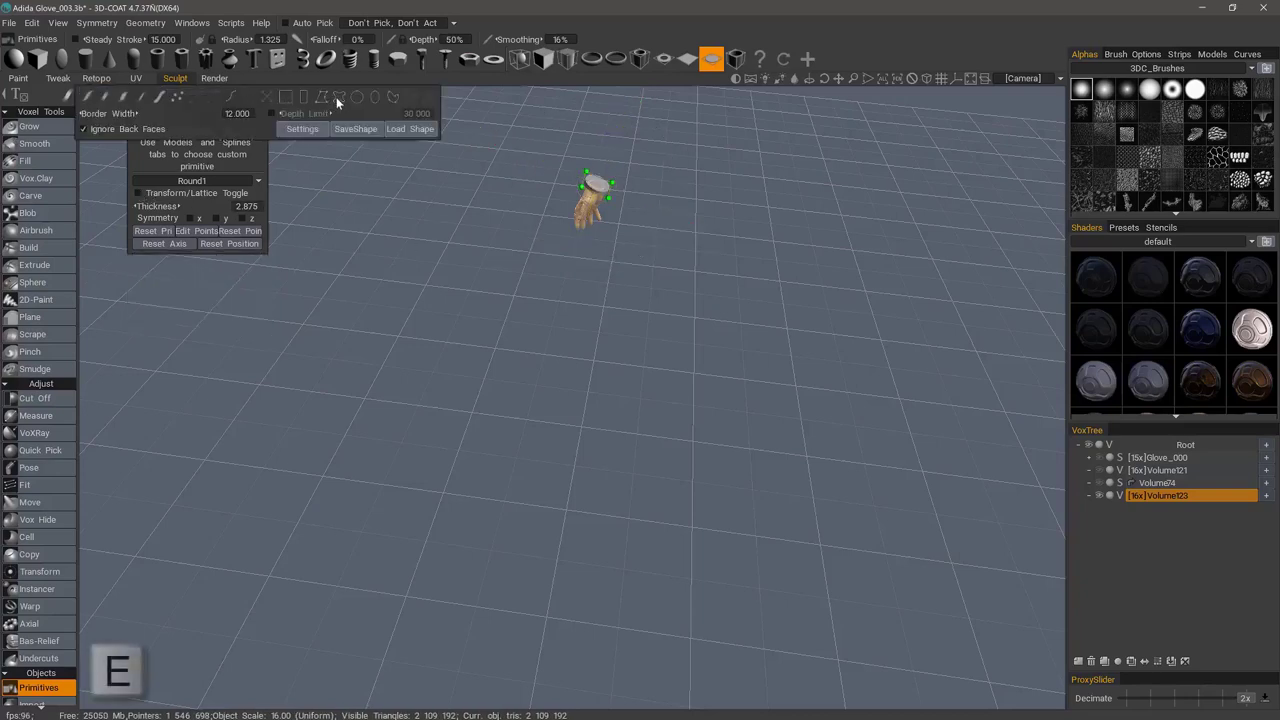
key("e")
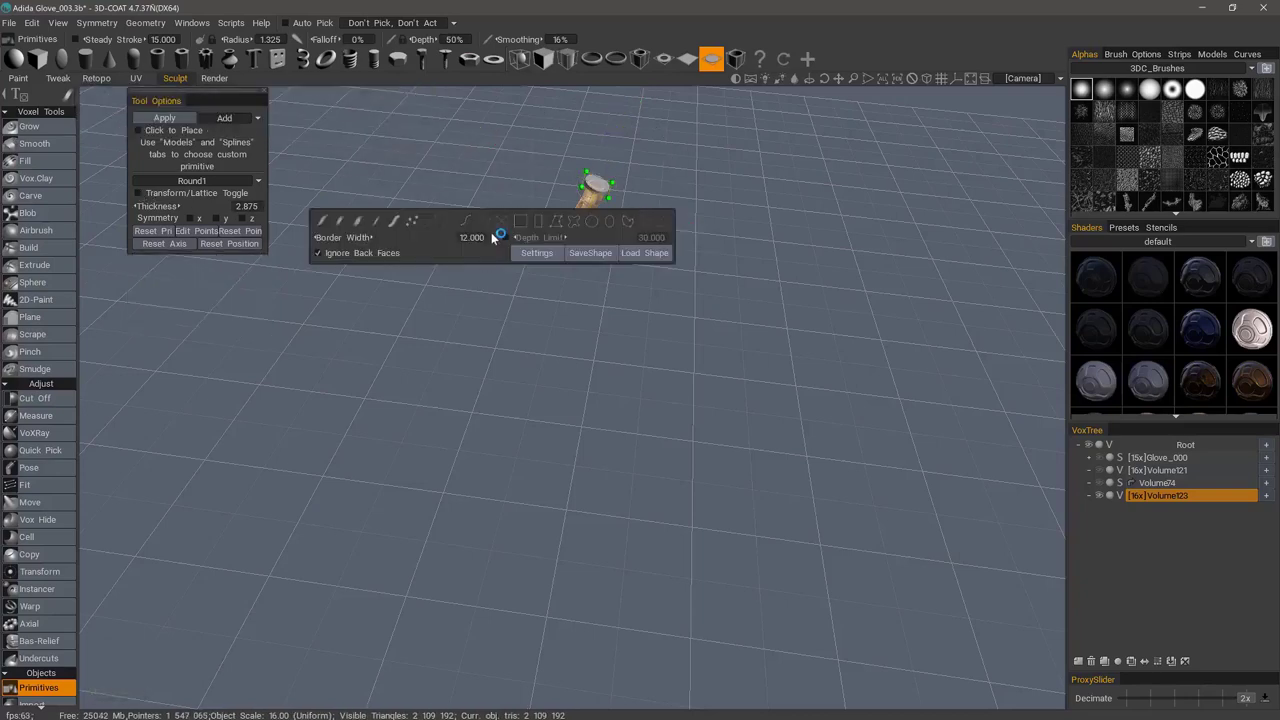
left_click(574, 226)
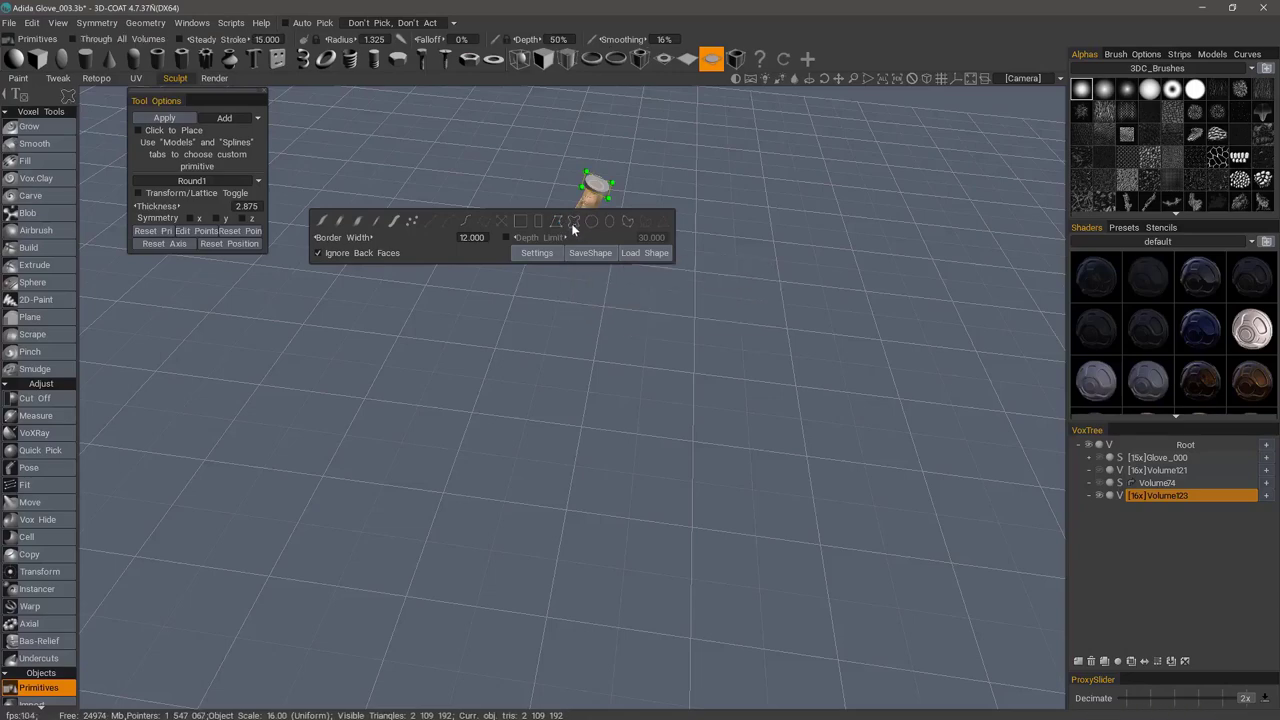
middle_click_drag(520, 148, 510, 255)
left_click_drag(538, 288, 575, 248)
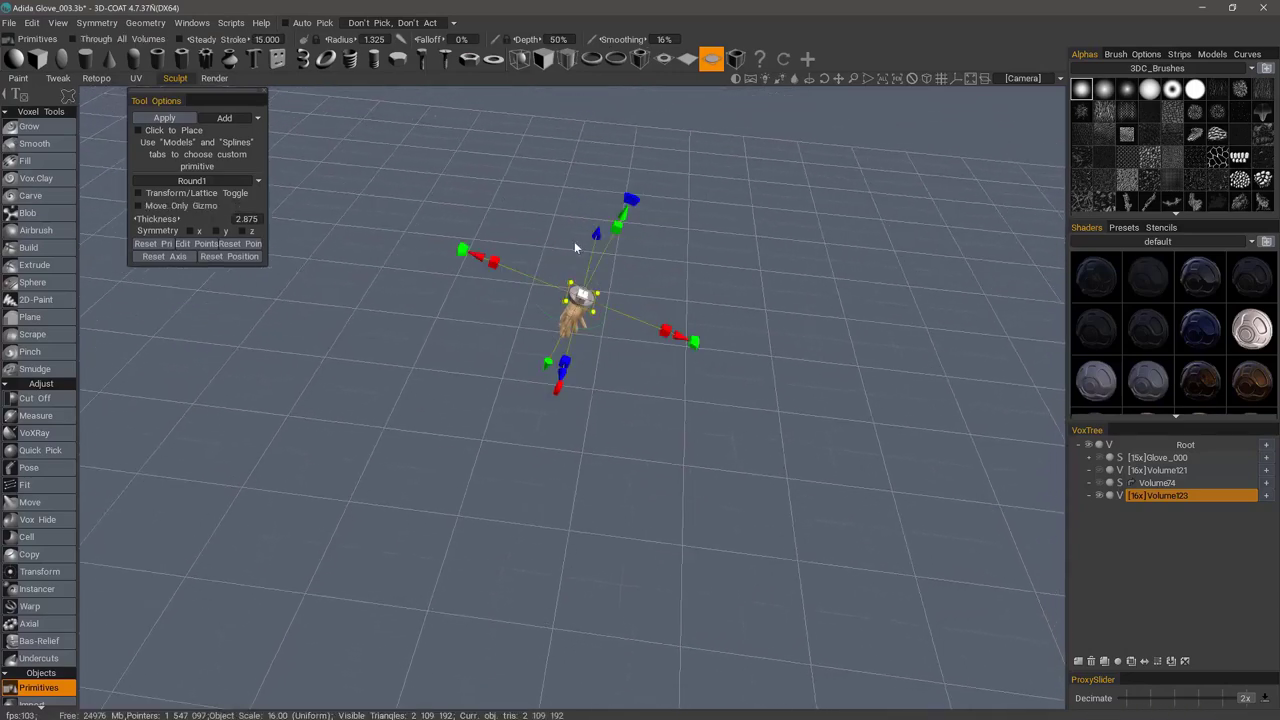
- Position the disc over the glove's cuff opening and clear the control point selection
left_click_drag(650, 290, 289, 266, "alt")
scroll(649, 260, "up", 5)
middle_click_drag(401, 641, 384, 444)
left_click_drag(385, 443, 516, 265)
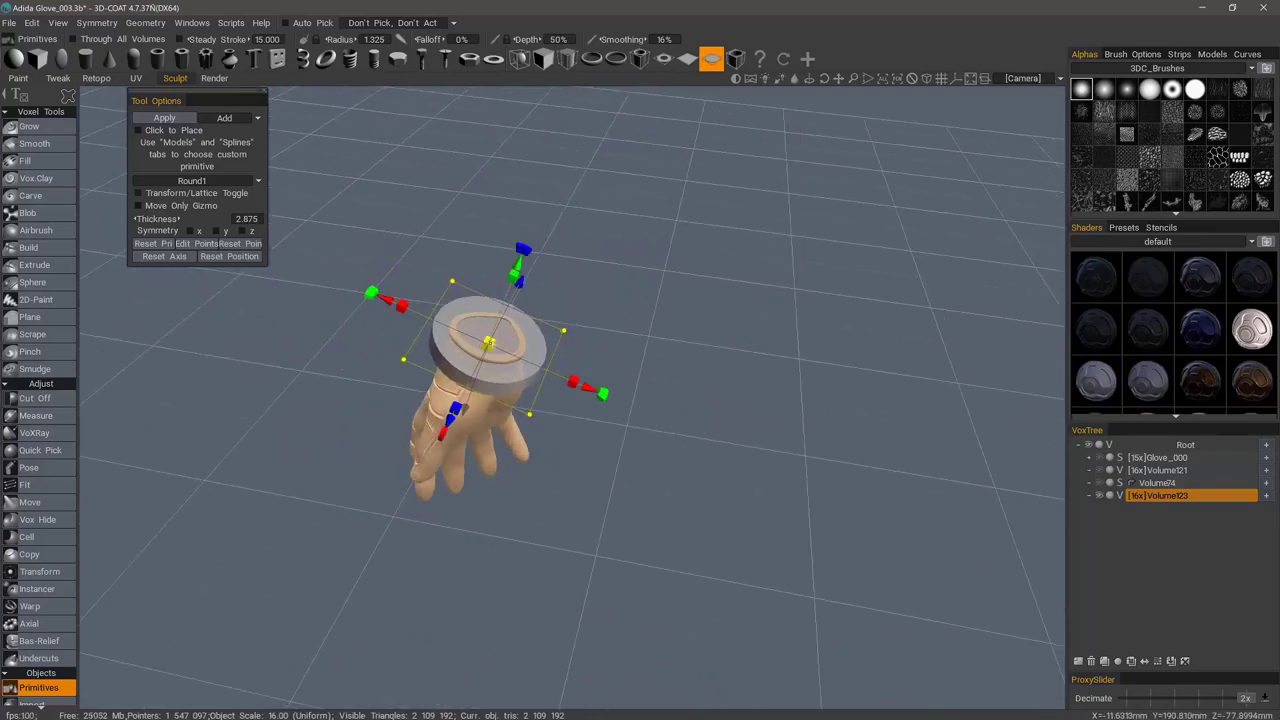
left_click_drag(489, 343, 441, 361)
right_click_drag(441, 361, 440, 308)
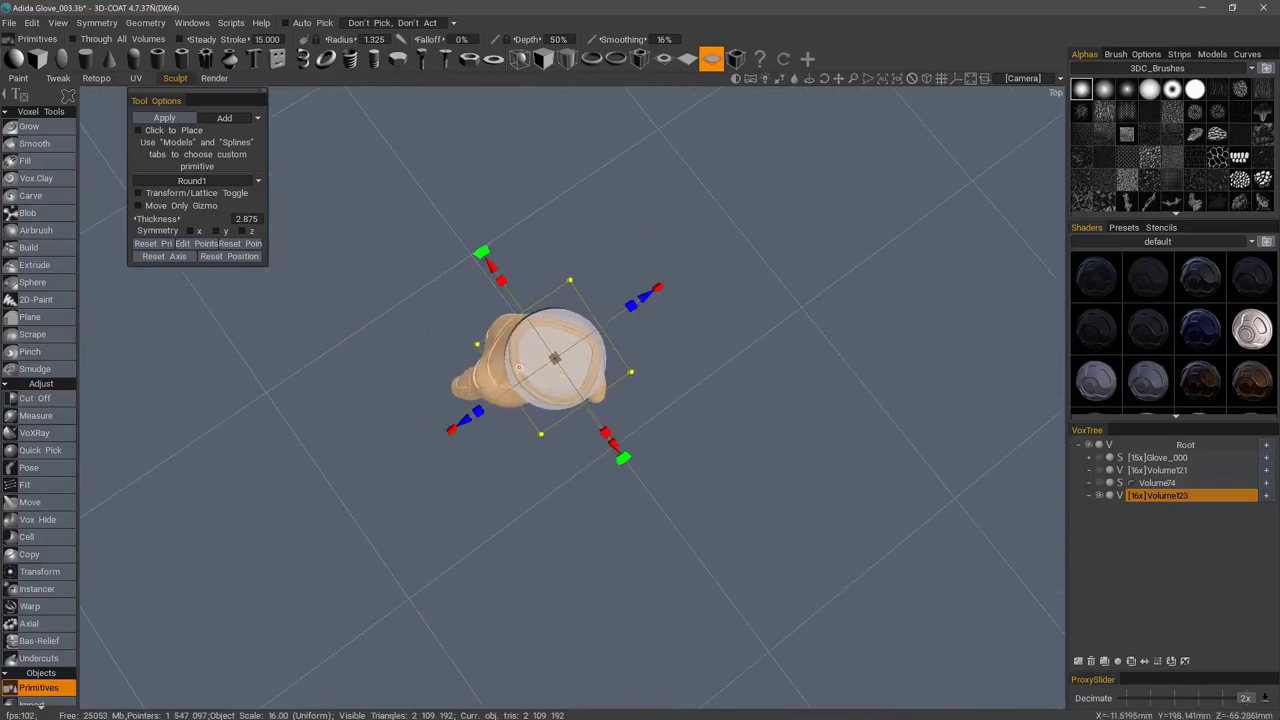
left_click_drag(390, 300, 405, 304)
left_click(446, 297)
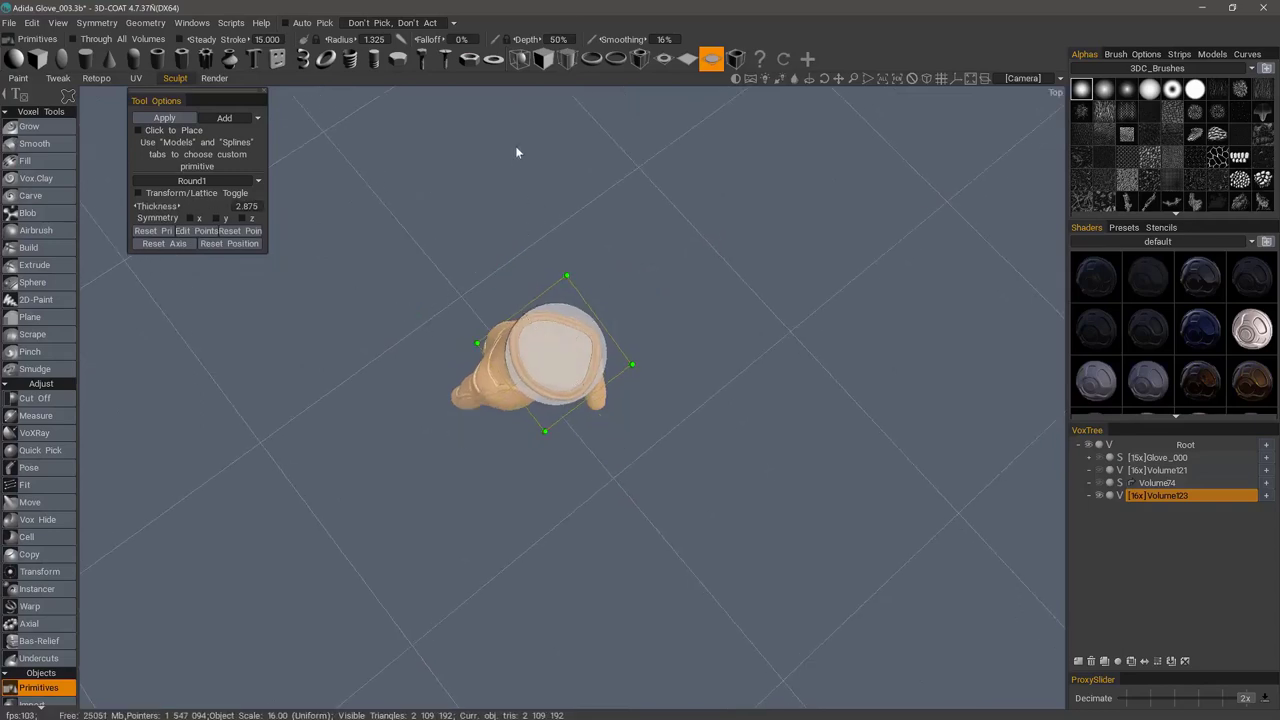
- Move three of the disc's corner control points individually so its outline follows the shape of the cuff
left_click(564, 279)
left_click_drag(497, 184, 511, 202)
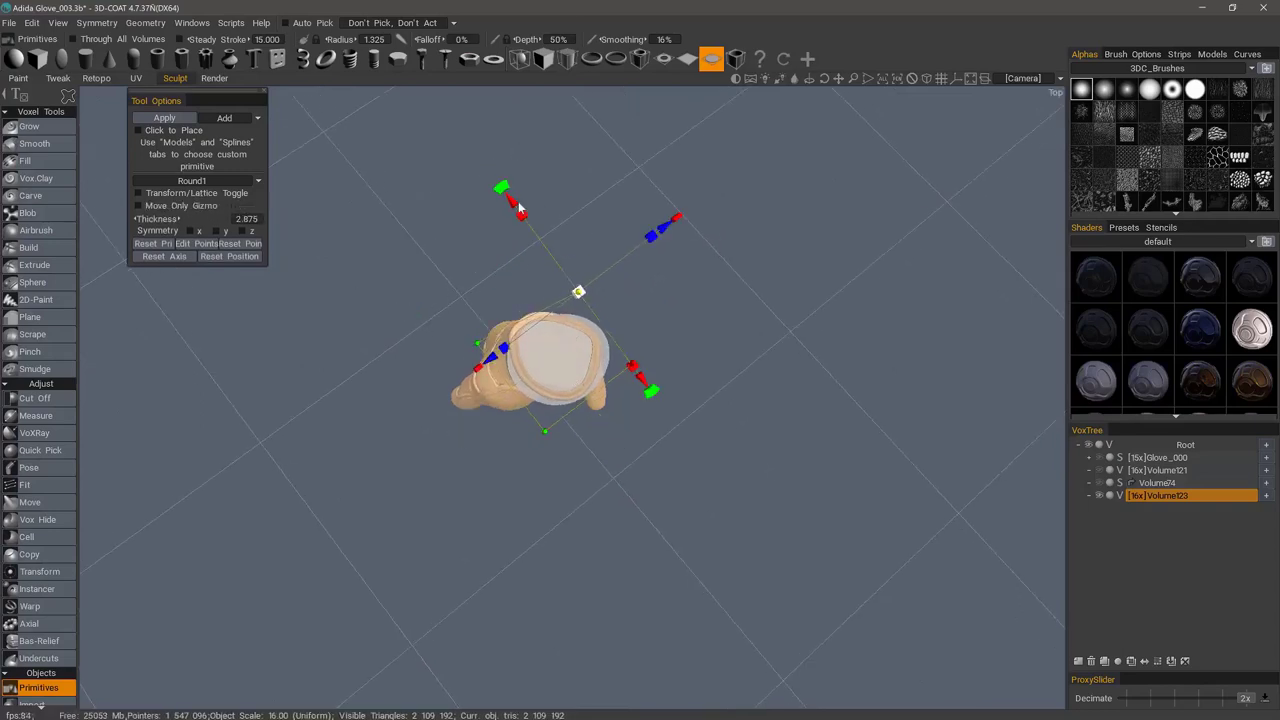
left_click_drag(662, 230, 649, 239)
left_click_drag(502, 212, 496, 204)
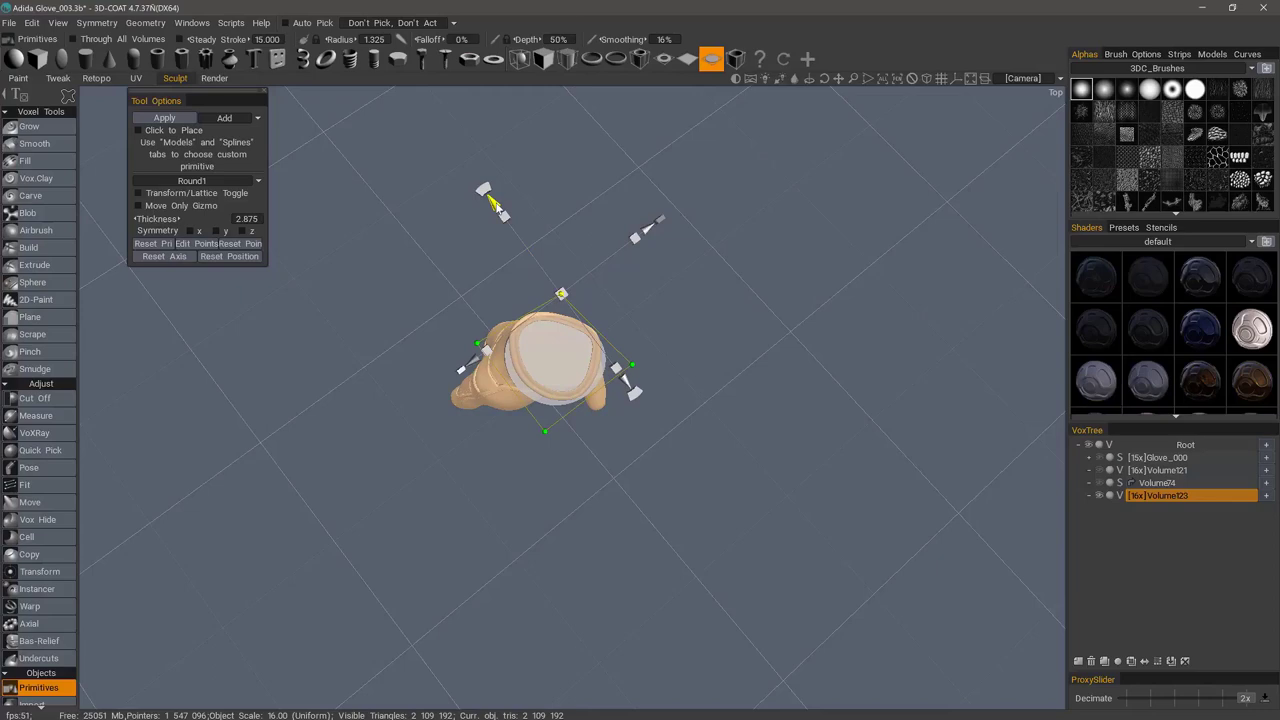
left_click(501, 441)
left_click(545, 431)
left_click_drag(605, 512, 601, 507)
left_click_drag(541, 427, 631, 363)
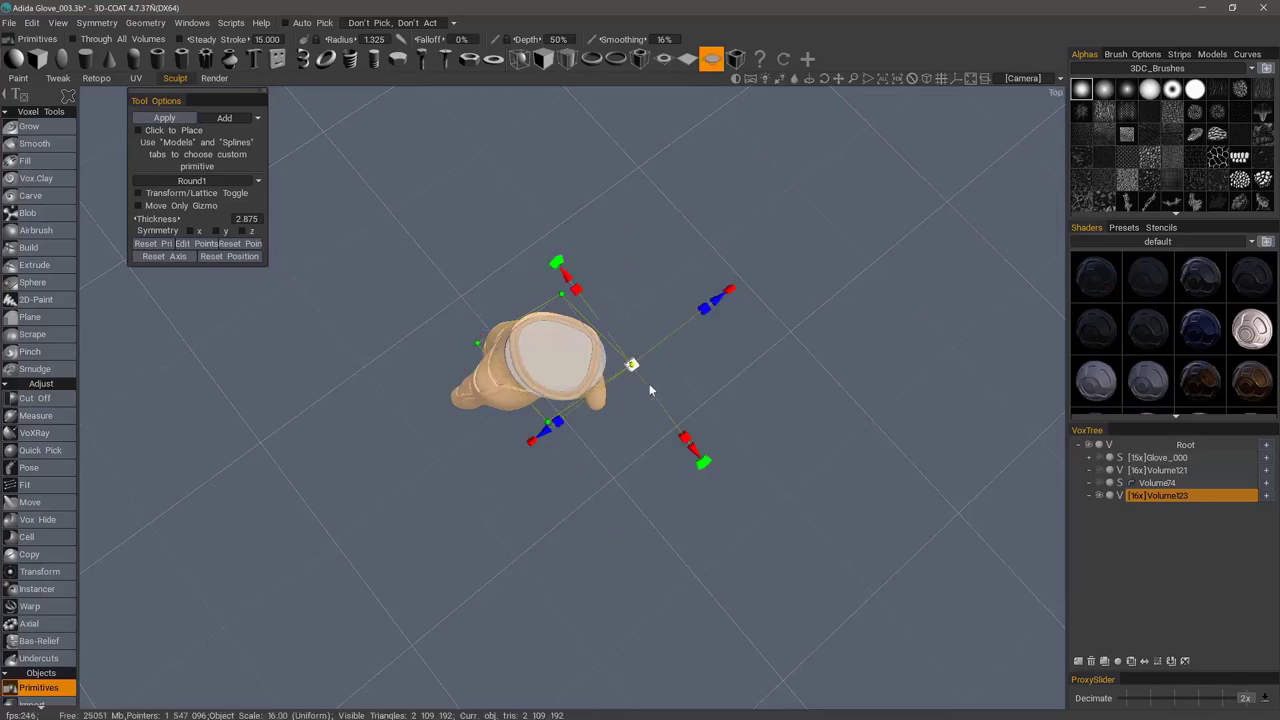
left_click_drag(695, 453, 694, 451)
left_click_drag(715, 300, 708, 302)
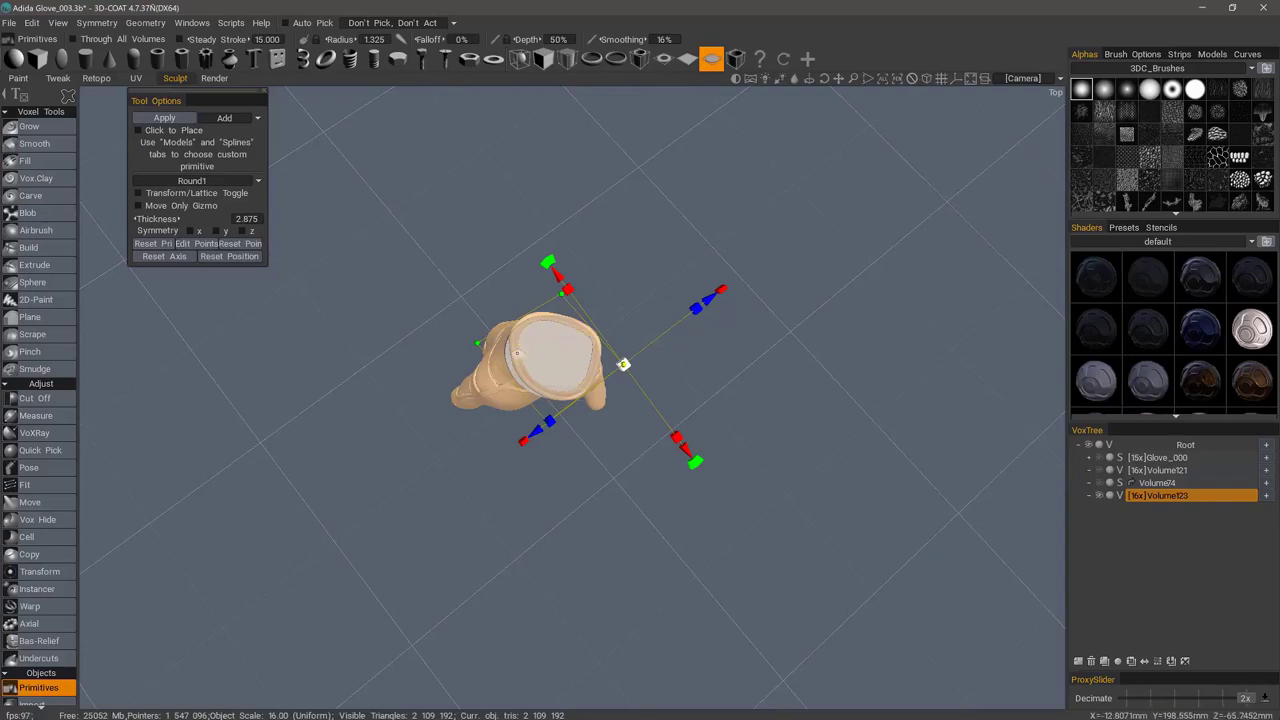
- Select all the disc's control points, set its thickness to 1.480 and position it just inside the cuff opening
left_click_drag(457, 285, 570, 280)
key("ctrl+a")
left_click_drag(395, 314, 565, 288)
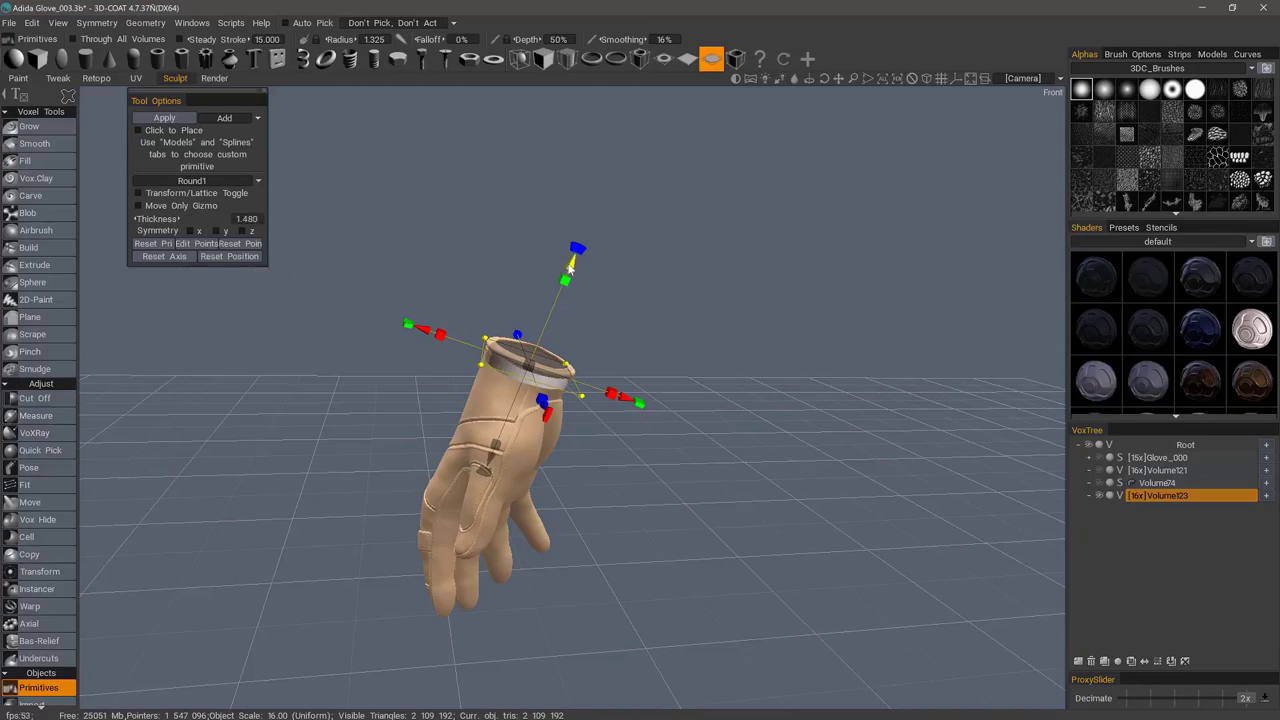
left_click_drag(570, 268, 572, 266)
left_click_drag(442, 245, 420, 283)
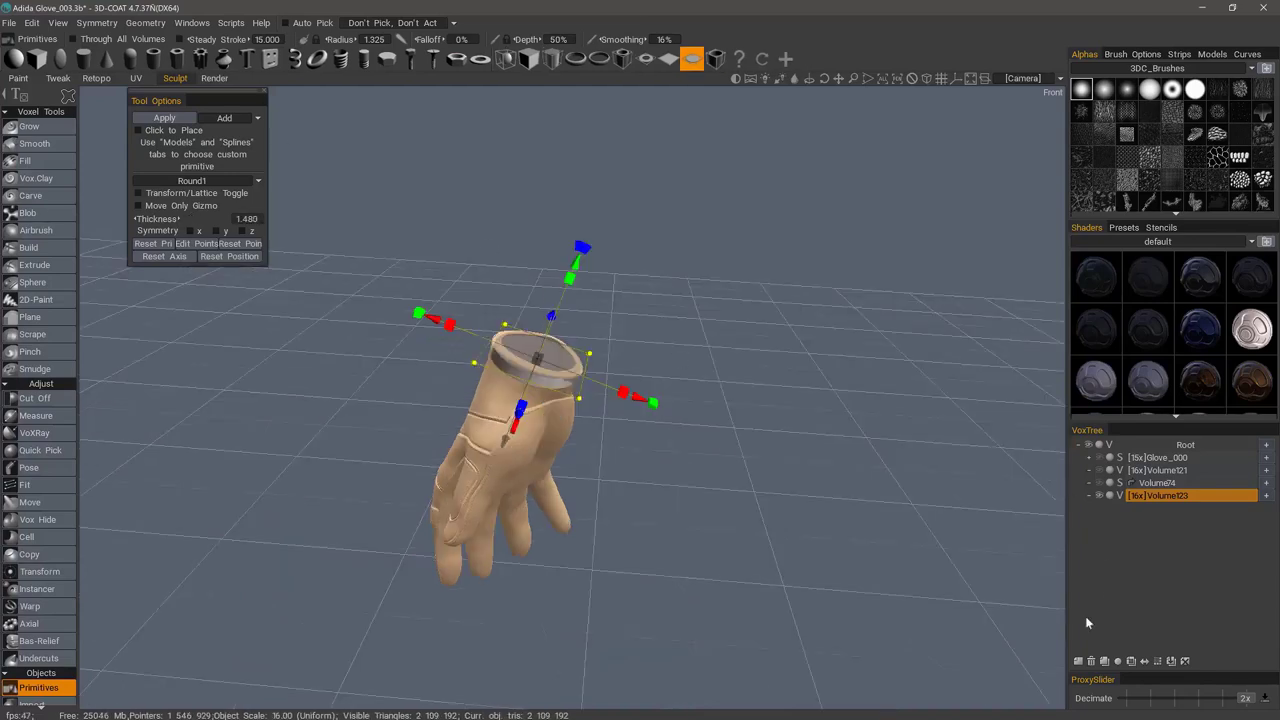
- Create a new voxel layer, raise its resolution to 8x and apply the disc primitive into it
left_click(1079, 664)
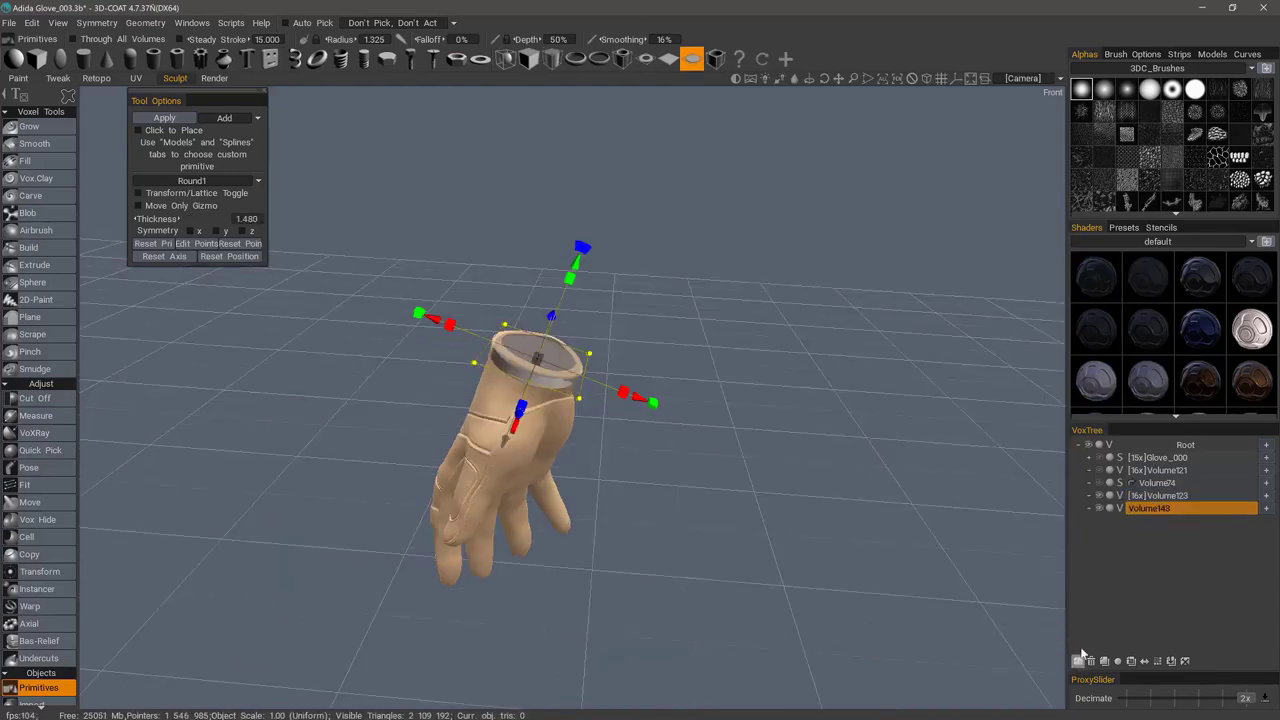
left_click(1158, 662)
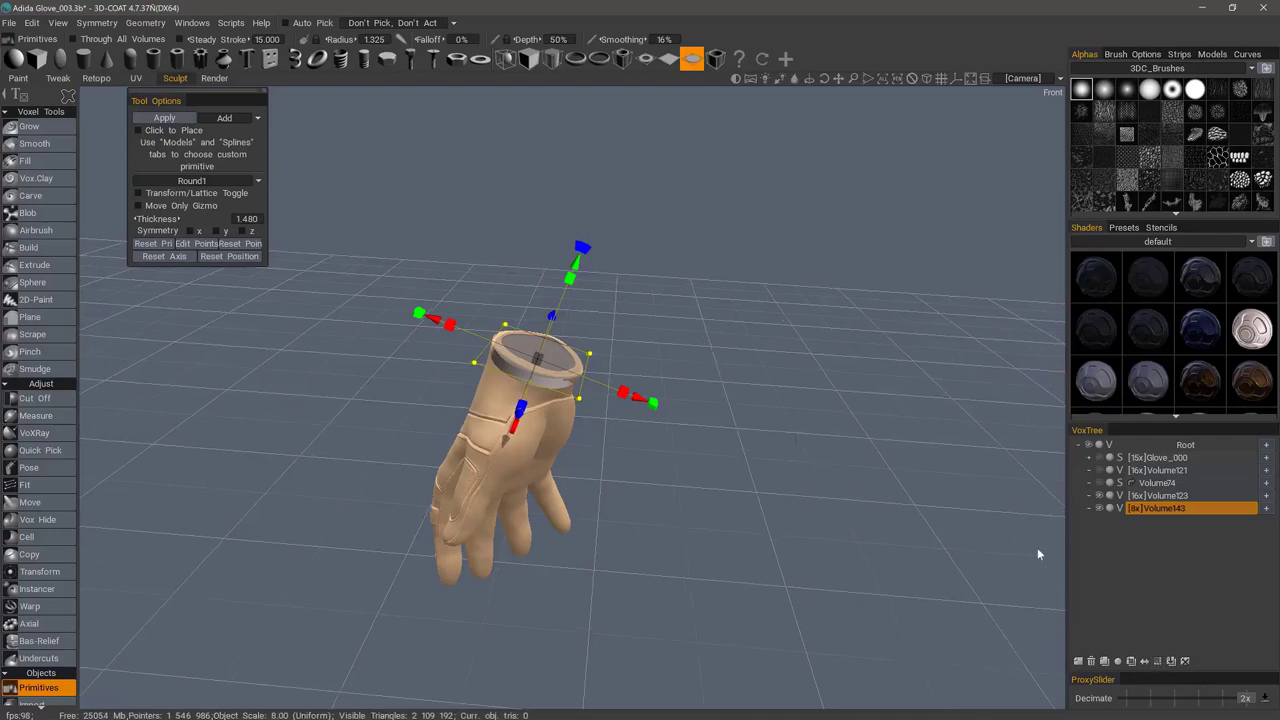
left_click_drag(636, 291, 546, 299)
left_click(170, 119)
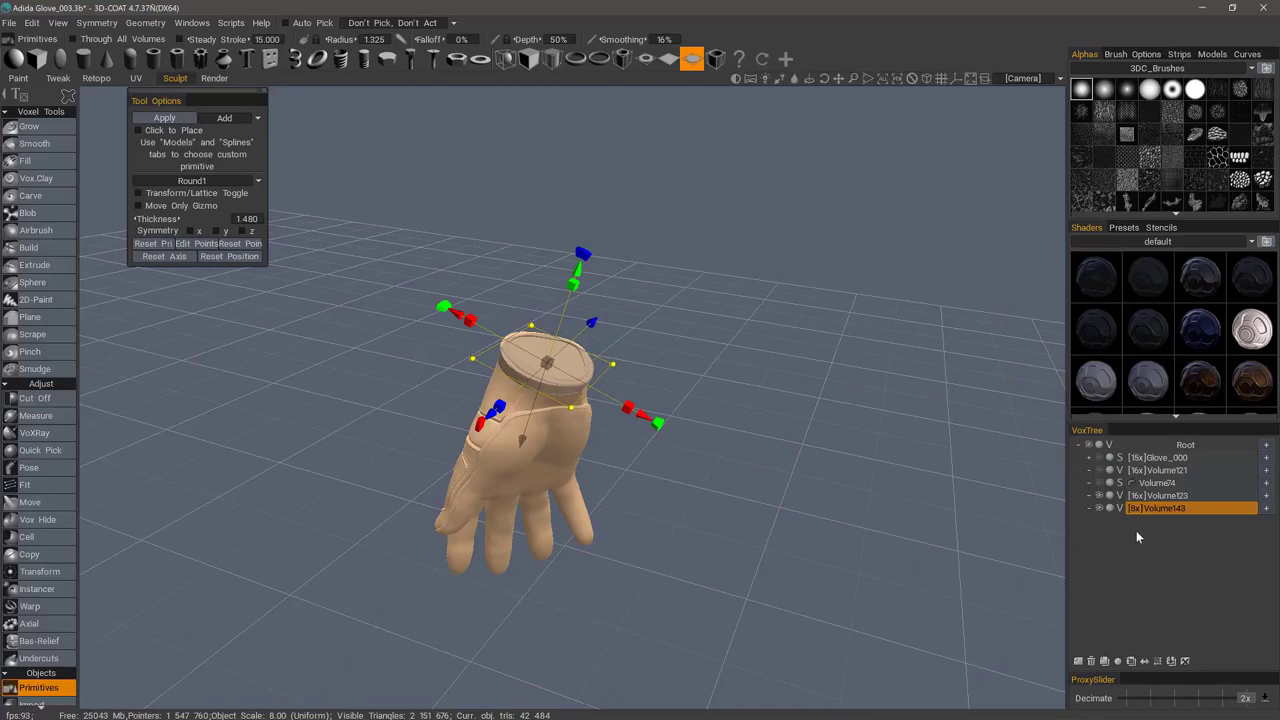
- Activate the Cut Off tool on the disc layer and ghost the Volume123 glove
left_click(50, 398)
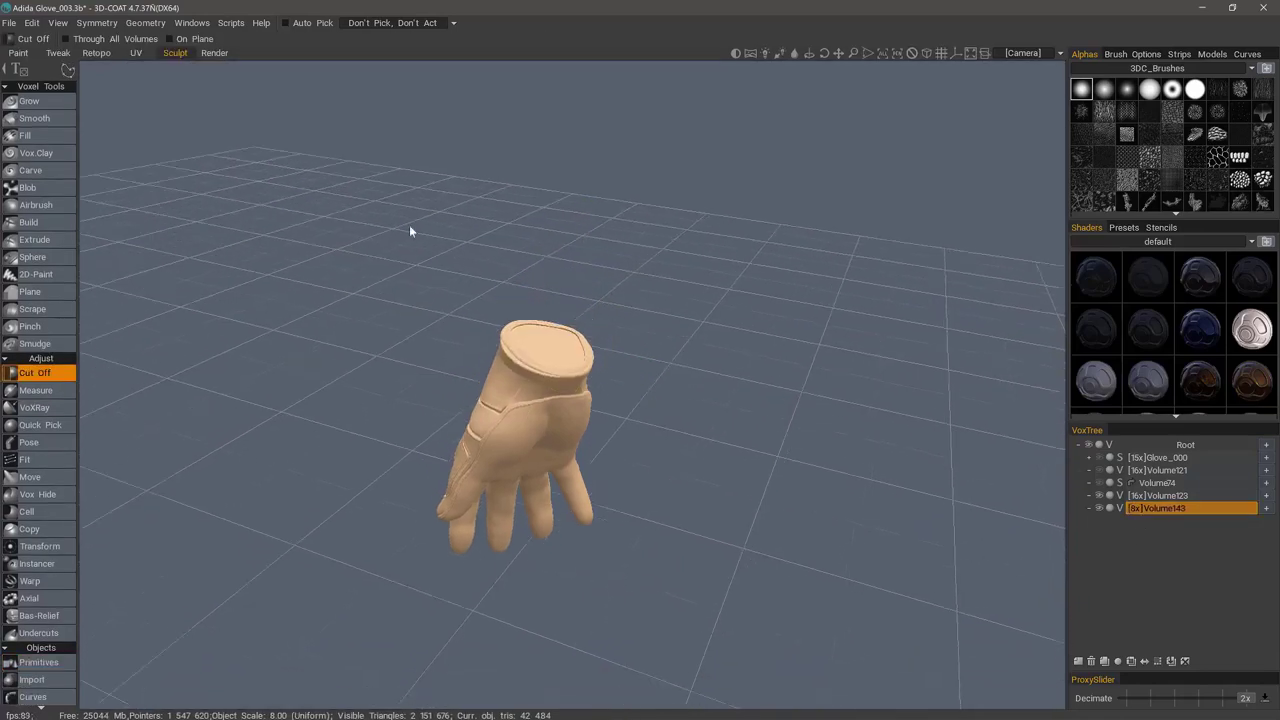
left_click_drag(409, 225, 405, 265)
left_click(1108, 498)
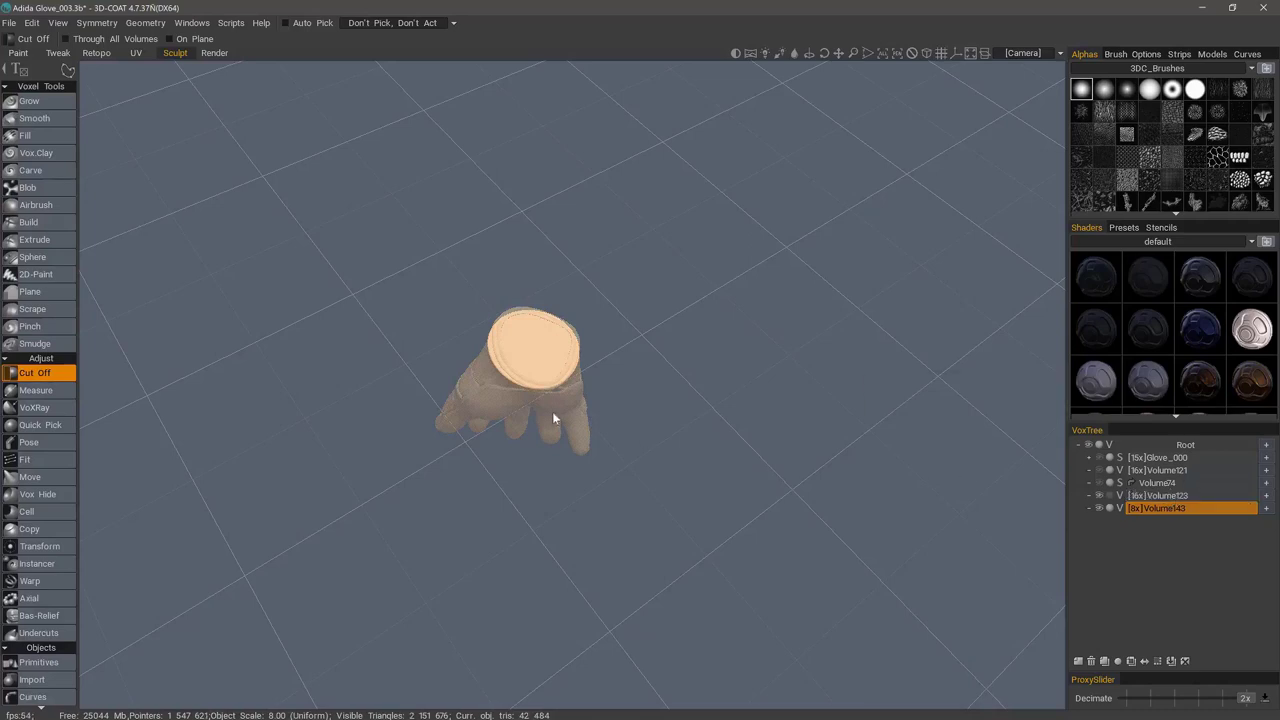
left_click_drag(849, 368, 848, 440)
scroll(516, 357, "up", 5)
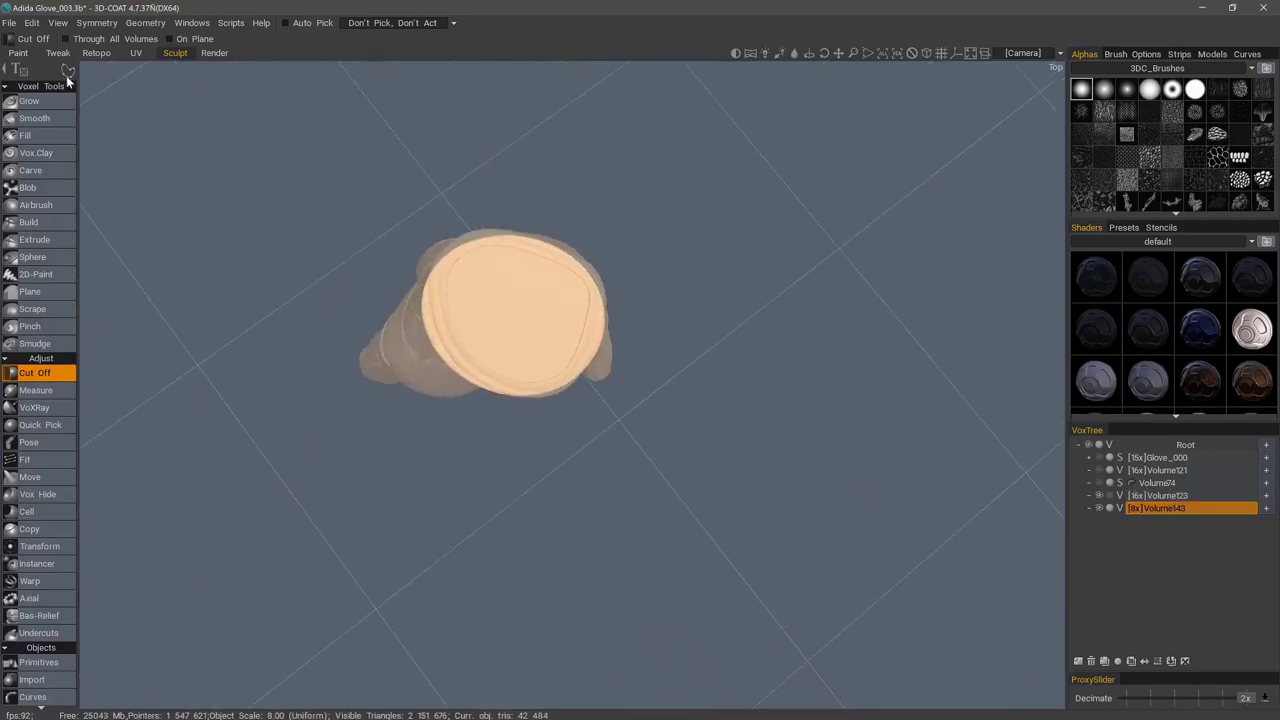
- Outline the cuff opening with a closed spline on the disc and cut away everything outside it
mouse_move(66, 73)
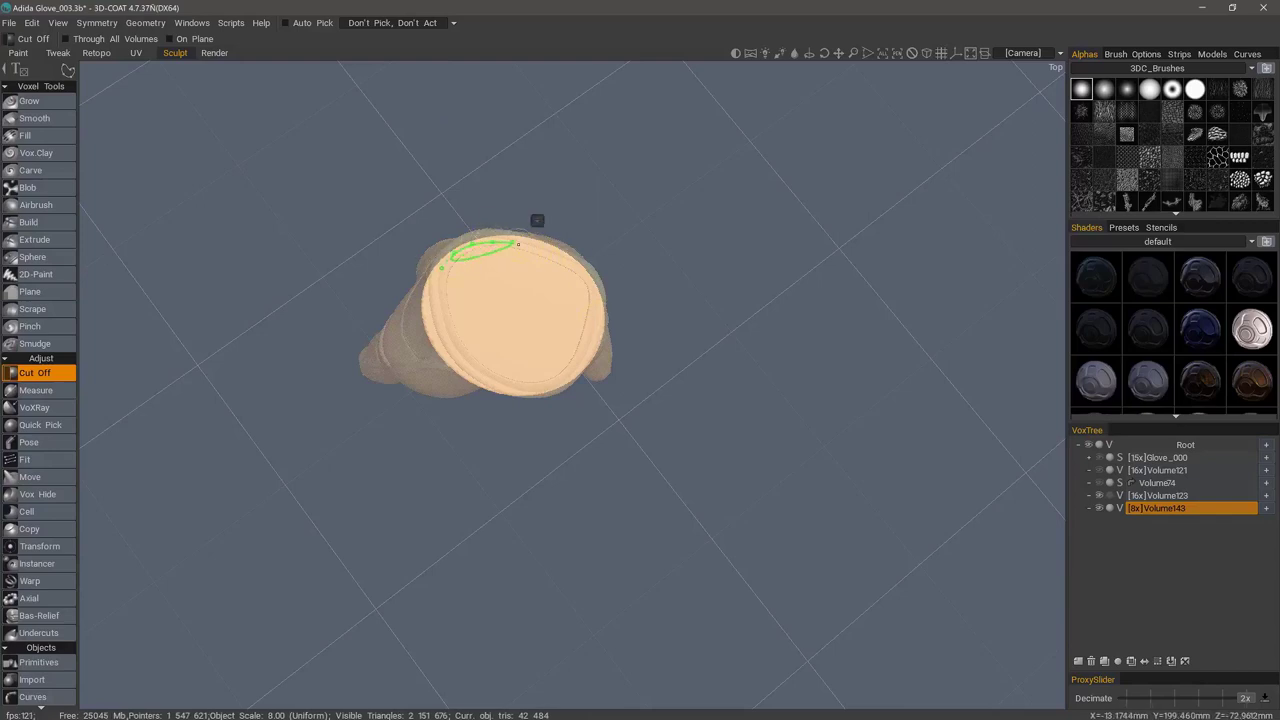
mouse_move(561, 259)
left_mouse_down()
mouse_move(597, 304)
mouse_move(580, 361)
mouse_move(502, 386)
mouse_move(443, 337)
left_mouse_up()
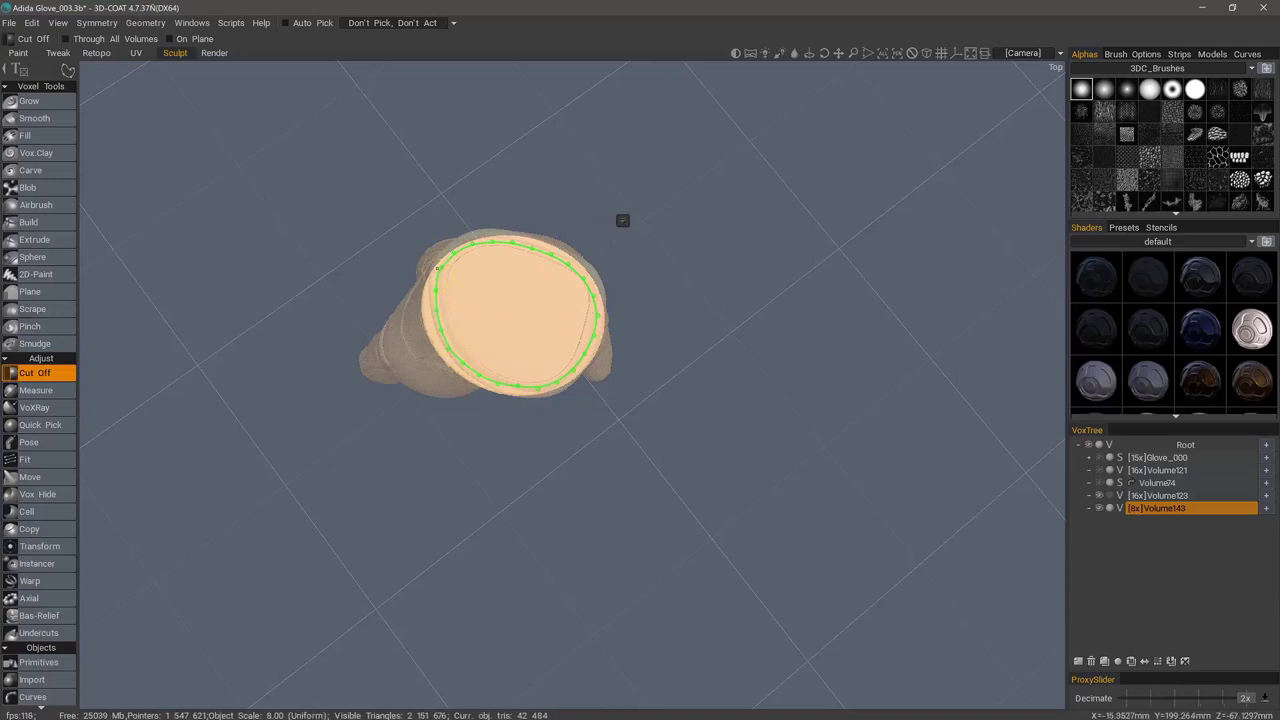
left_click_drag(437, 277, 363, 238)
key("Escape")
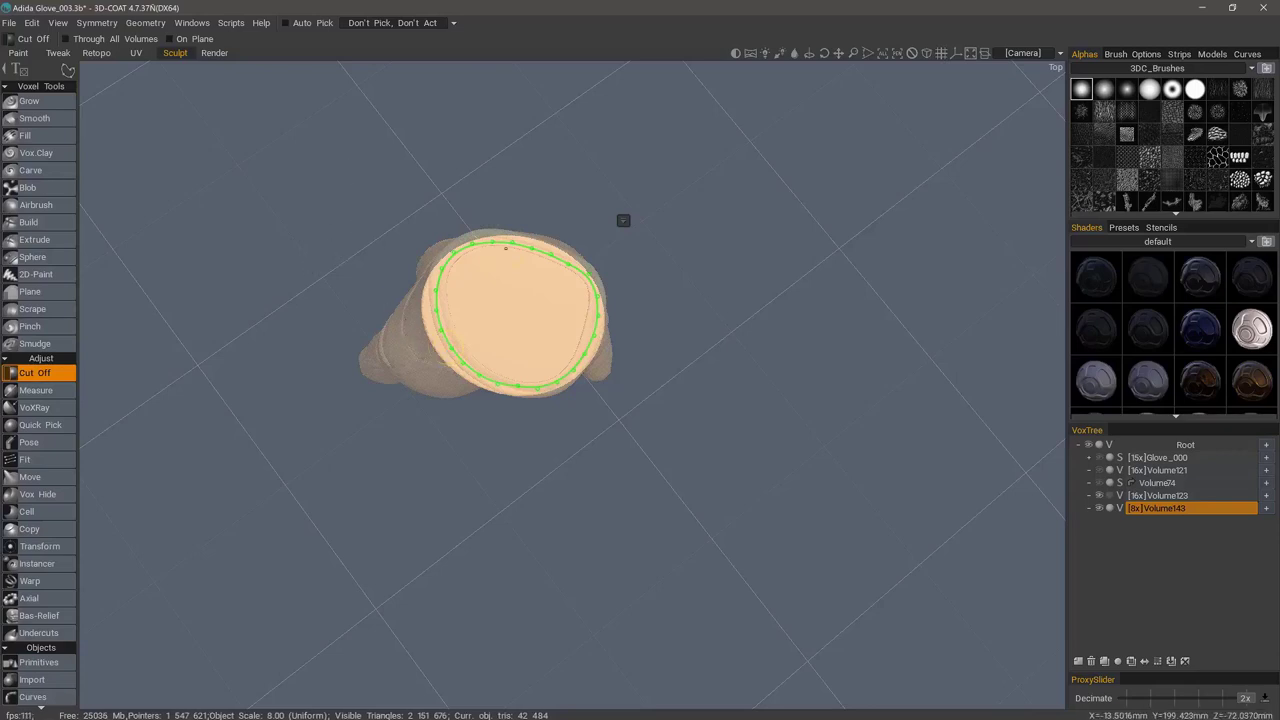
right_click(622, 222)
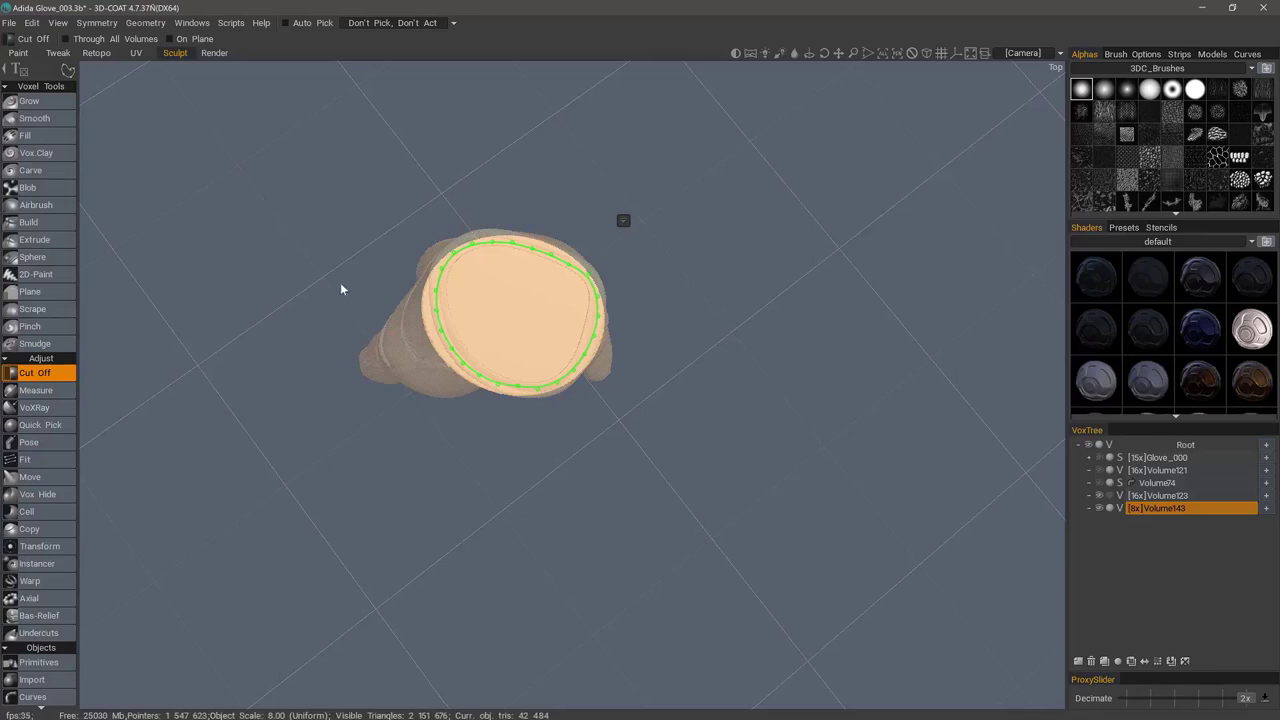
key("shift+Return")
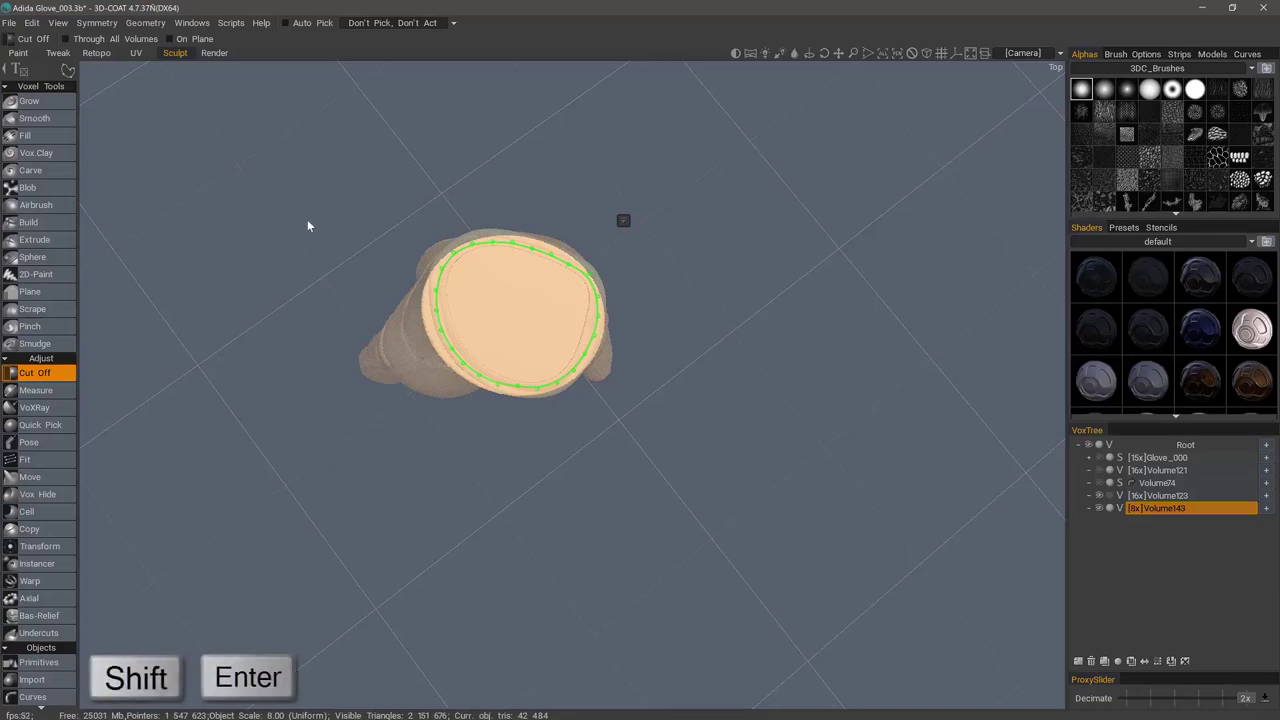
key("Escape")
- With the Grow tool at a radius of 0.965, smooth the disc's edge where it pokes through the glove's cuff
left_click_drag(307, 219, 553, 393)
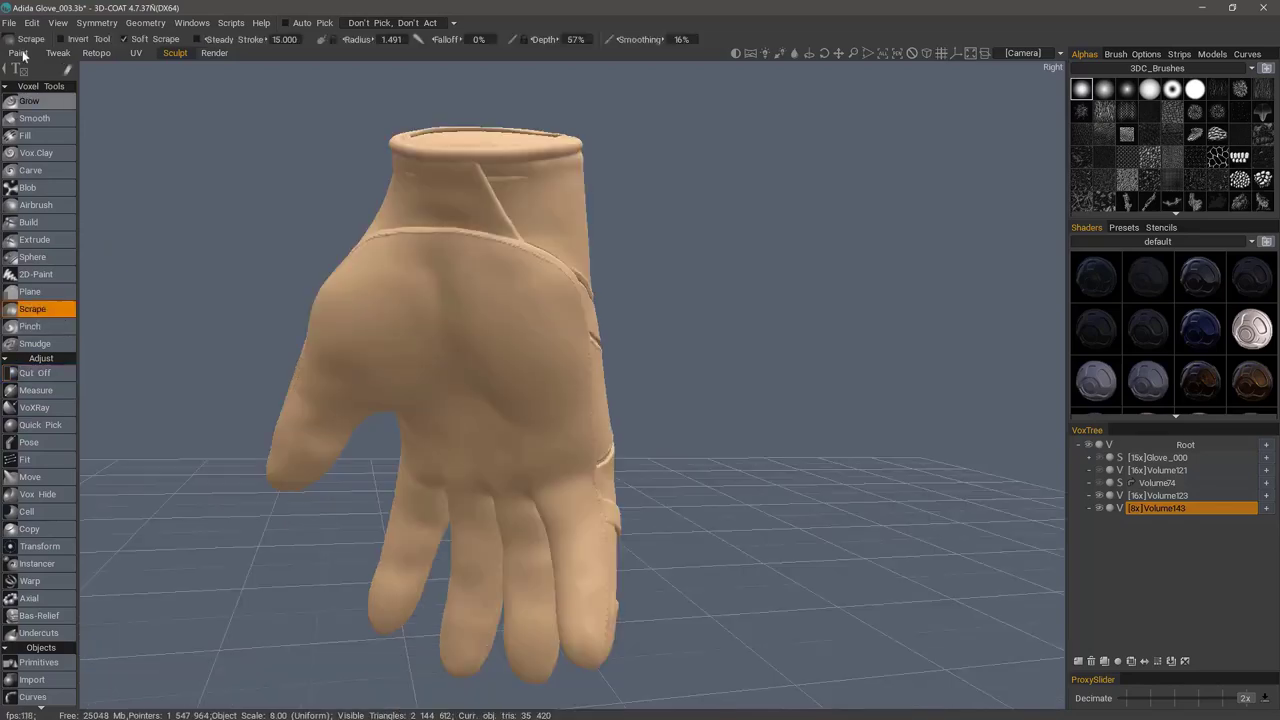
left_click(29, 101)
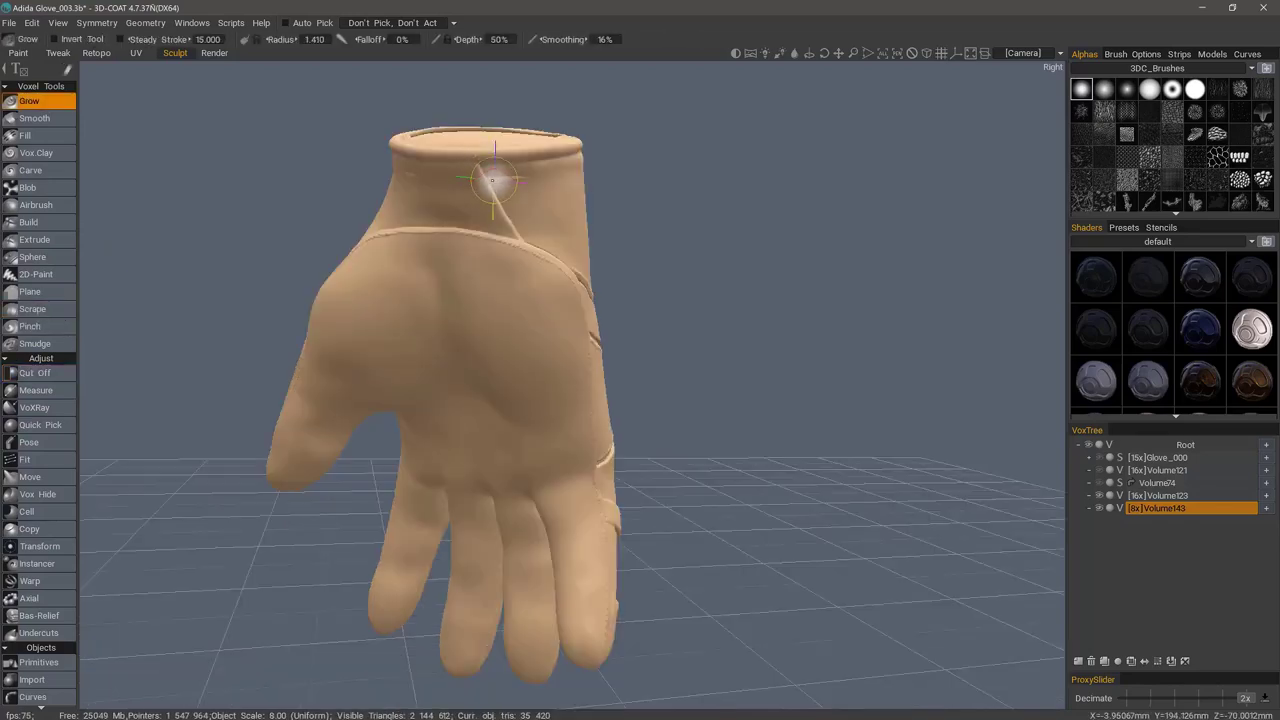
key("shift")
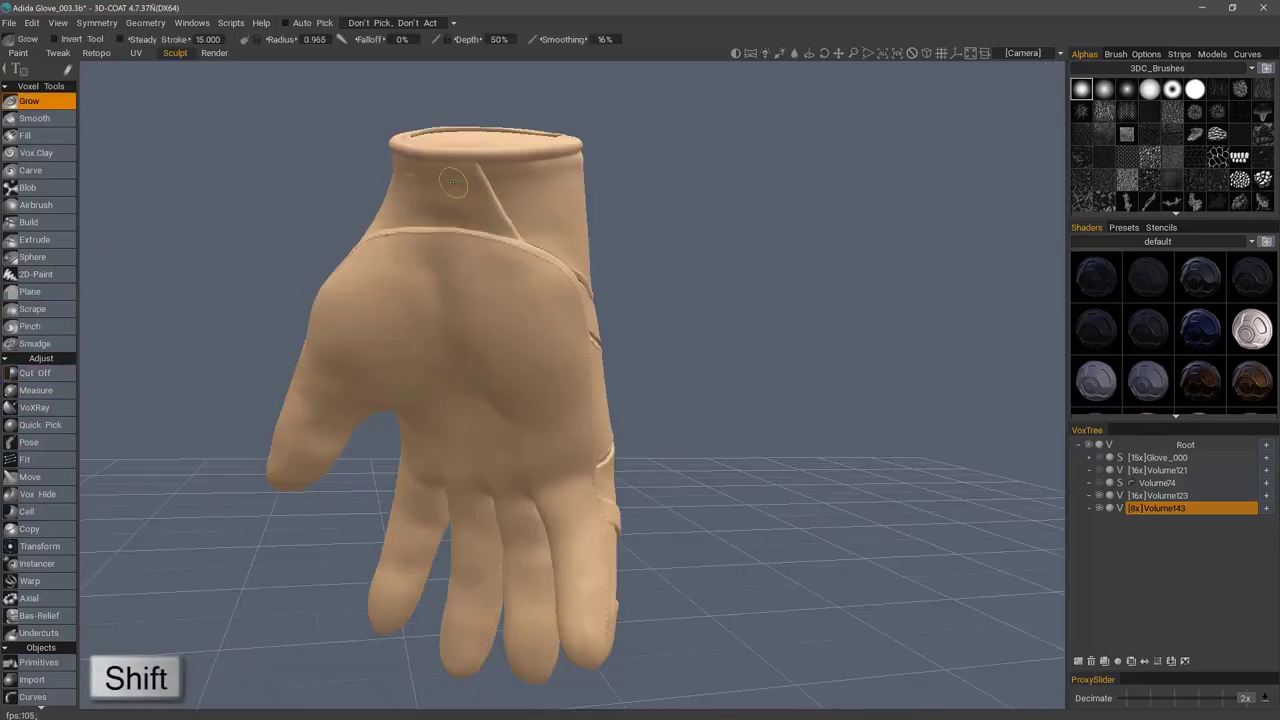
left_click_drag(348, 205, 352, 204)
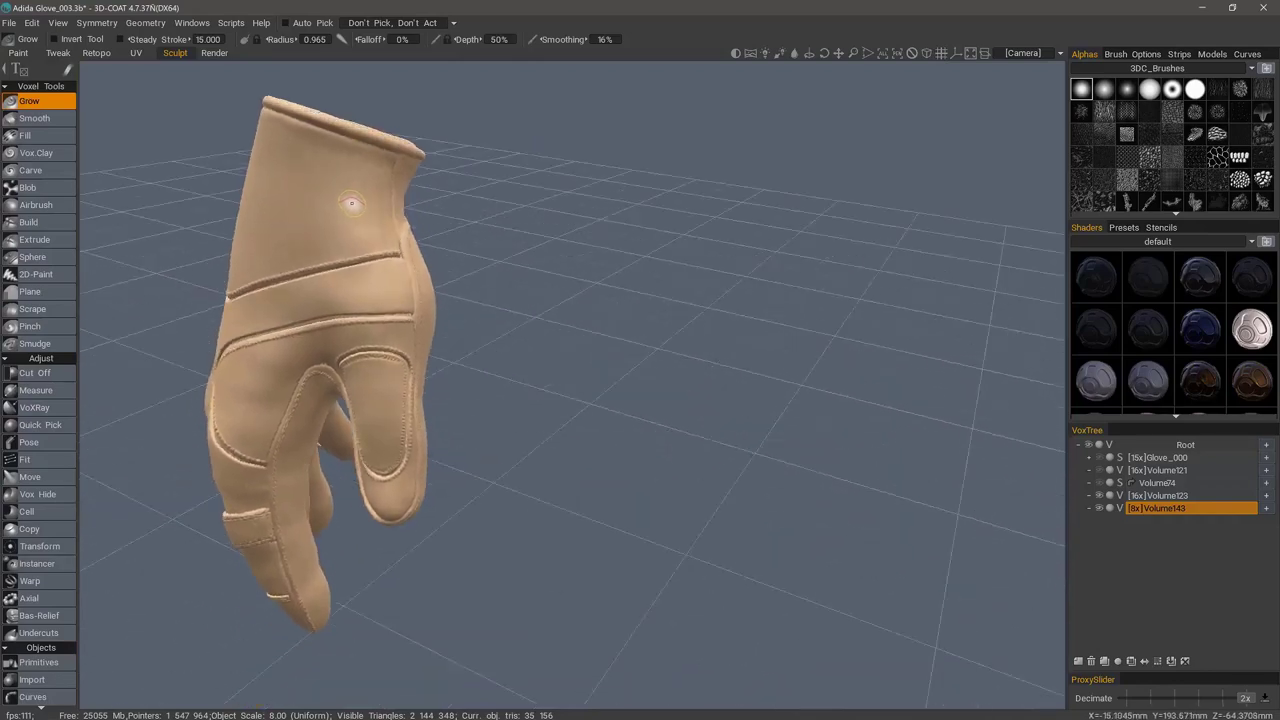
- Merge the disc plug layer Volume143 into the Volume123 glove layer
middle_click_drag(351, 204, 640, 370)
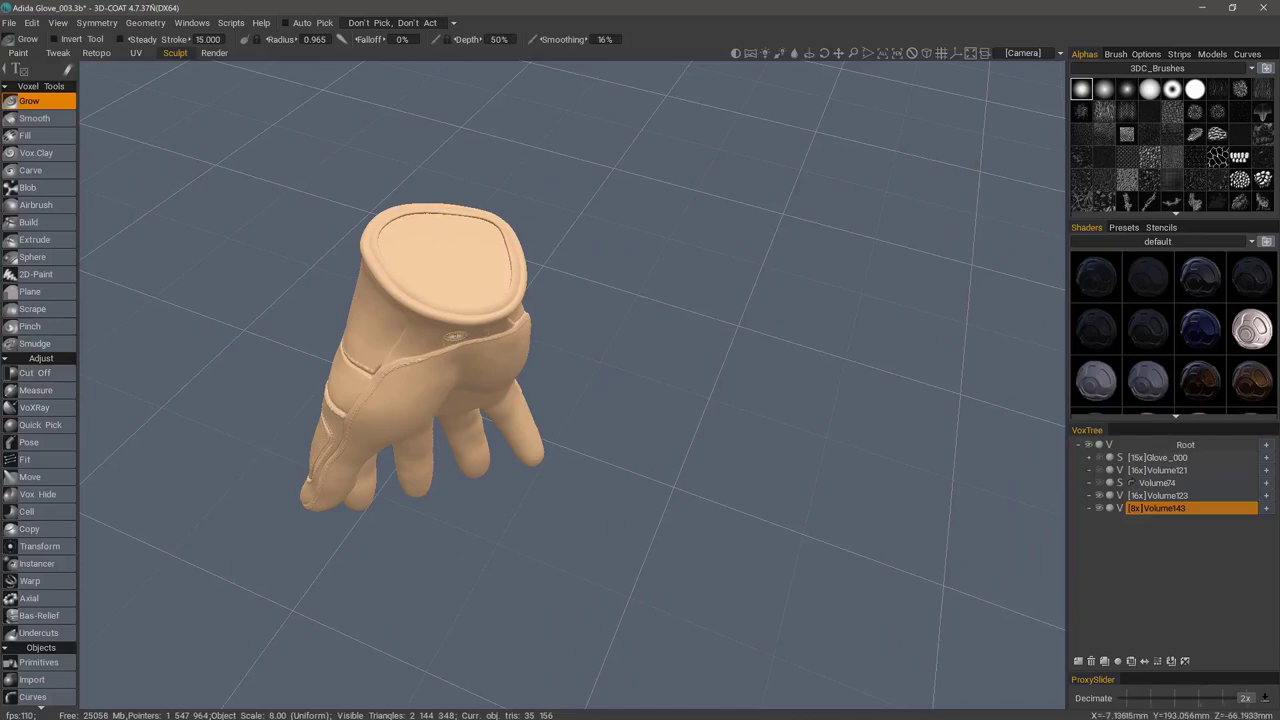
left_click(1248, 508)
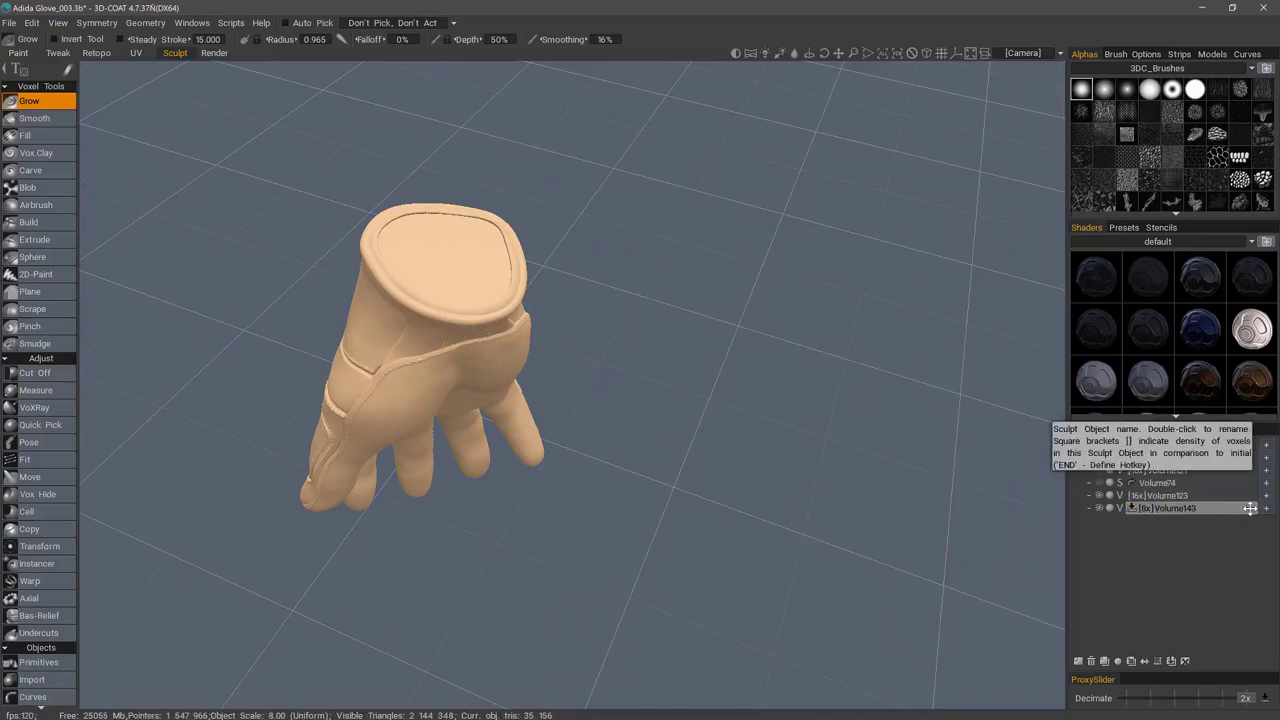
key("shift")
left_click_drag(1250, 508, 1246, 496)
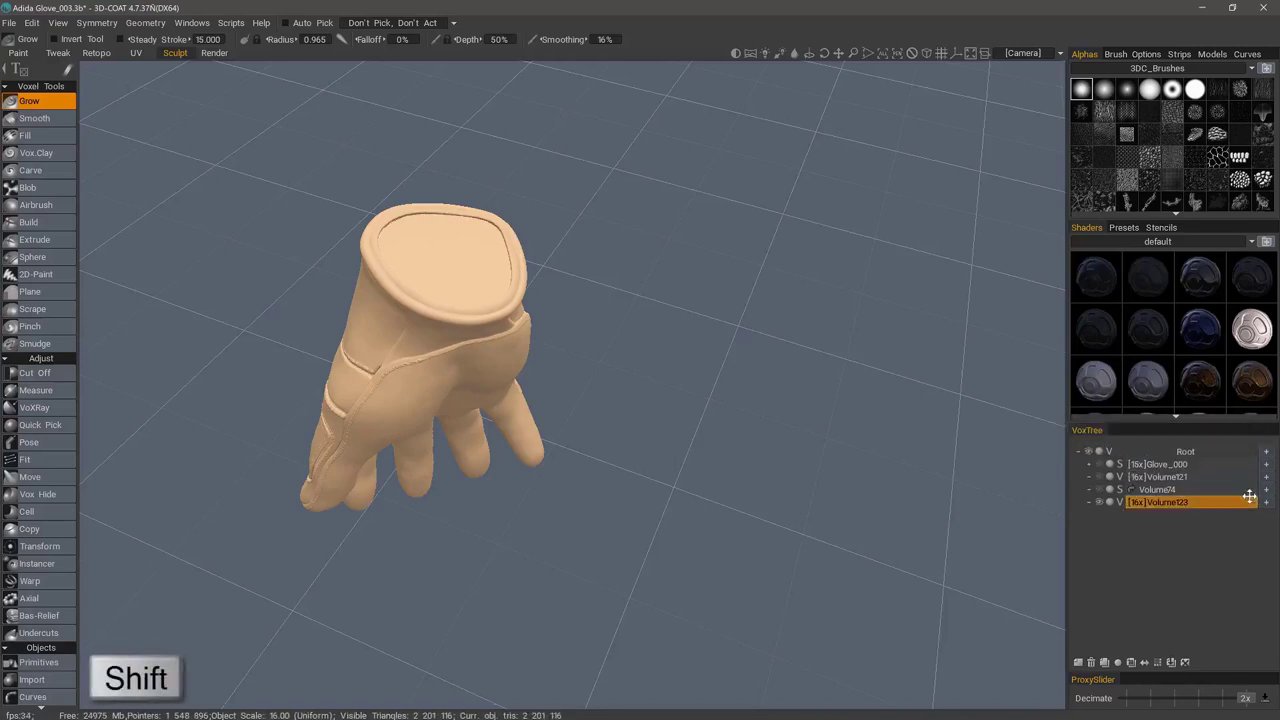
- Apply the Smooth All command several times to the merged Volume123 glove
left_click_drag(845, 468, 557, 300)
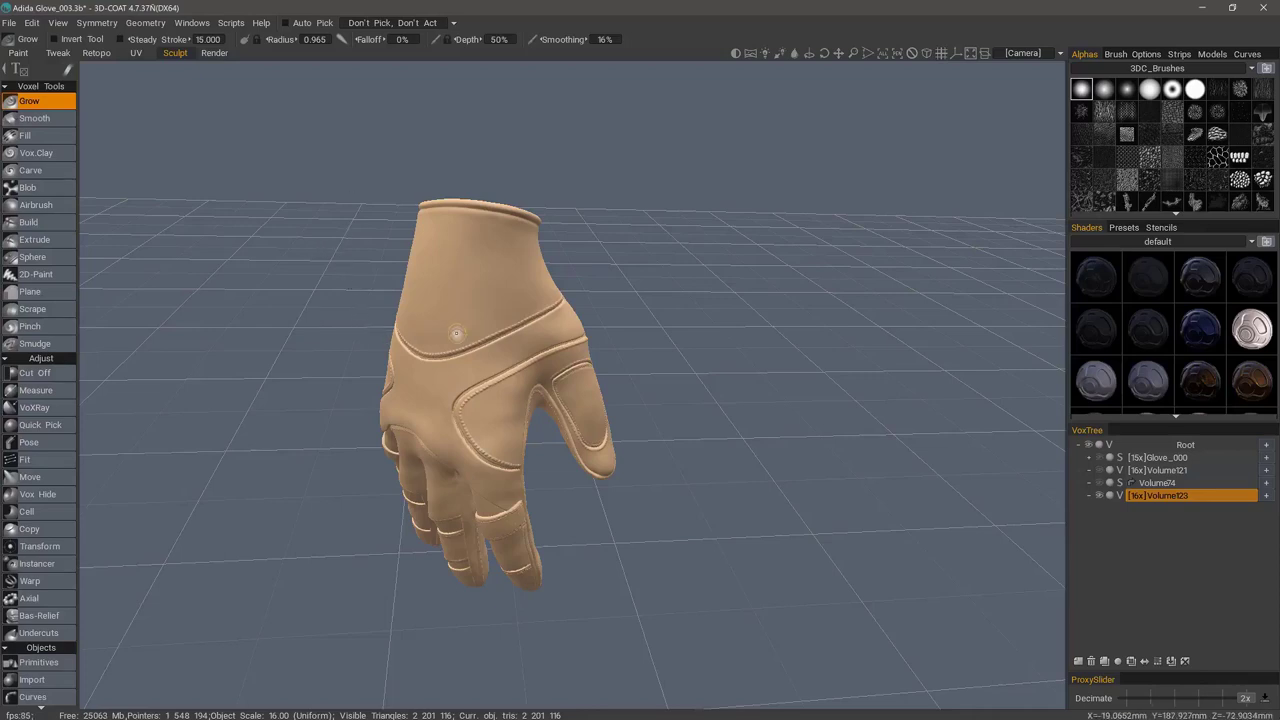
middle_click_drag(456, 332, 551, 357)
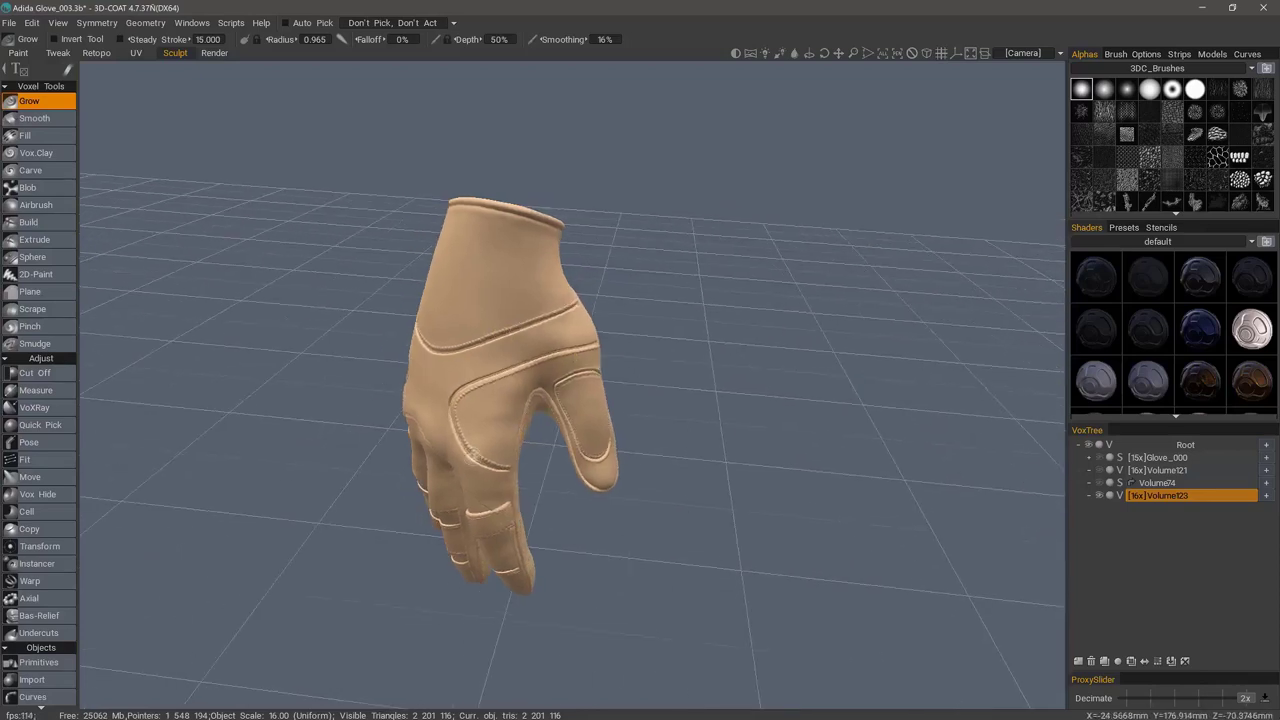
mouse_move(479, 256)
middle_mouse_down()
mouse_move(481, 371)
mouse_move(597, 297)
middle_mouse_up()
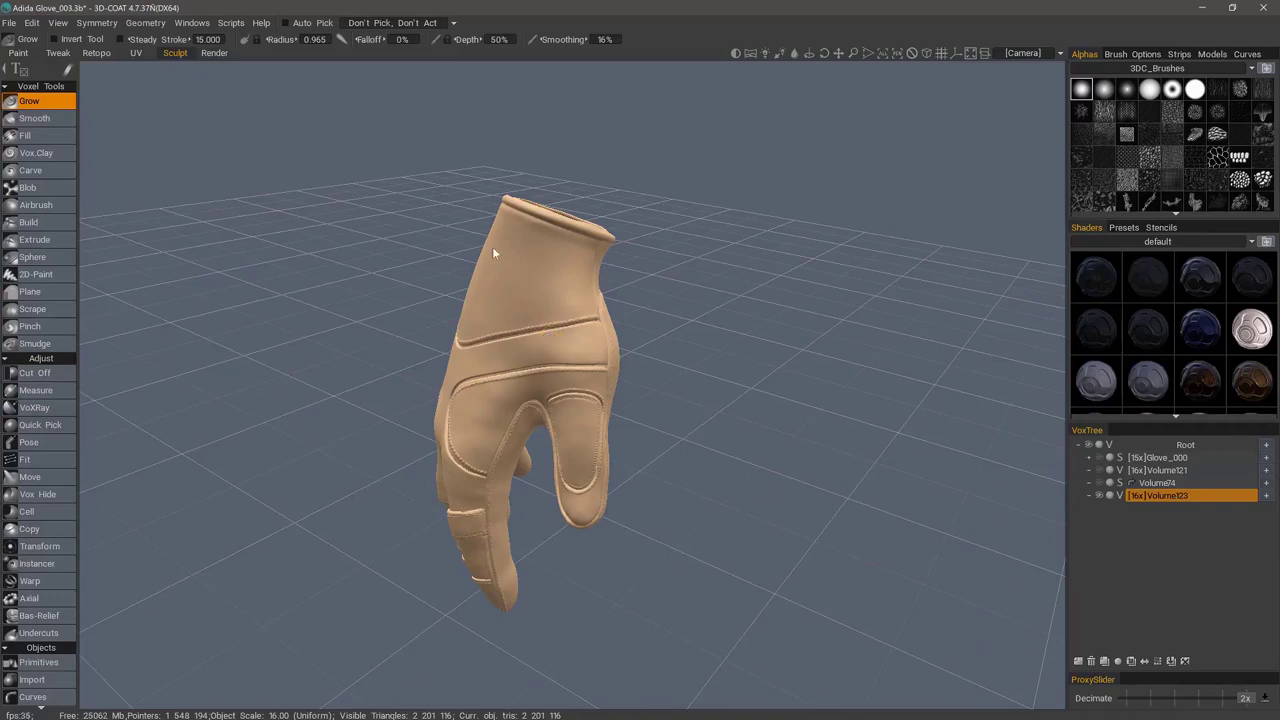
middle_click_drag(517, 303, 485, 336)
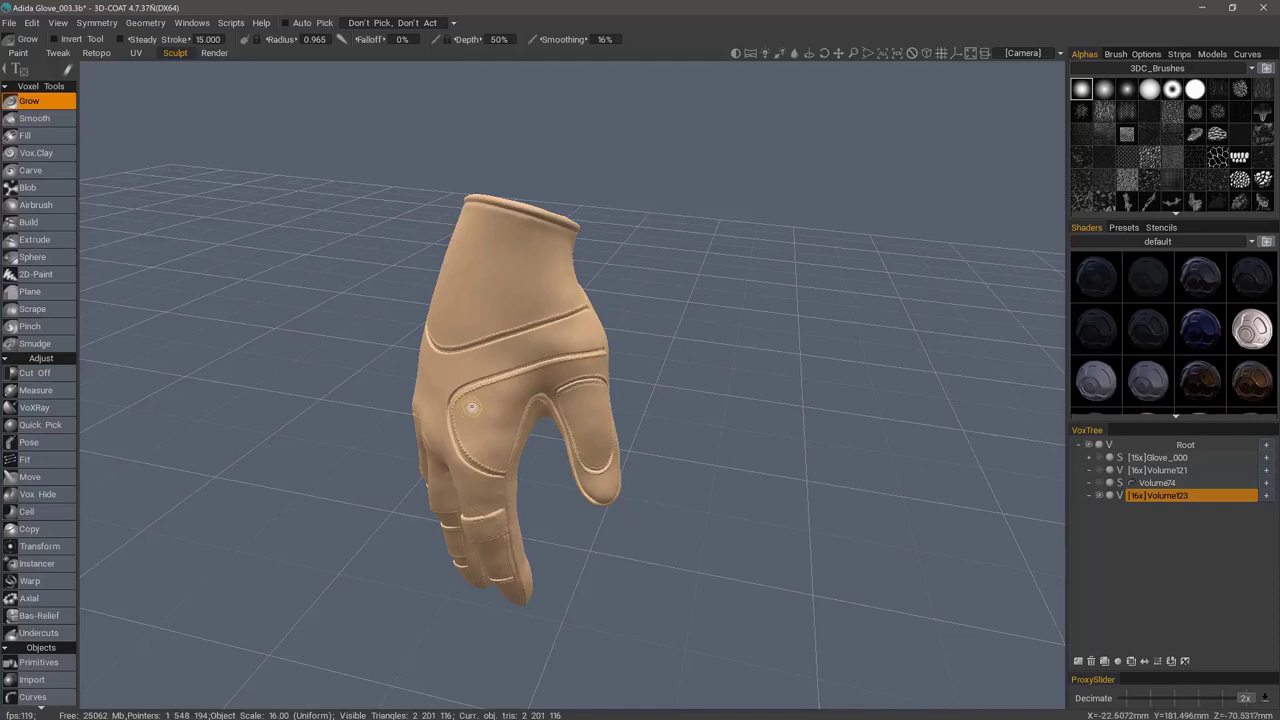
scroll(60, 460, "down", 5)
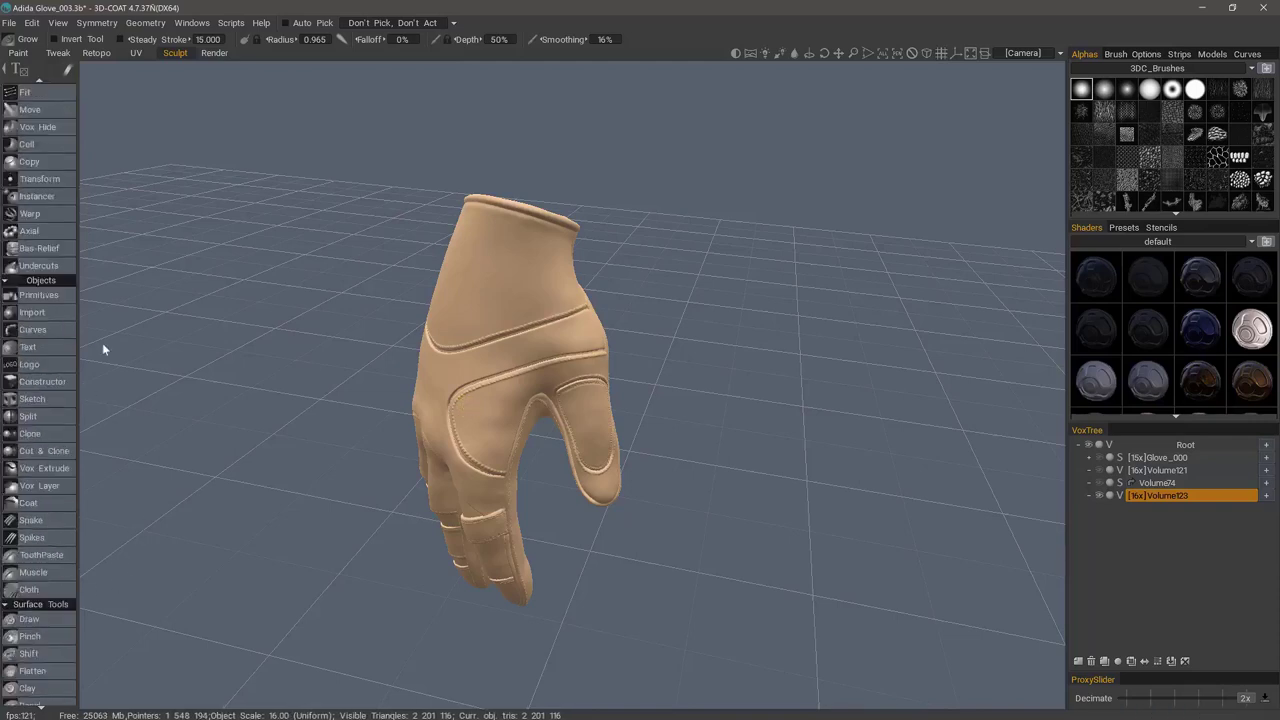
scroll(58, 624, "down", 2)
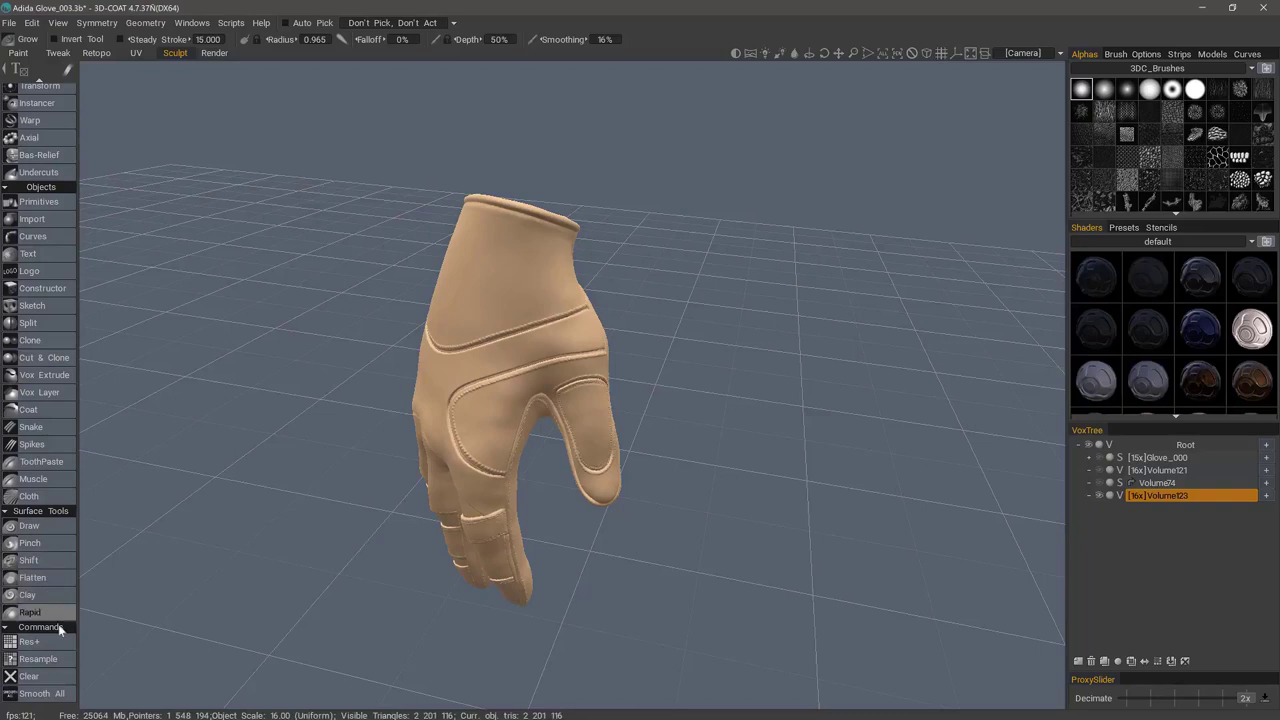
left_click(52, 695)
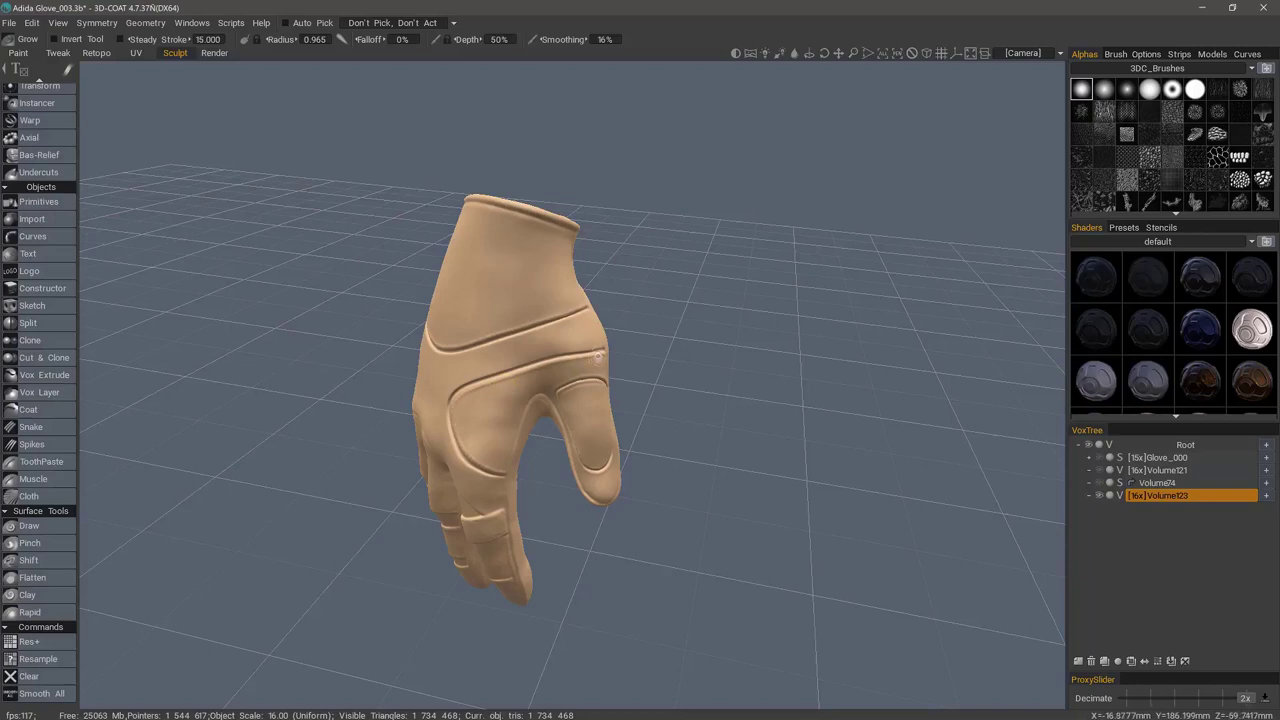
left_click(50, 695)
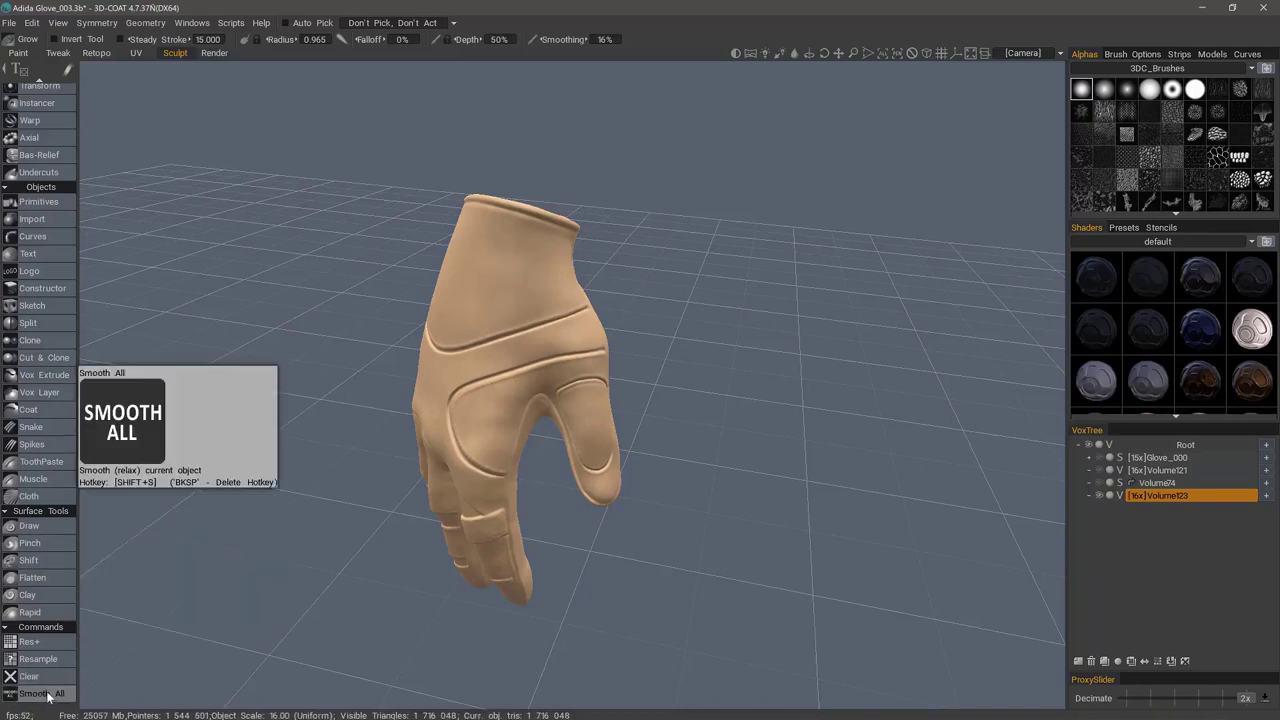
left_click(48, 696)
left_click(48, 696)
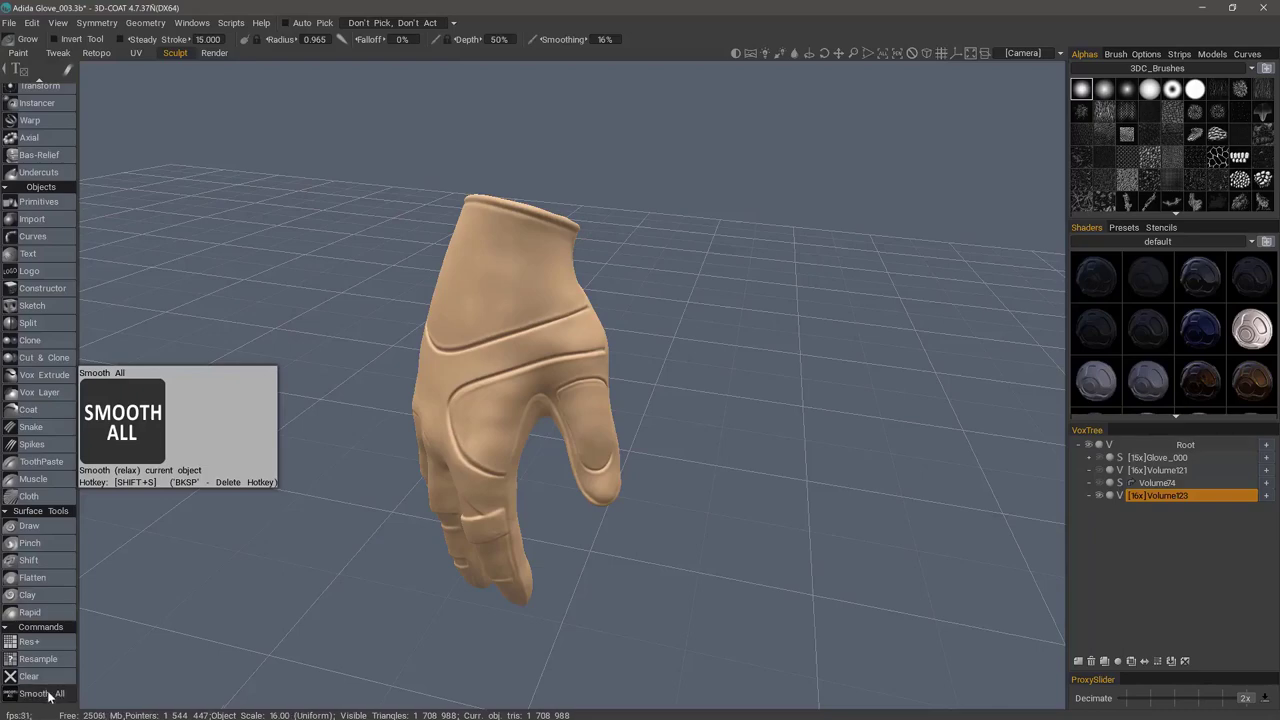
left_click(48, 696)
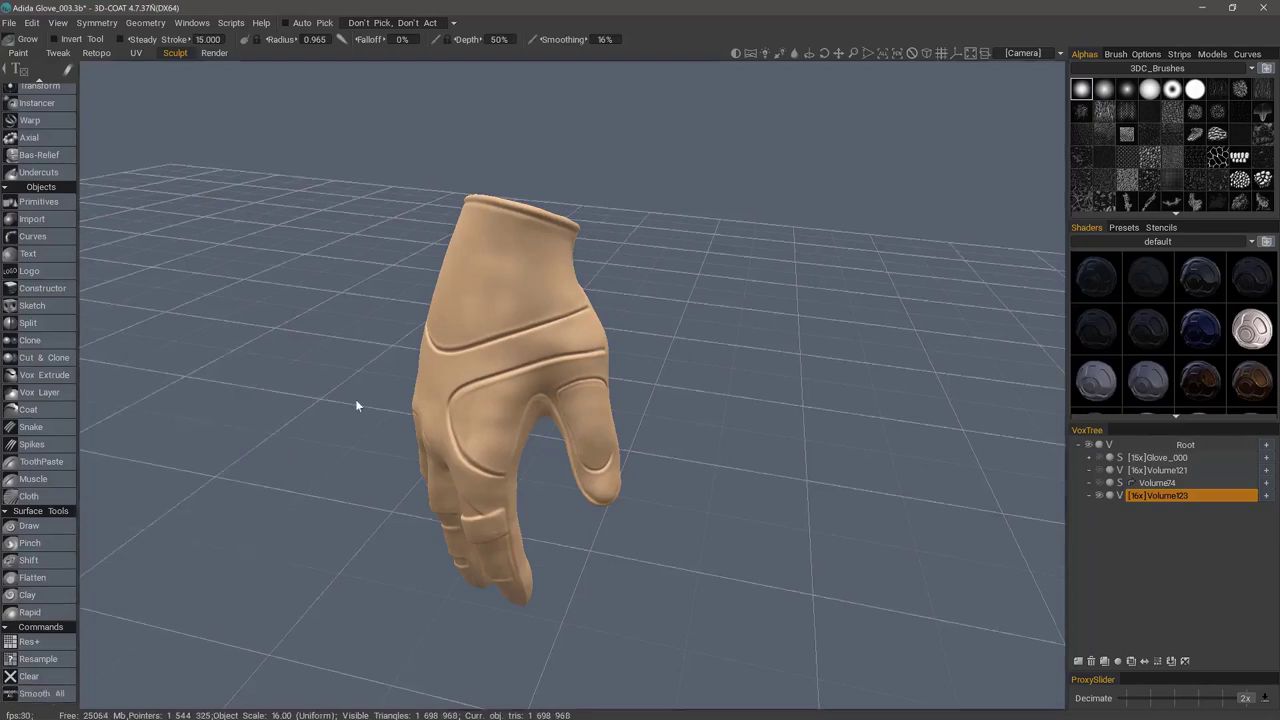
- Inspect the plugged cuff opening and check the glove's interior for leftover inner geometry with the wireframe displayed
left_click_drag(357, 403, 581, 205)
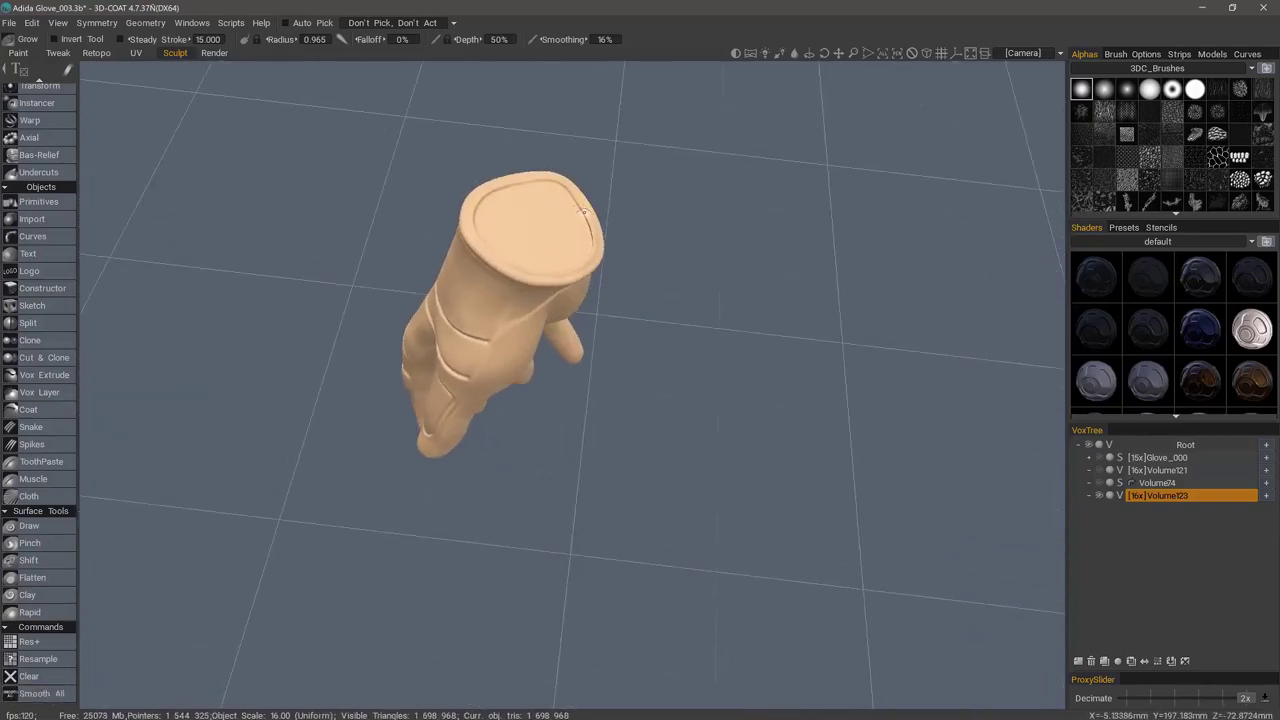
scroll(547, 281, "up", 2)
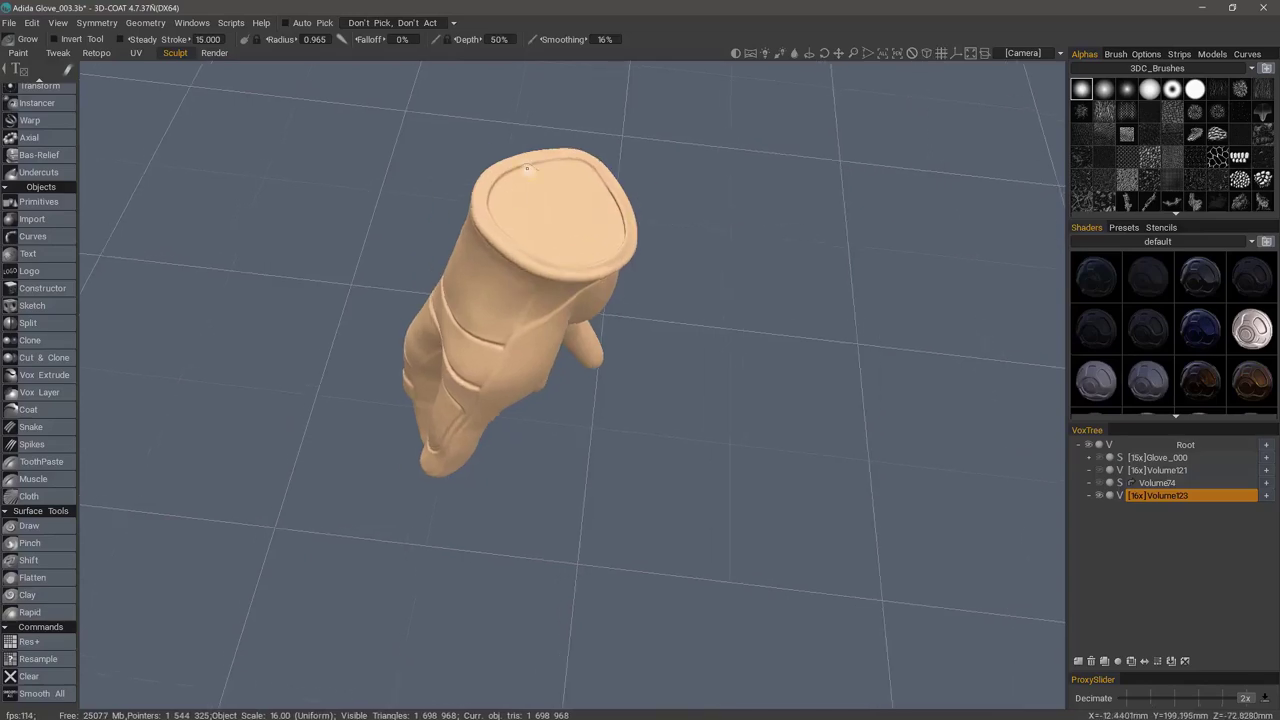
mouse_move(625, 188)
left_mouse_down()
mouse_move(489, 280)
mouse_move(545, 200)
left_mouse_up()
scroll(491, 277, "up", 5)
key("w")
scroll(487, 252, "up", 5)
left_click_drag(354, 266, 543, 134, "alt")
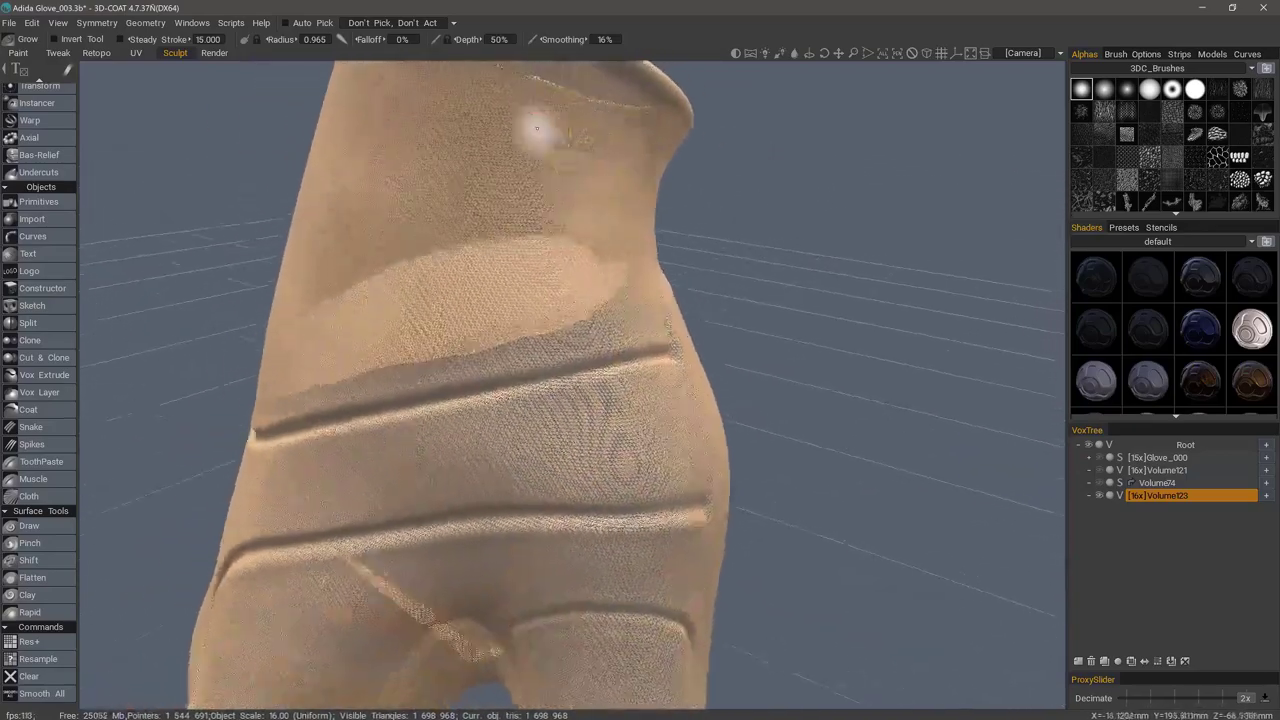
scroll(469, 214, "down", 4)
left_click_drag(469, 214, 426, 371, "alt")
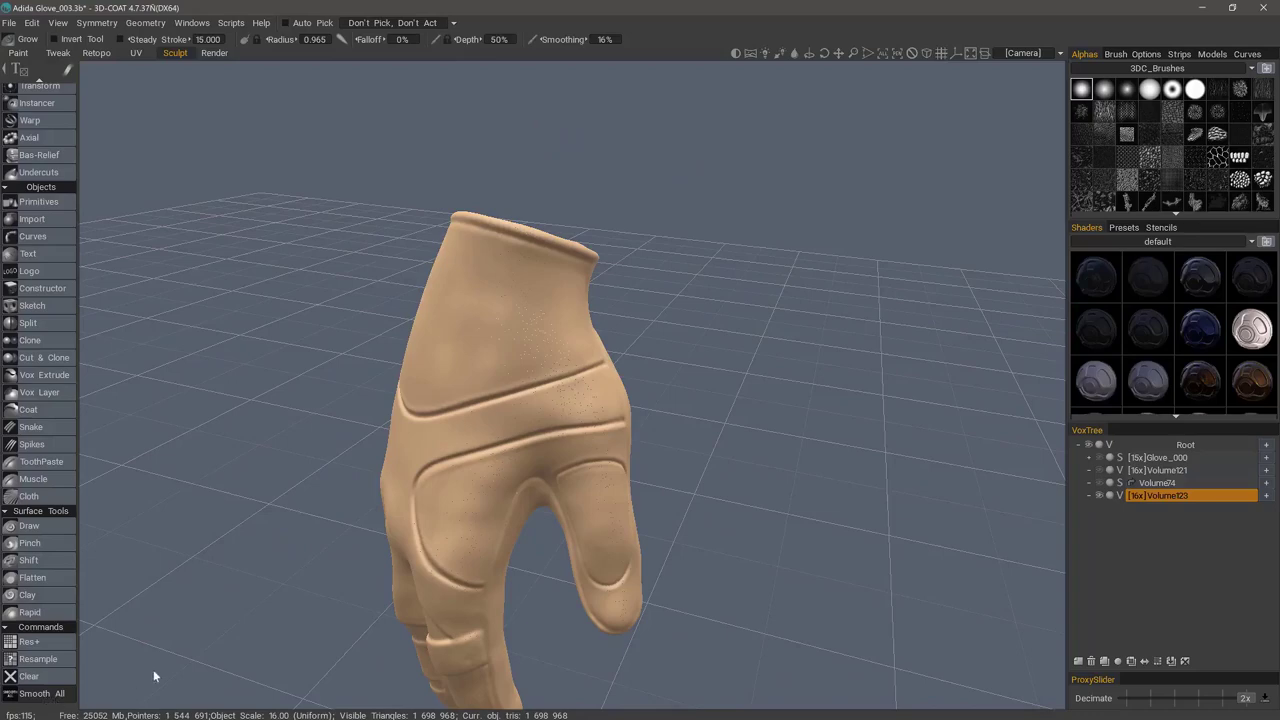
left_click_drag(346, 501, 316, 482, "alt")
scroll(316, 482, "up", 7)
middle_click_drag(331, 467, 376, 190, "alt")
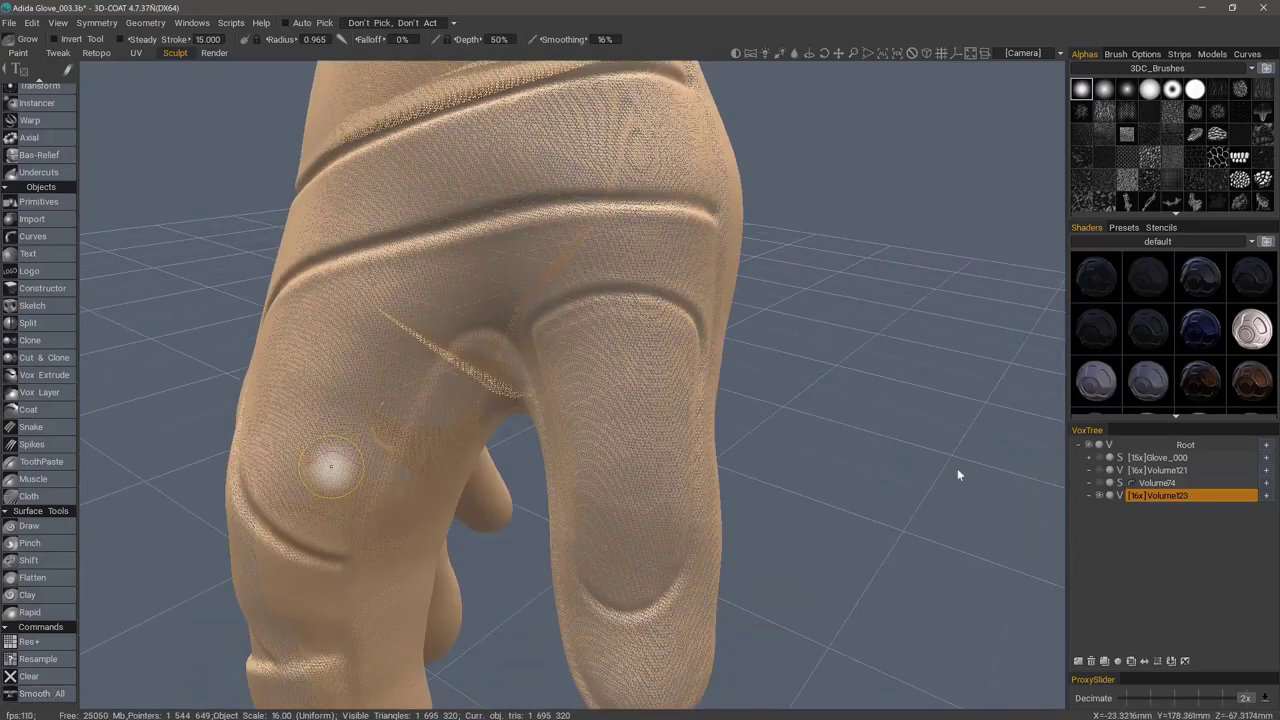
- Run Fill Voids on the Volume123 layer and check the inside of the glove around the cuff
right_click(1171, 495)
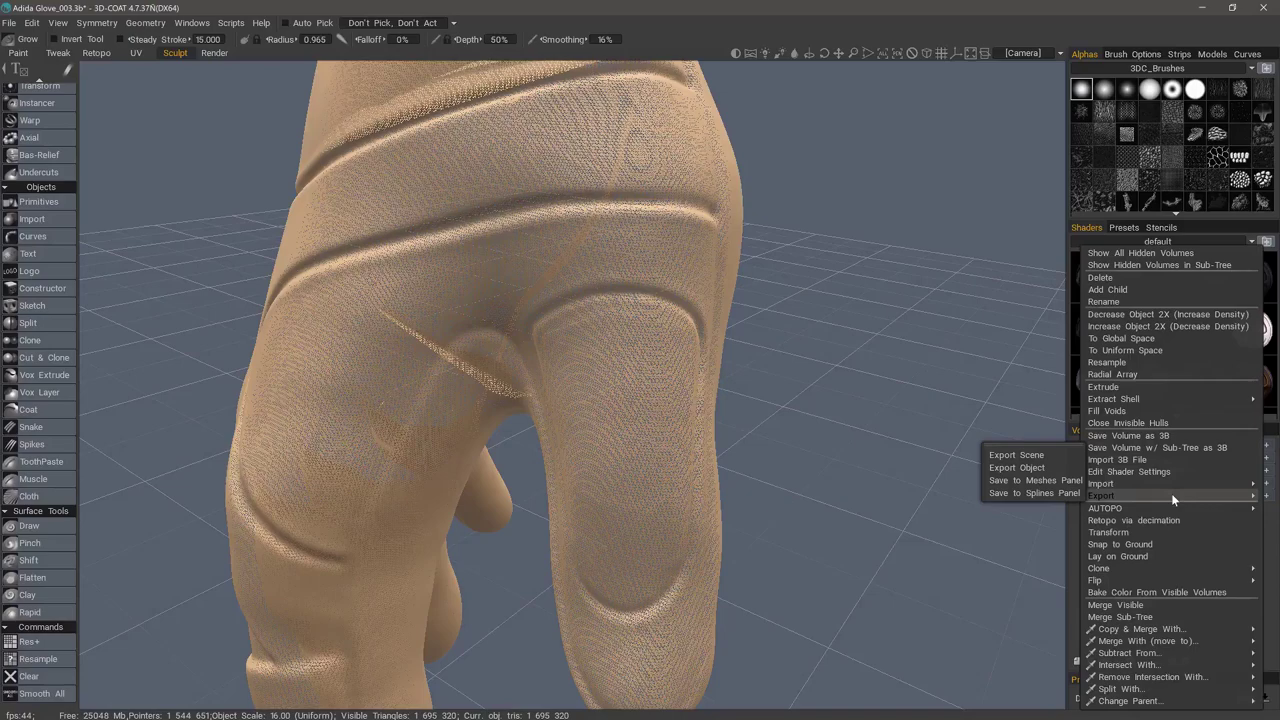
left_click(1120, 410)
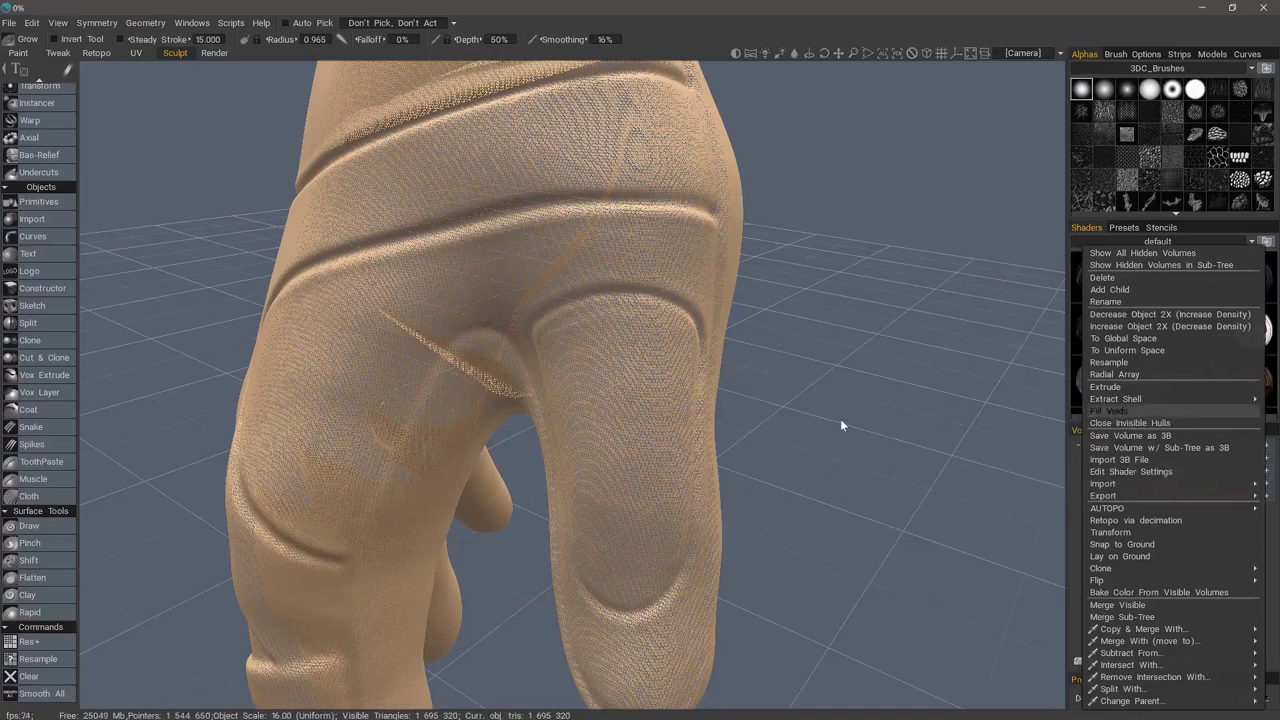
mouse_move(355, 218)
right_mouse_down()
mouse_move(263, 306)
mouse_move(623, 449)
mouse_move(597, 476)
mouse_move(586, 351)
mouse_move(549, 343)
mouse_move(523, 409)
mouse_move(561, 438)
right_mouse_up()
scroll(561, 438, "down", 3)
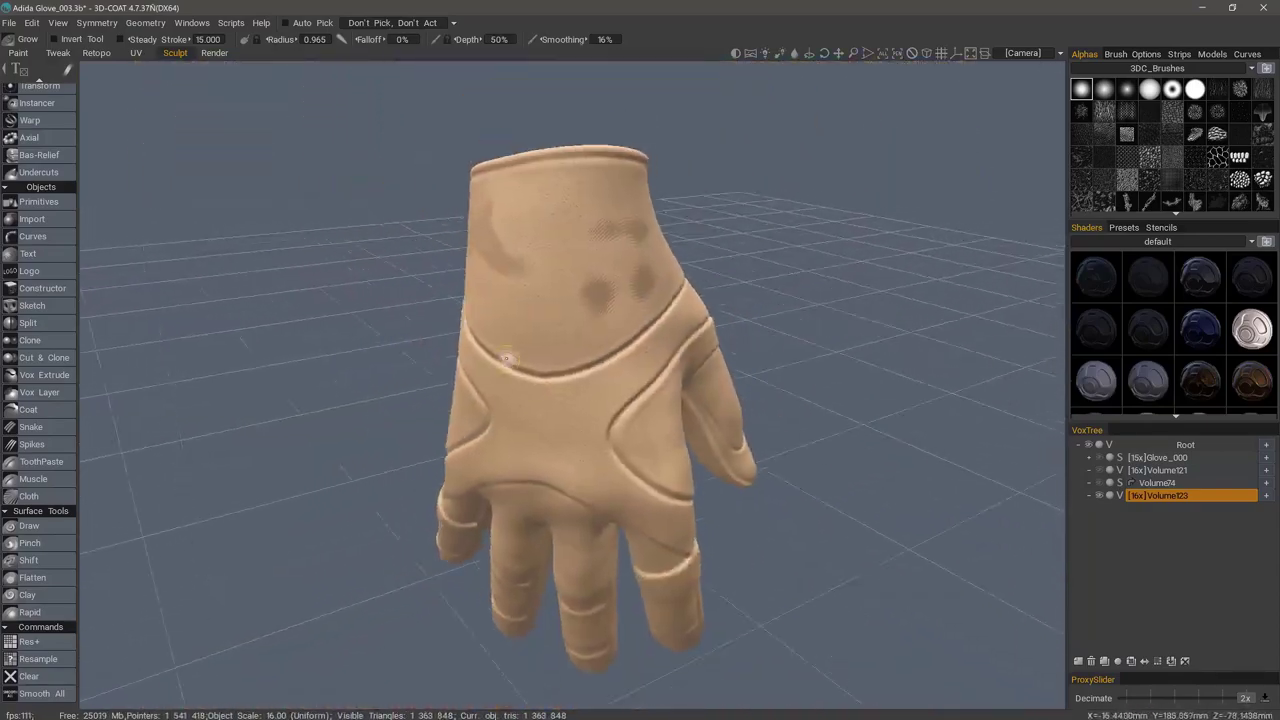
mouse_move(511, 354)
right_mouse_down()
mouse_move(500, 334)
mouse_move(520, 345)
right_mouse_up()
mouse_move(911, 403)
right_mouse_down()
mouse_move(417, 283)
mouse_move(377, 309)
mouse_move(399, 280)
mouse_move(396, 311)
right_mouse_up()
scroll(405, 300, "up", 3)
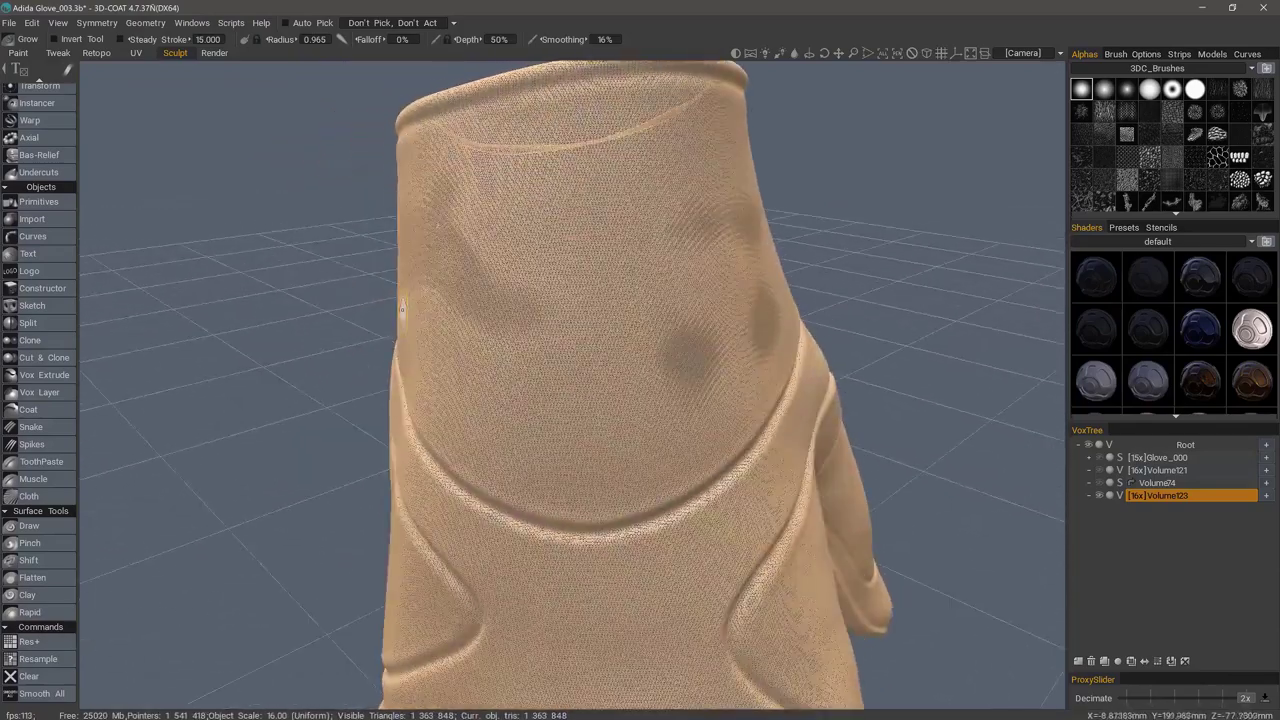
scroll(434, 288, "down", 2)
- Convert Volume123 from voxel to surface mode and set the smoothing method to Anti Burn
left_click(1120, 497)
right_click_drag(610, 348, 440, 296)
left_click(421, 23)
left_click(403, 154)
left_click_drag(468, 290, 543, 308, "alt")
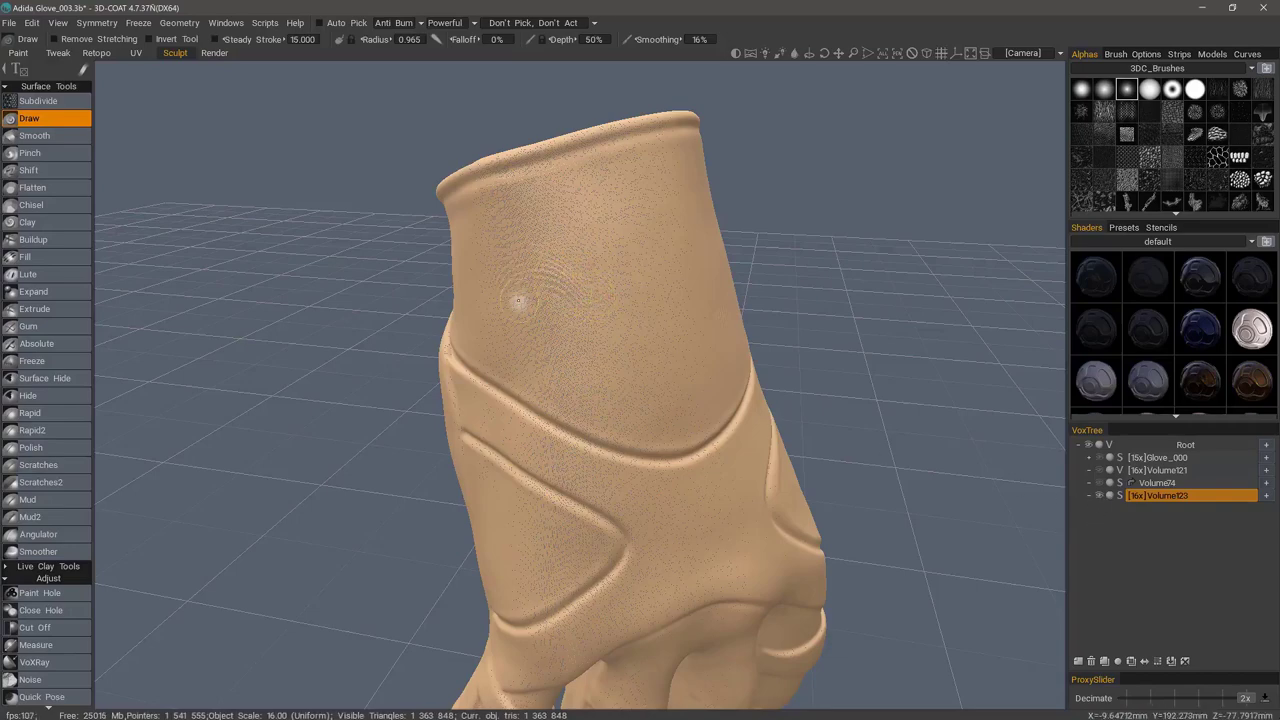
- With the wireframe hidden, set Smoothing to 96% and smooth out the curved ripples on the glove's wrist below the cuff
key("w")
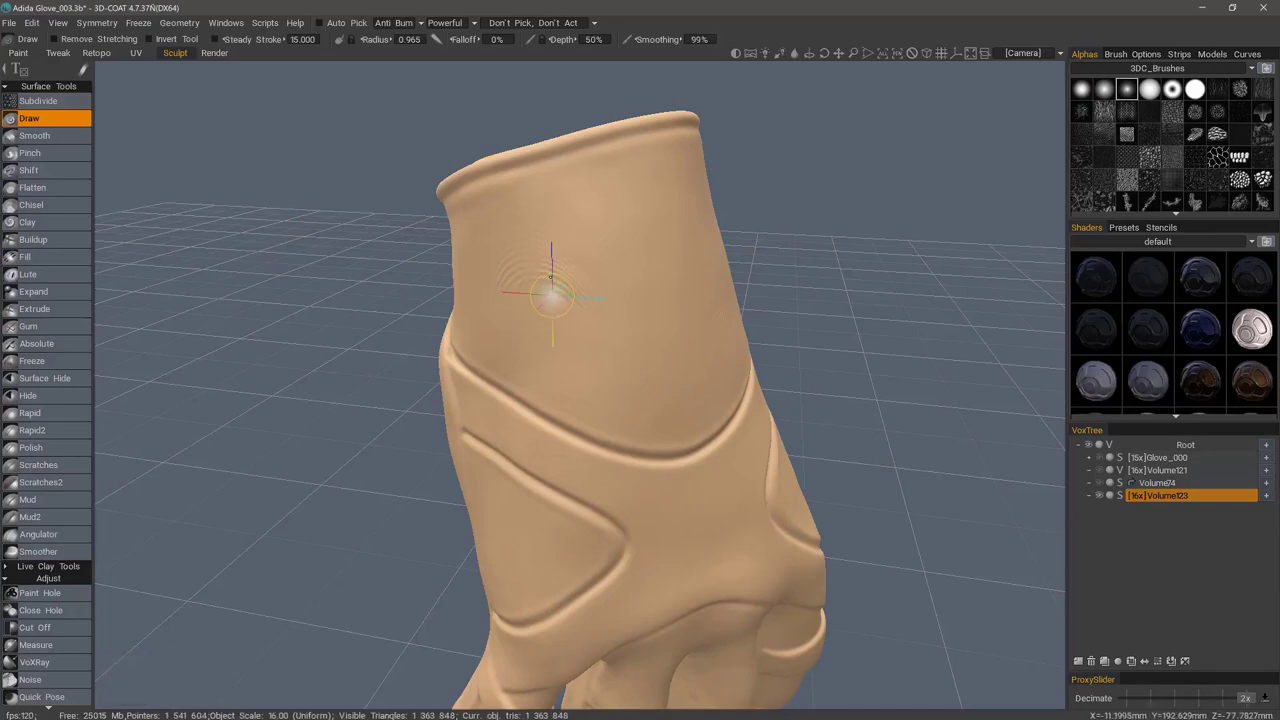
right_click_drag(552, 280, 552, 278, "shift")
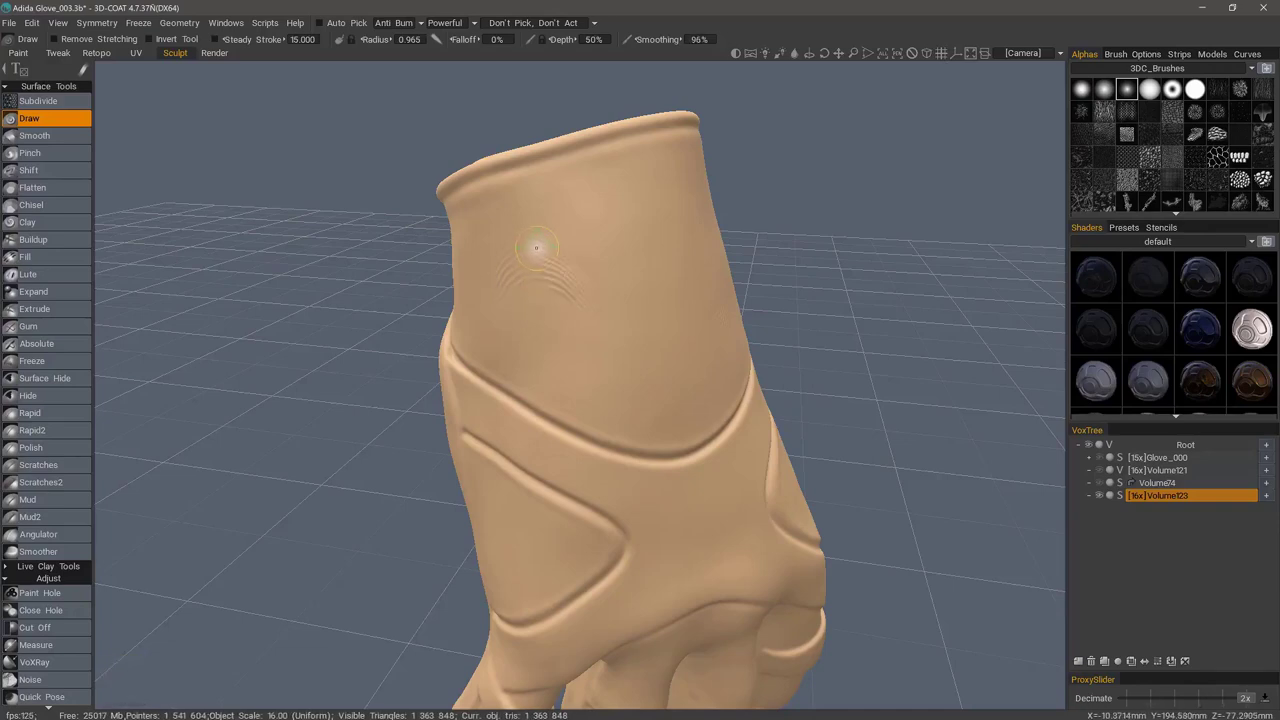
left_click_drag(537, 249, 578, 305, "shift")
mouse_move(532, 217)
left_mouse_down("shift")
mouse_move(565, 275)
mouse_move(491, 243)
mouse_move(498, 276)
left_mouse_up("shift")
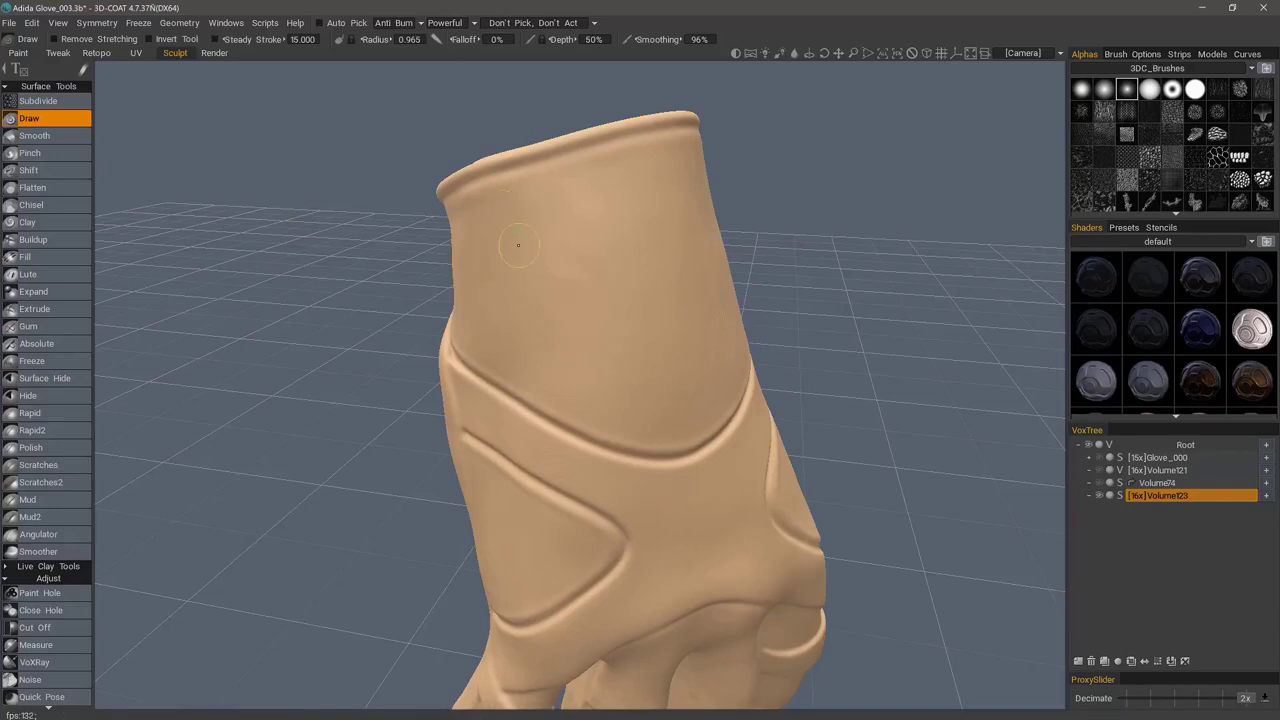
- Smooth the remaining uneven patches around the wrist and continue over the back of the hand and fingers
middle_click_drag(553, 379, 549, 299)
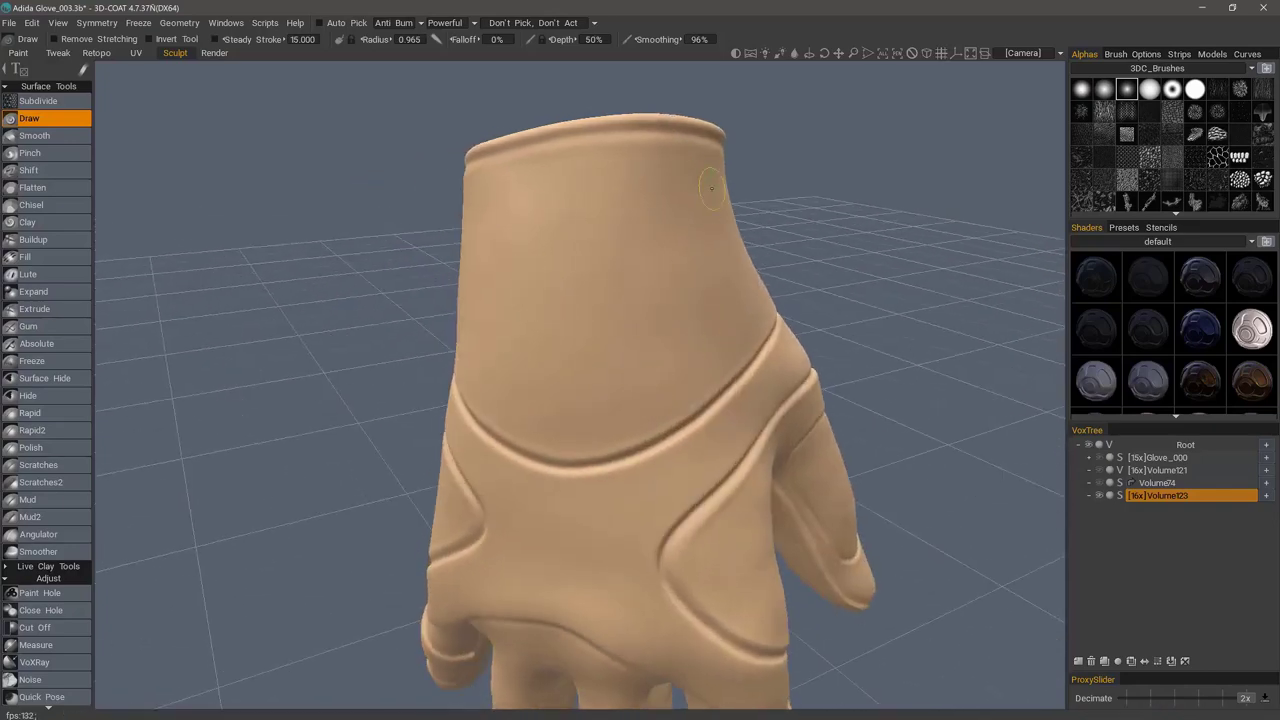
mouse_move(595, 212)
middle_mouse_down()
mouse_move(537, 240)
mouse_move(486, 206)
middle_mouse_up()
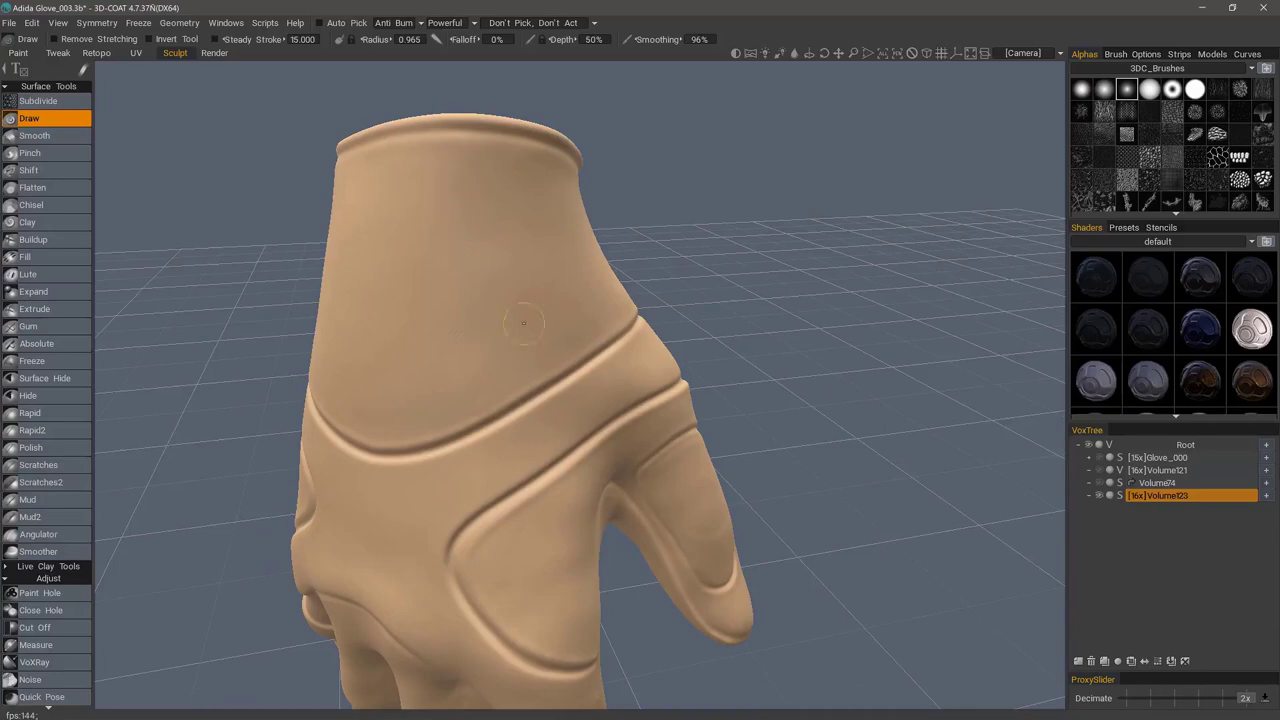
mouse_move(416, 382)
middle_mouse_down()
mouse_move(592, 480)
mouse_move(575, 500)
mouse_move(500, 336)
mouse_move(435, 427)
mouse_move(527, 455)
middle_mouse_up()
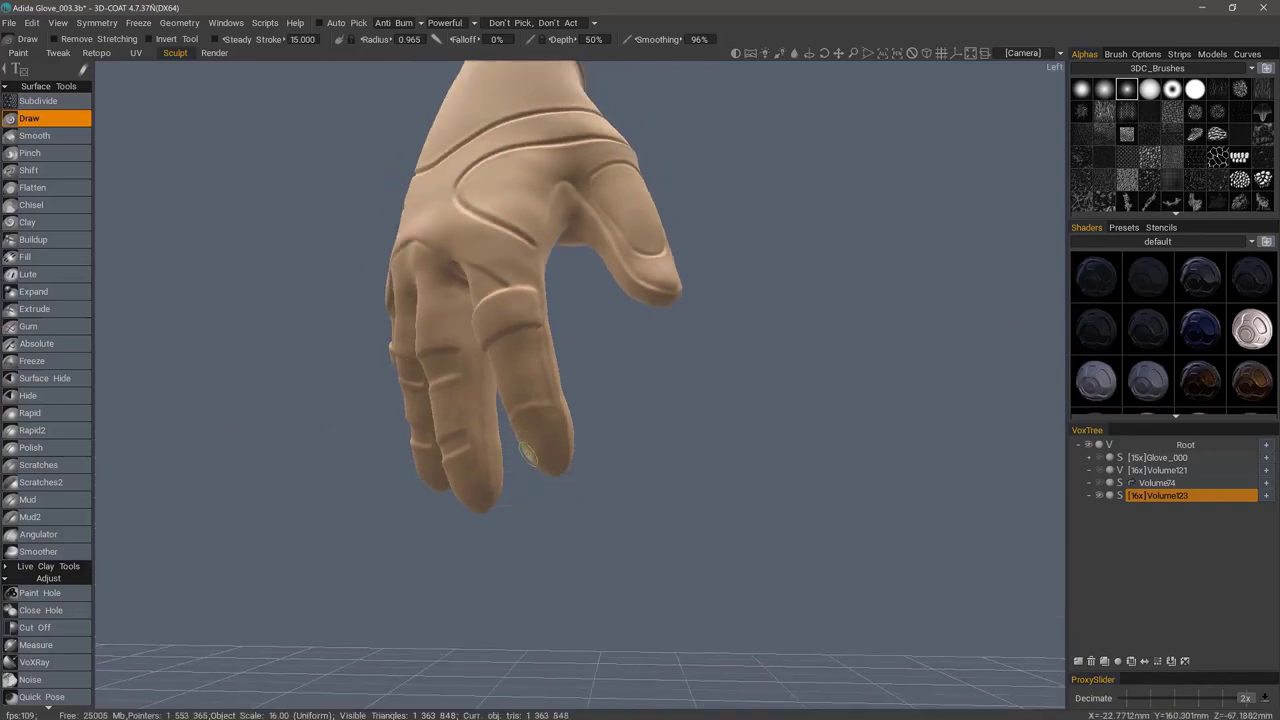
middle_click_drag(446, 416, 410, 428)
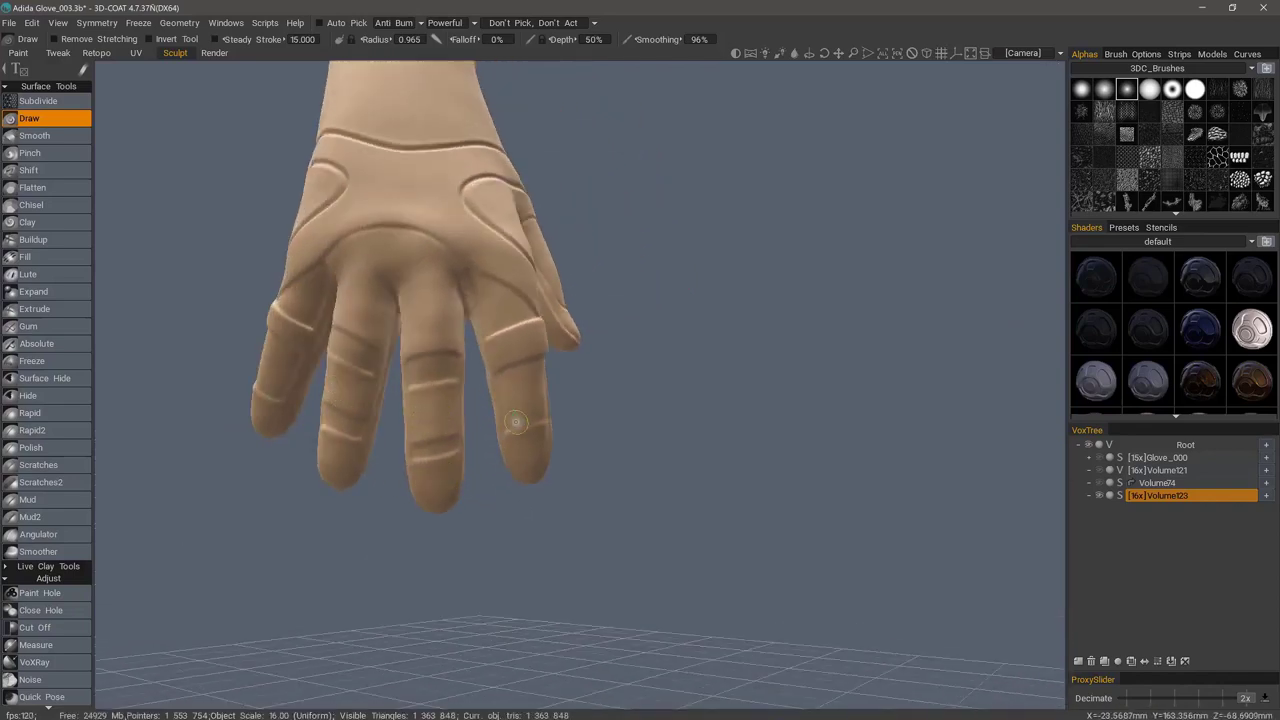
middle_click_drag(487, 356, 530, 330)
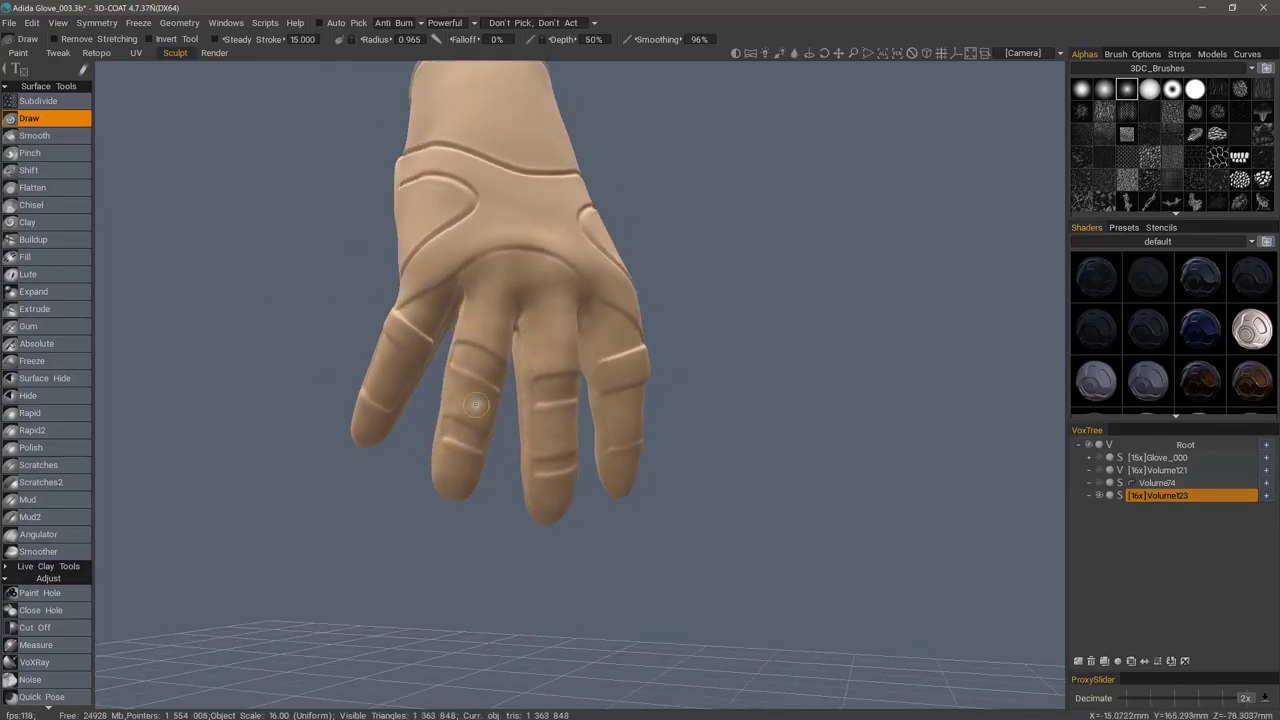
mouse_move(449, 459)
middle_mouse_down()
mouse_move(357, 329)
mouse_move(452, 341)
middle_mouse_up()
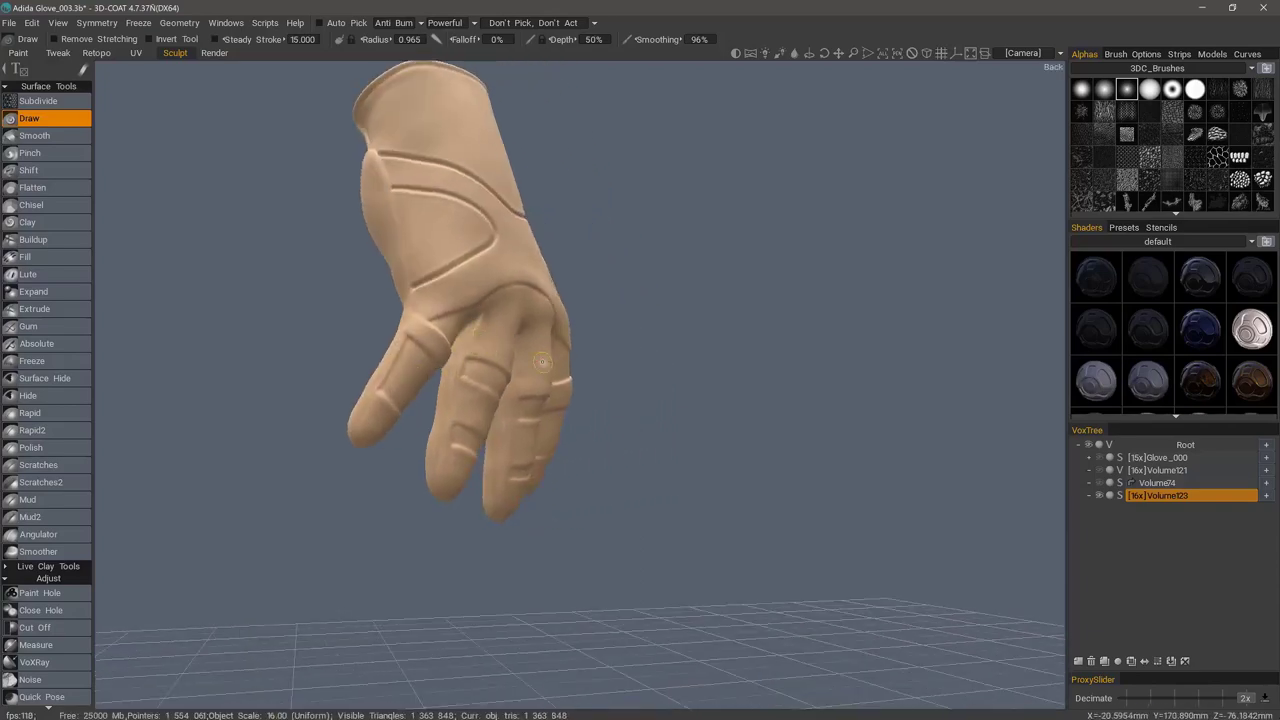
- Use the Fill tool with a radius of 0.668 to soften the groove around the plug on the glove's cuff end
middle_click_drag(541, 361, 101, 174)
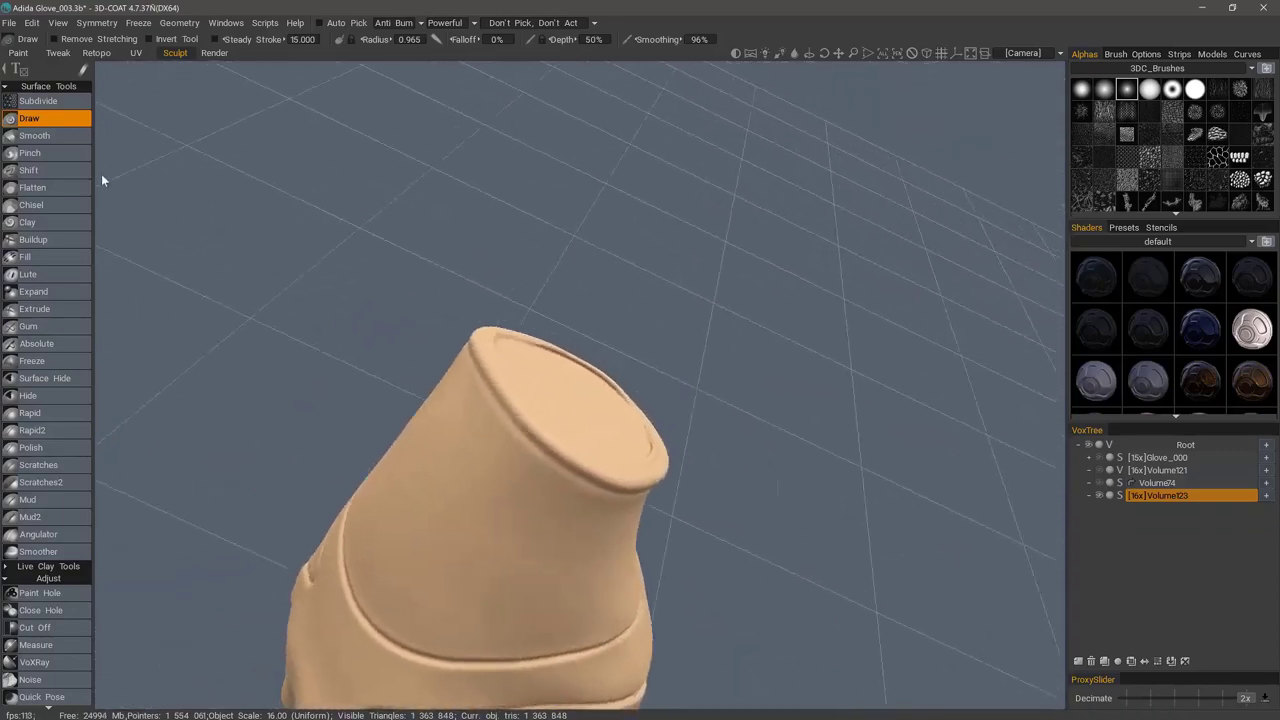
left_click(40, 256)
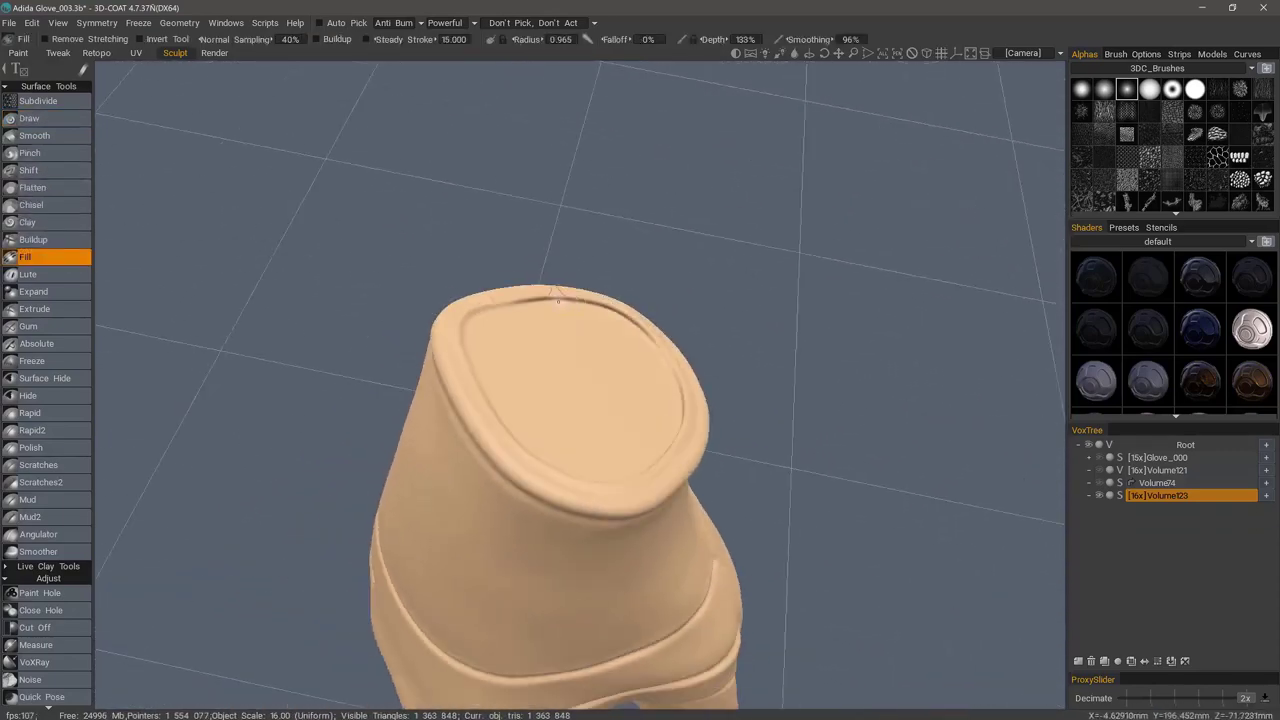
right_click_drag(558, 301, 603, 207, "alt")
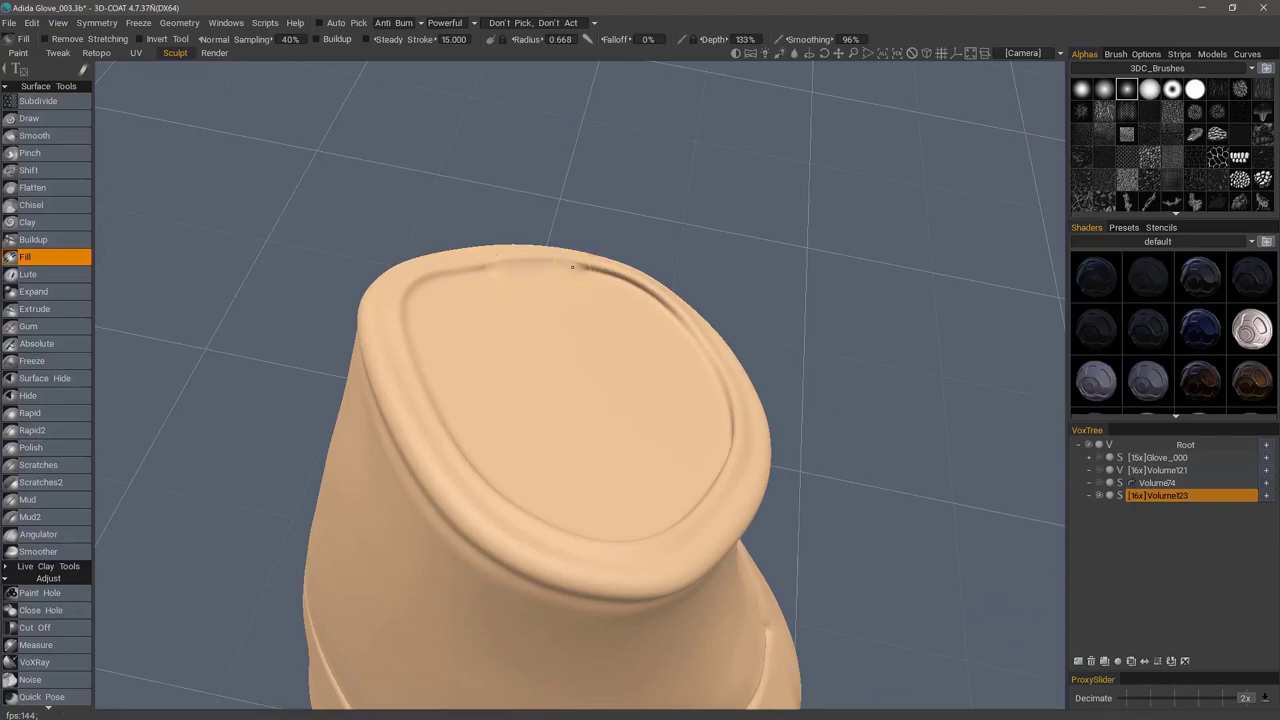
left_click_drag(461, 278, 606, 282, "alt")
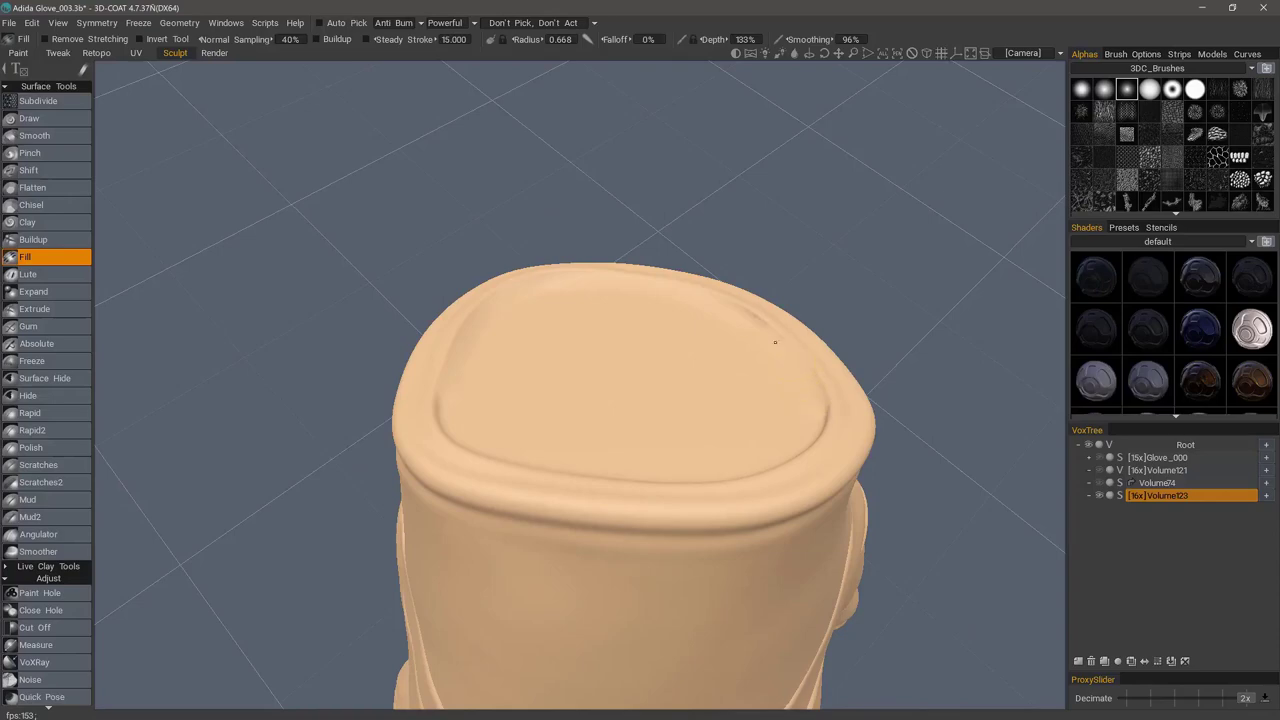
mouse_move(774, 342)
middle_mouse_down()
mouse_move(703, 331)
mouse_move(760, 251)
mouse_move(600, 251)
mouse_move(512, 332)
middle_mouse_up()
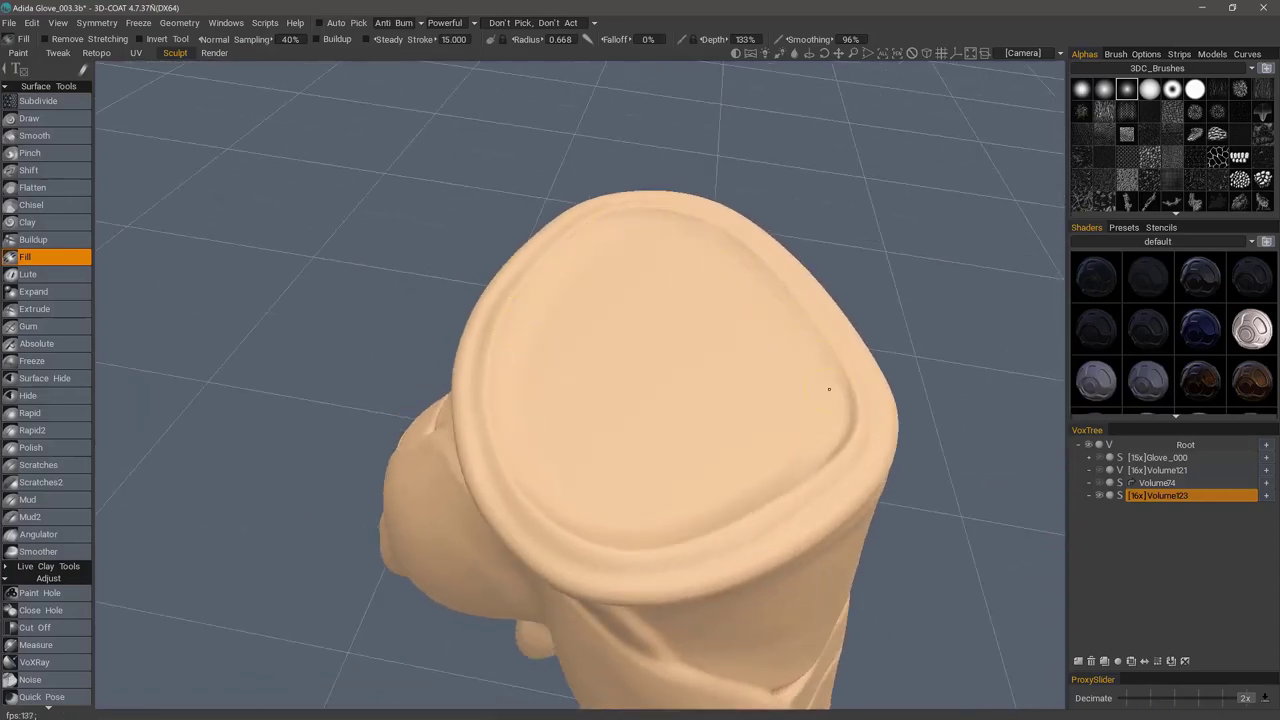
mouse_move(829, 389)
middle_mouse_down()
mouse_move(729, 366)
mouse_move(753, 341)
middle_mouse_up()
middle_click_drag(826, 395, 505, 192)
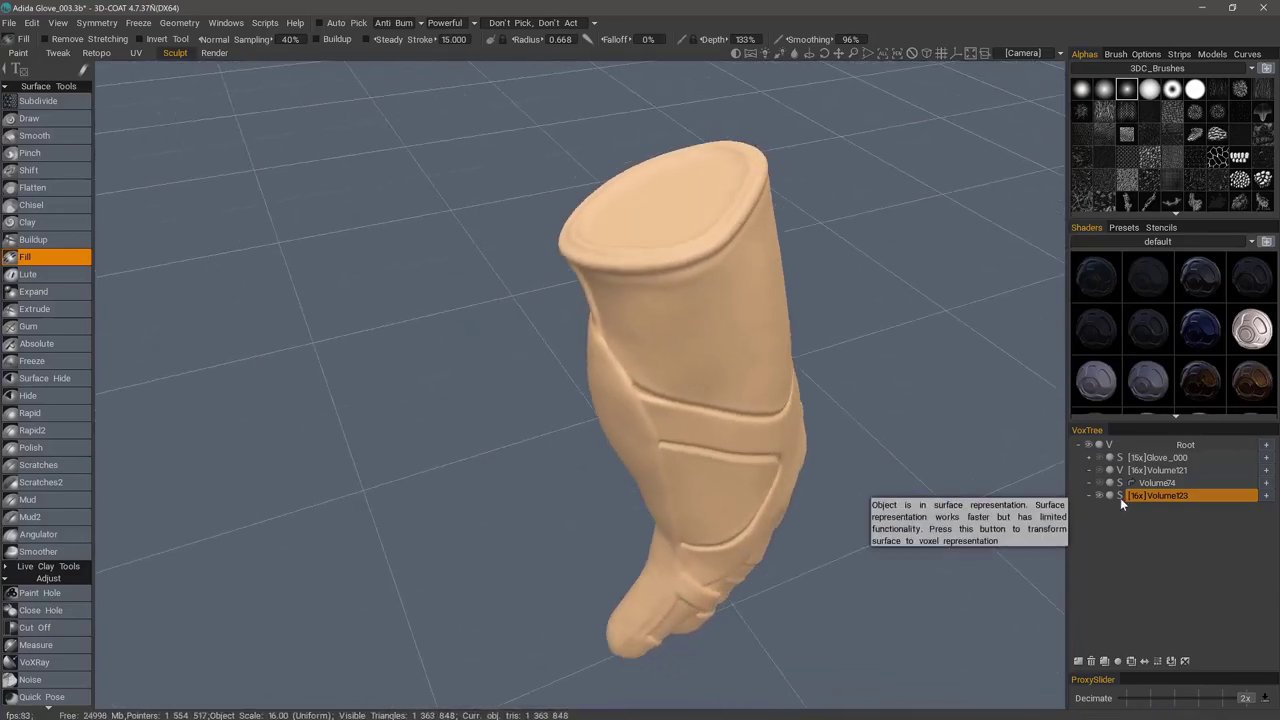
- Convert Volume123 from surface to voxel mode with a required poly count of 2000000
left_click(1120, 497)
left_click(691, 381)
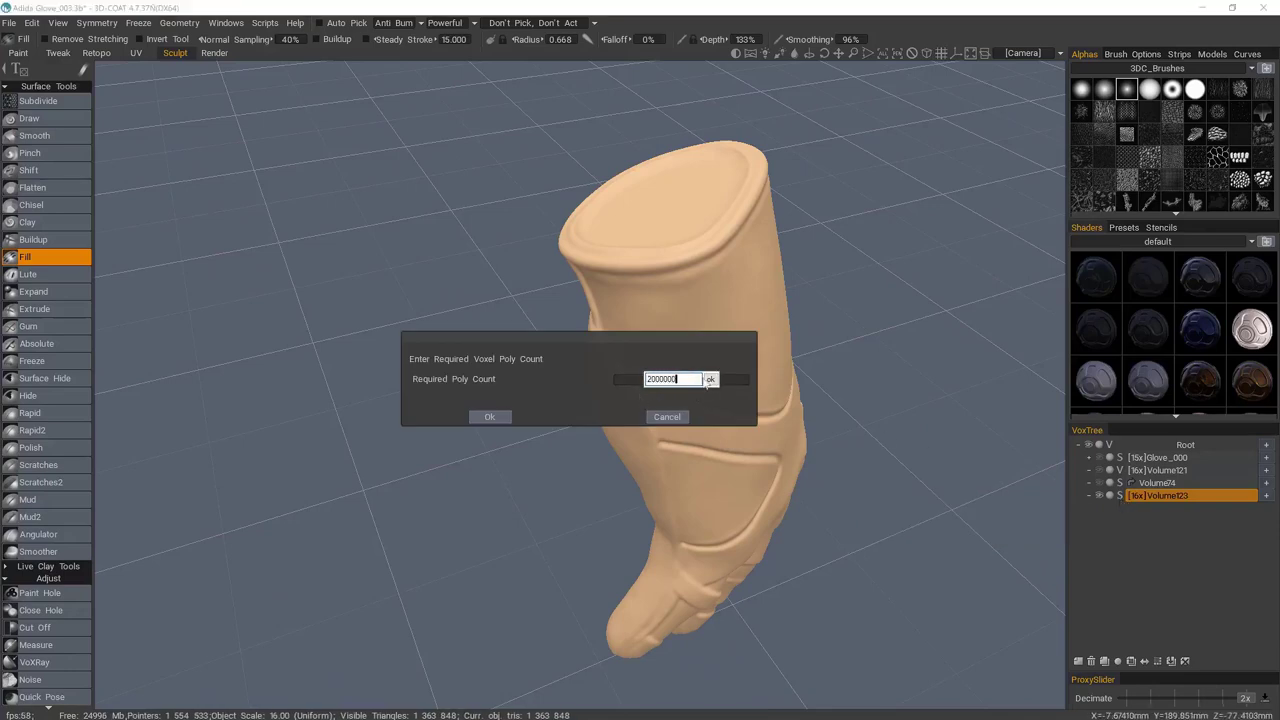
type("2000000")
left_click(710, 380)
left_click(490, 416)
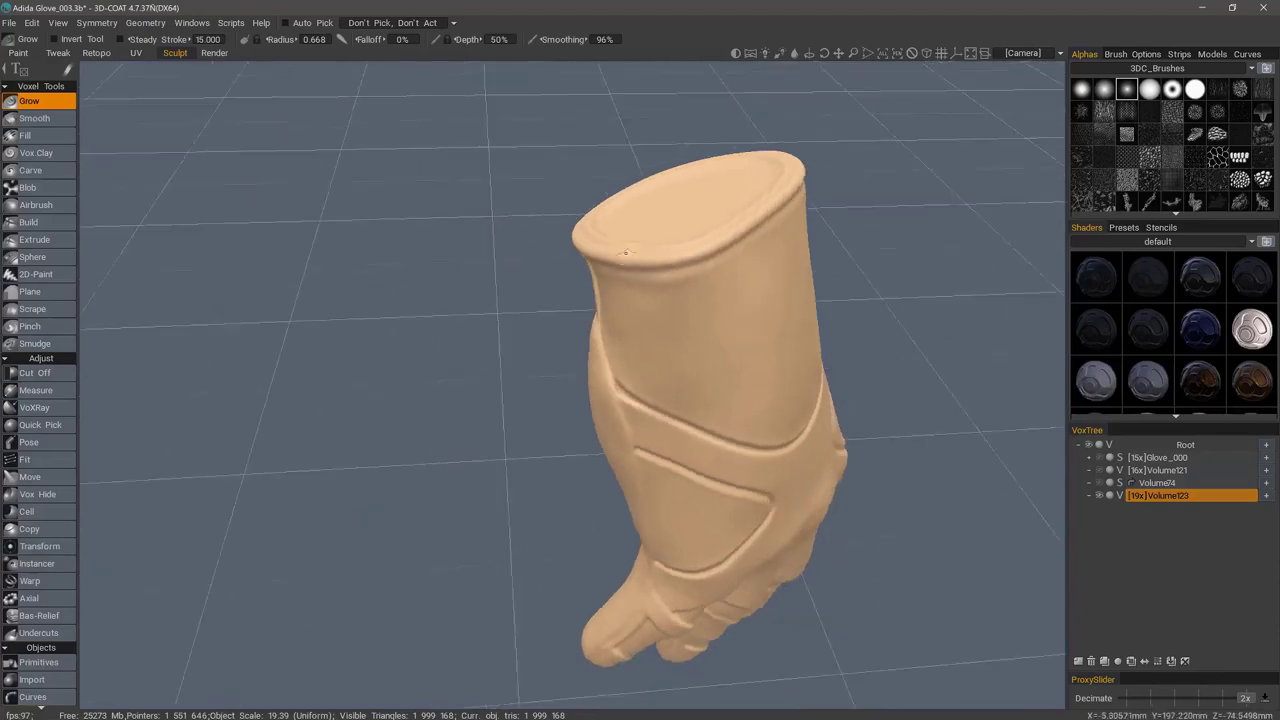
- Apply Smooth All to the voxelized Volume123 glove
left_click_drag(626, 252, 591, 351, "alt")
middle_click_drag(591, 351, 660, 130, "alt")
scroll(70, 593, "down", 5)
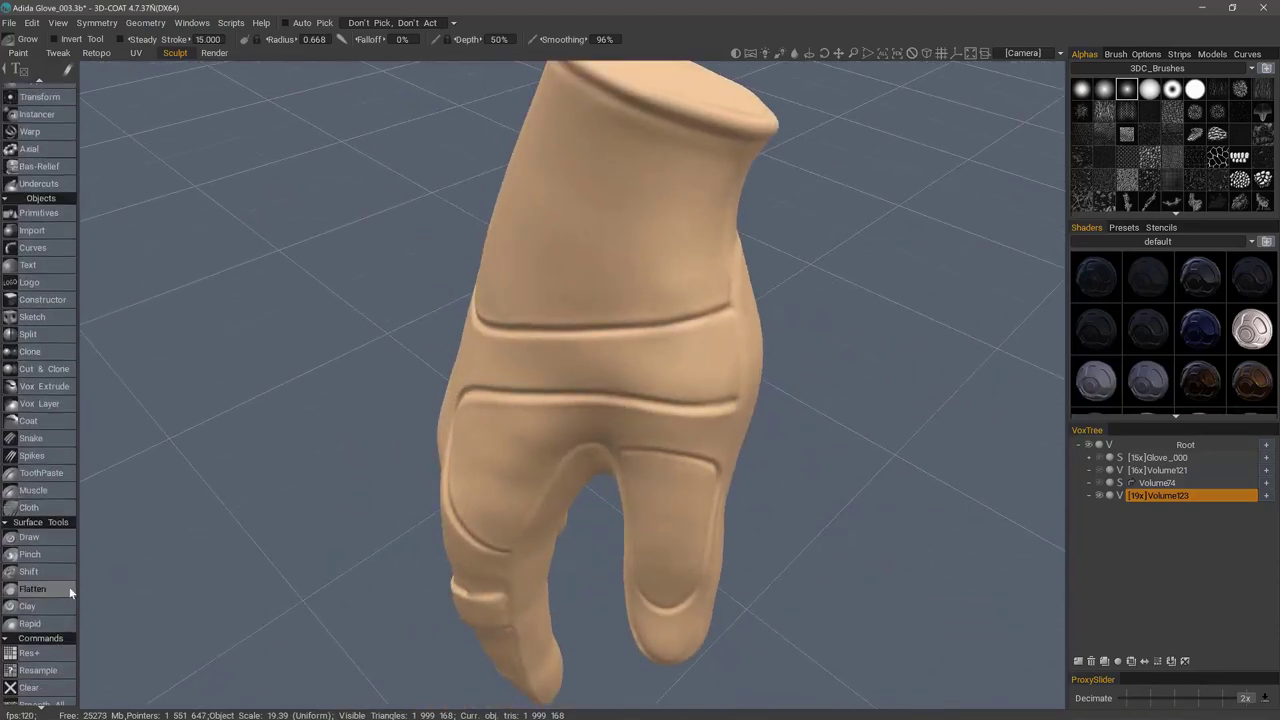
scroll(70, 590, "down", 1)
left_click(46, 695)
- Show the expanded Glove_000 group in place of Volume123 to examine its detailed parts, and hide and collapse the group again
left_click_drag(306, 292, 372, 396)
left_click(1097, 457)
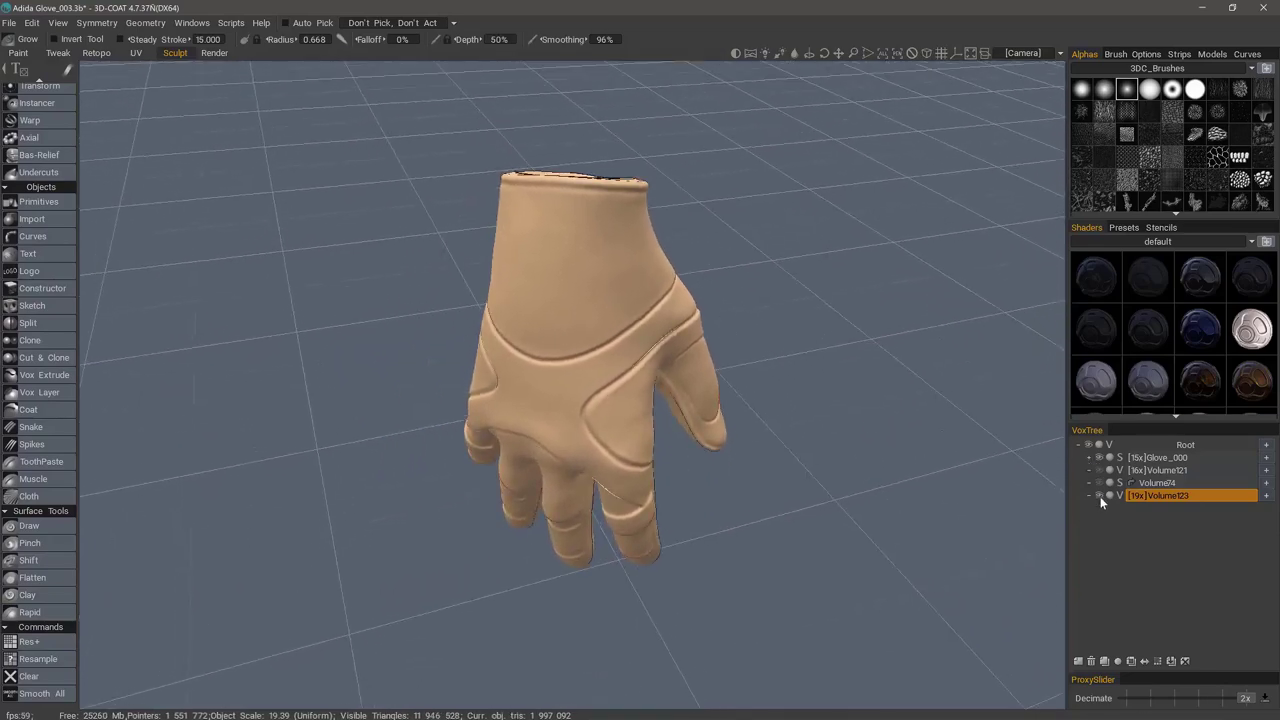
left_click(1099, 495)
left_click(1089, 457)
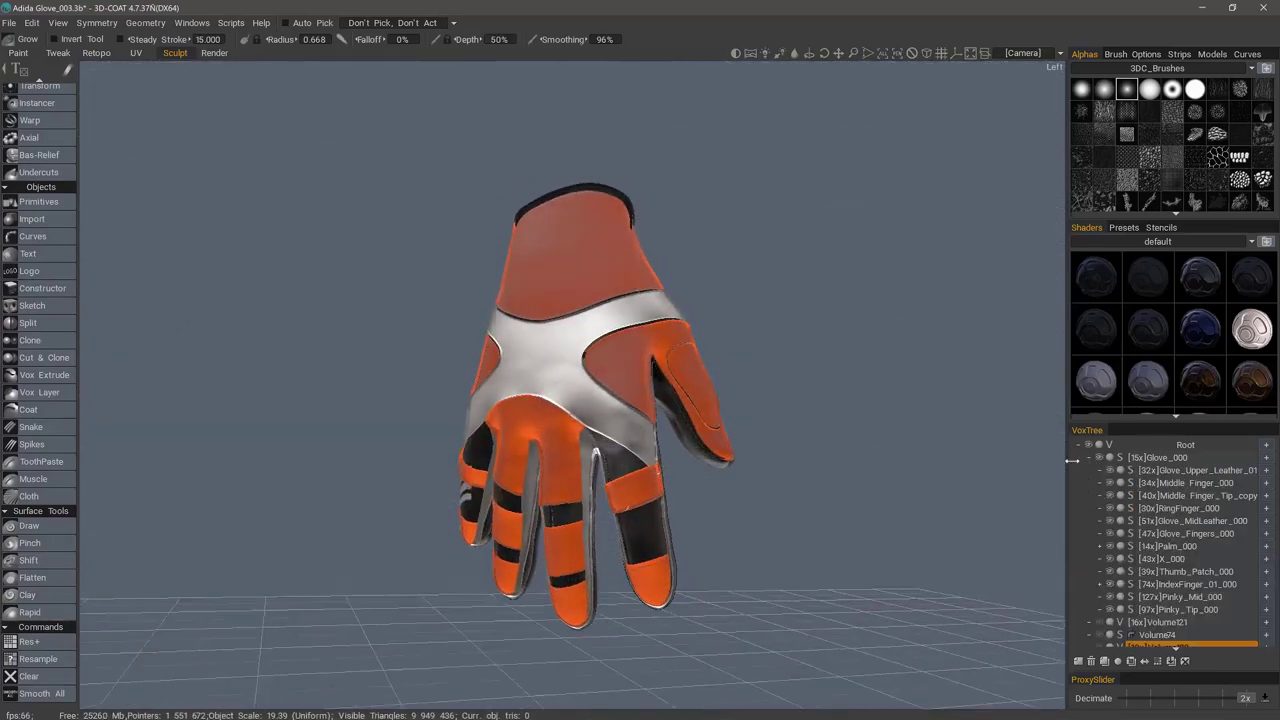
left_click_drag(400, 400, 440, 370)
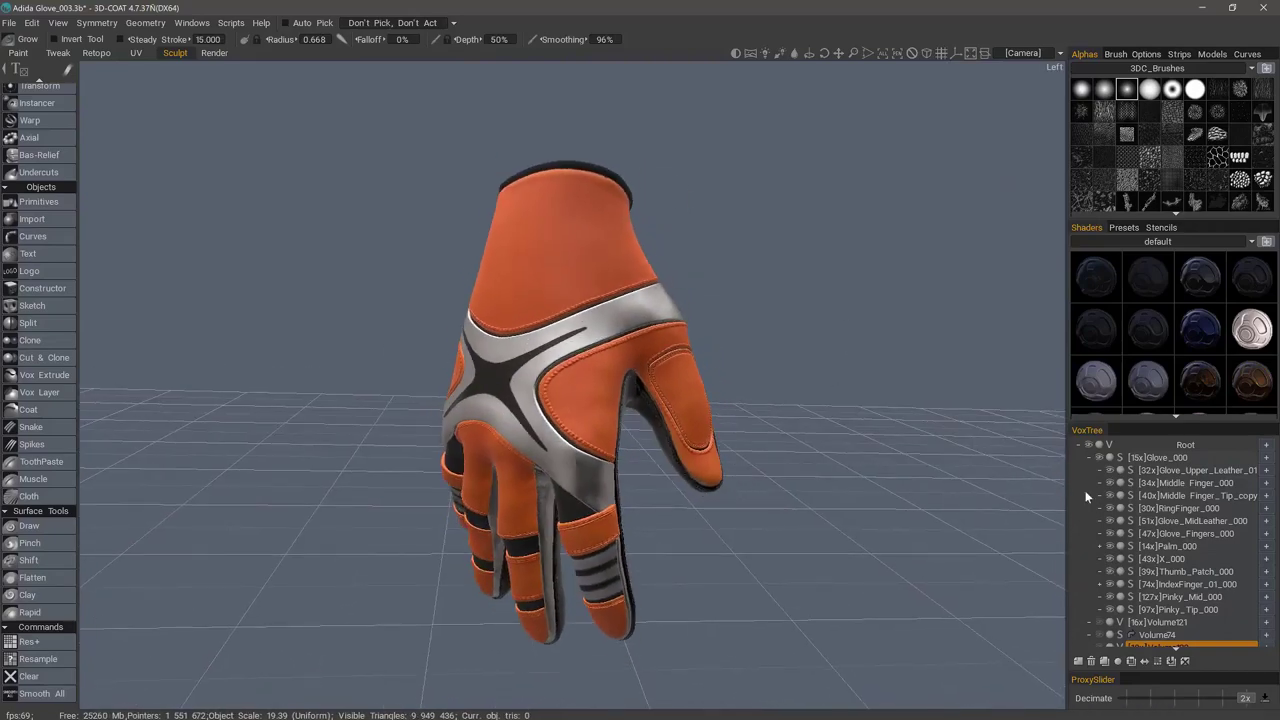
left_click(1097, 457)
left_click(1089, 457)
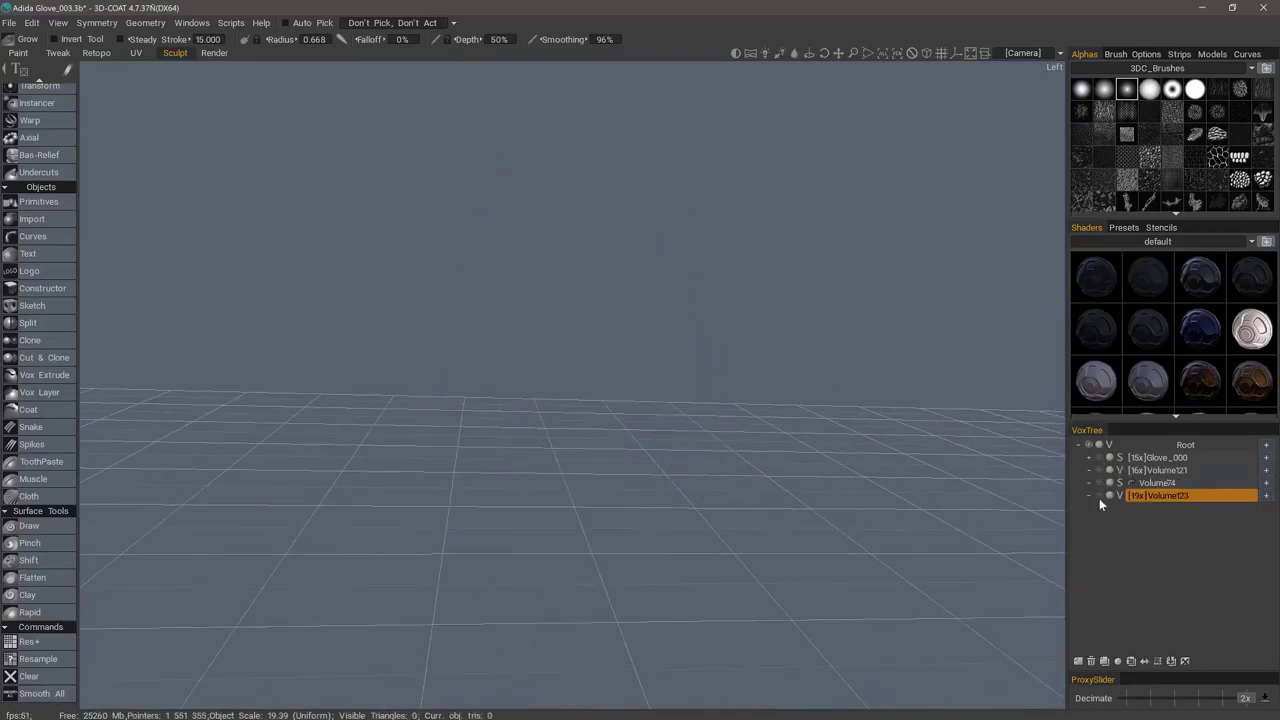